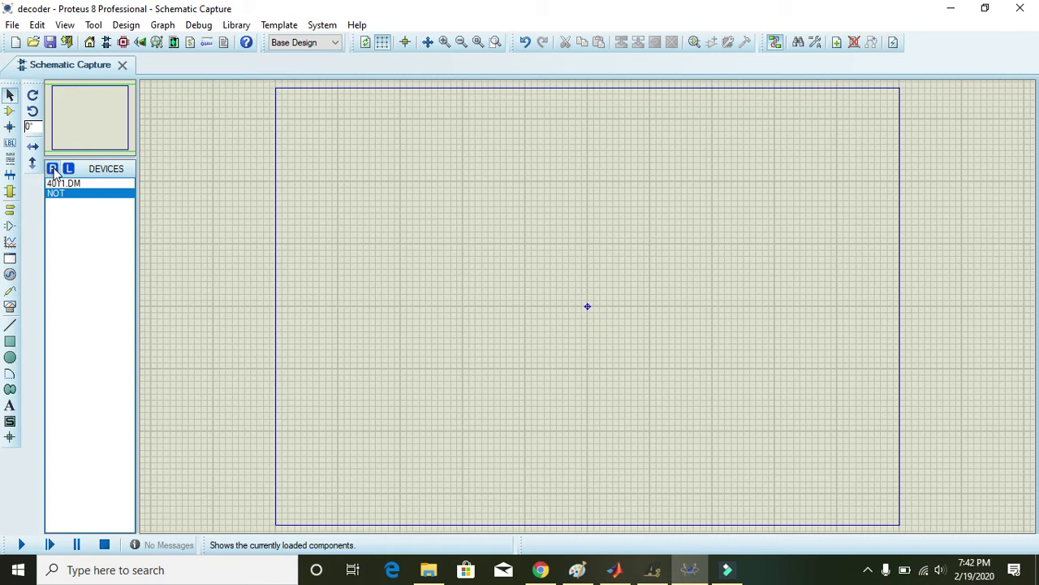
Place two NOT gates, U1 and U2, on the decoder sheet
click(60, 197)
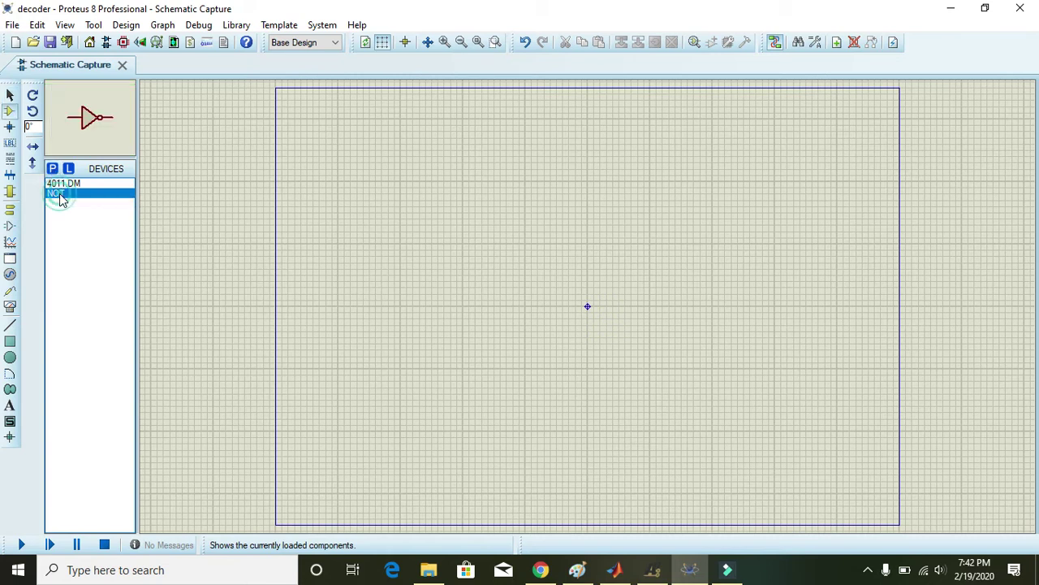
click(463, 207)
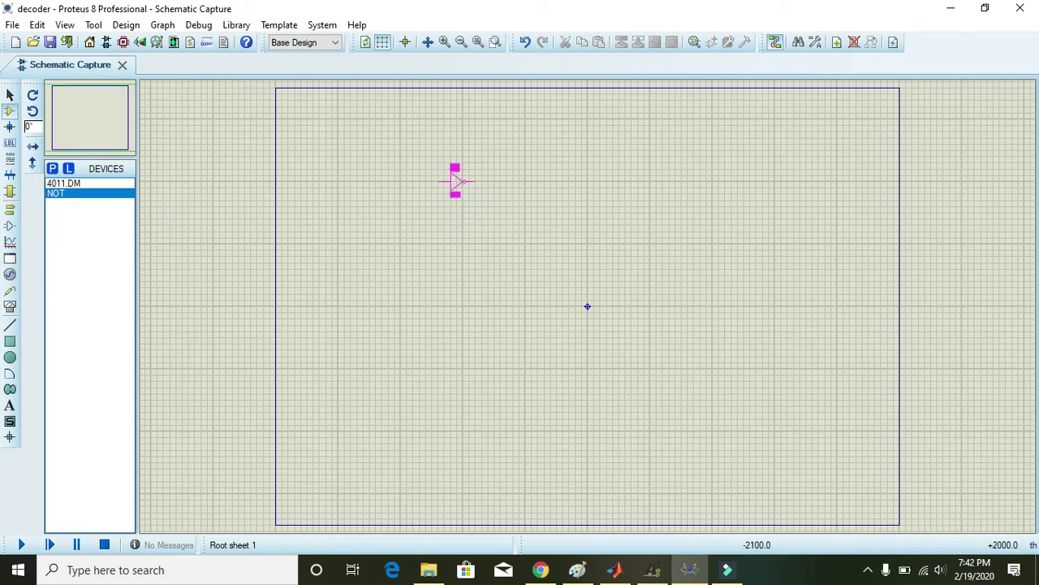
click(457, 180)
click(518, 176)
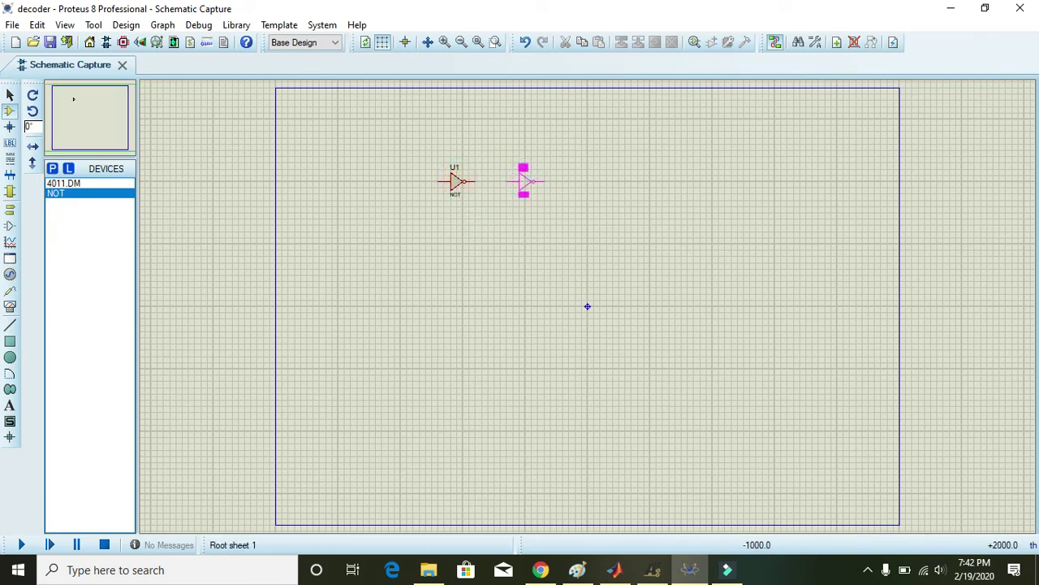
click(532, 180)
Rotate both NOT gates clockwise to point down and arrange them side by side
click(10, 95)
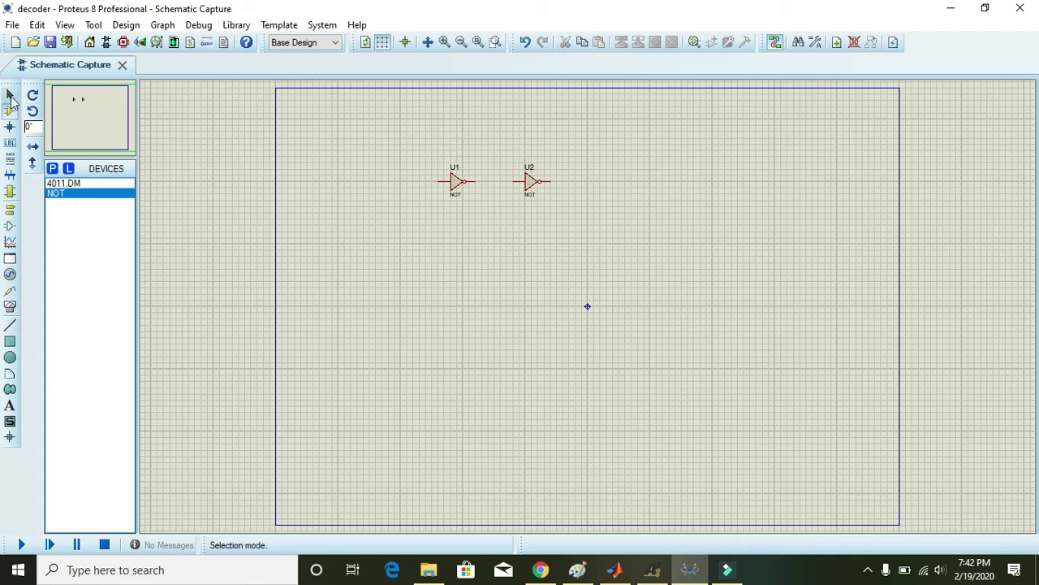
drag(419, 130, 587, 224)
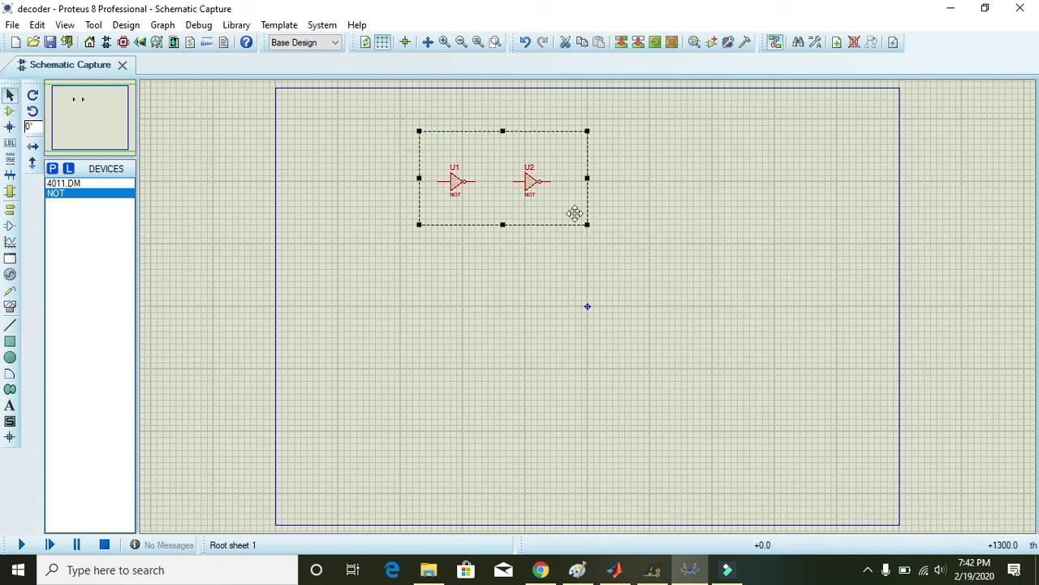
right_click(520, 185)
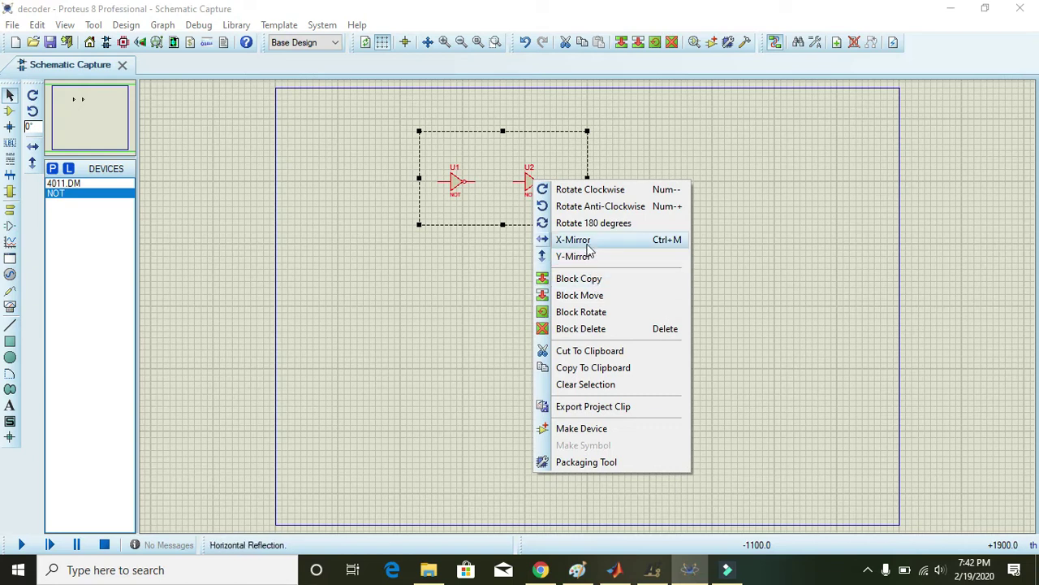
click(599, 190)
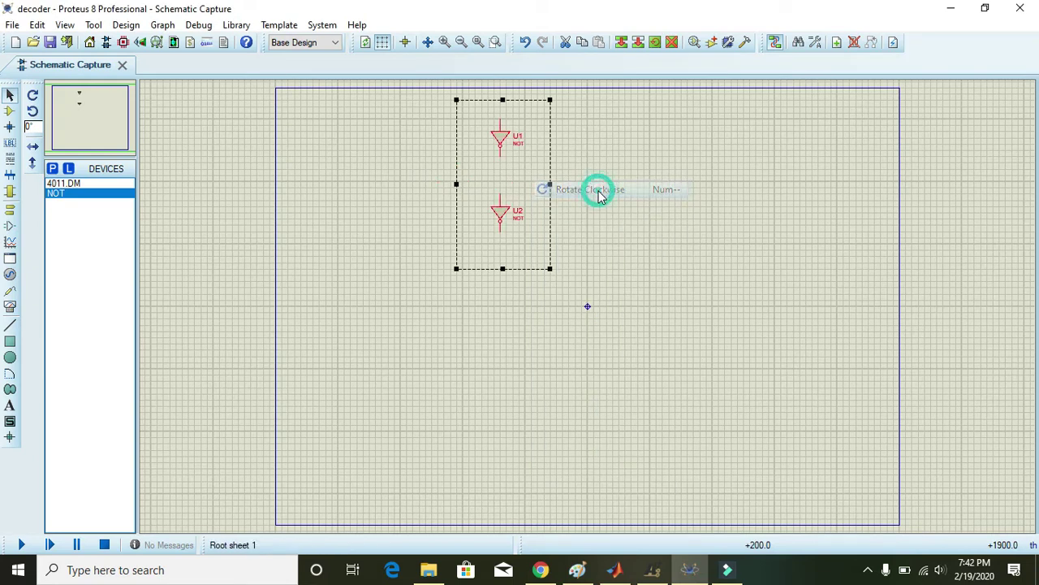
drag(476, 181, 557, 135)
click(658, 160)
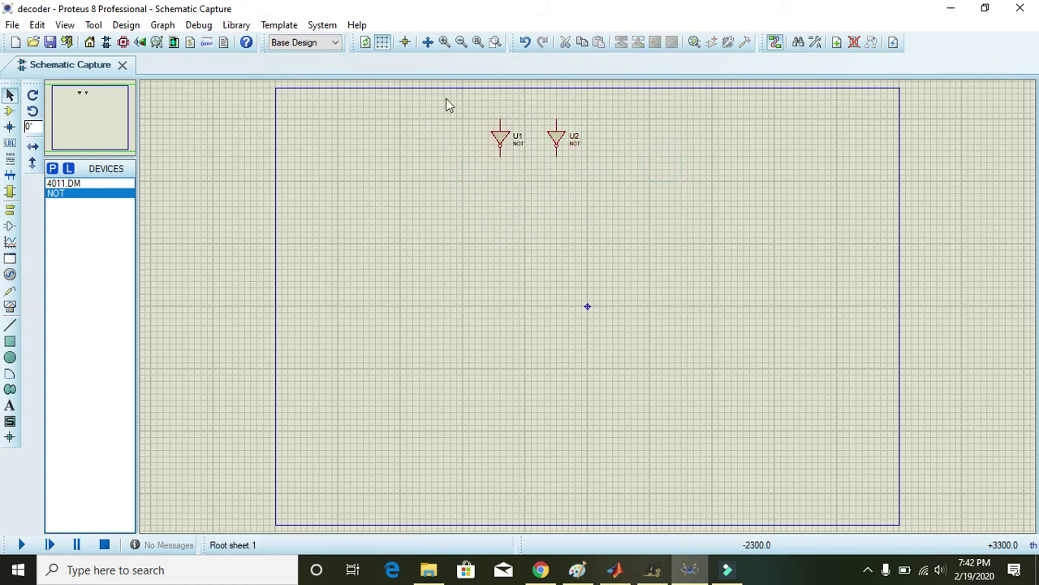
drag(444, 100, 606, 175)
drag(559, 143, 490, 236)
click(502, 335)
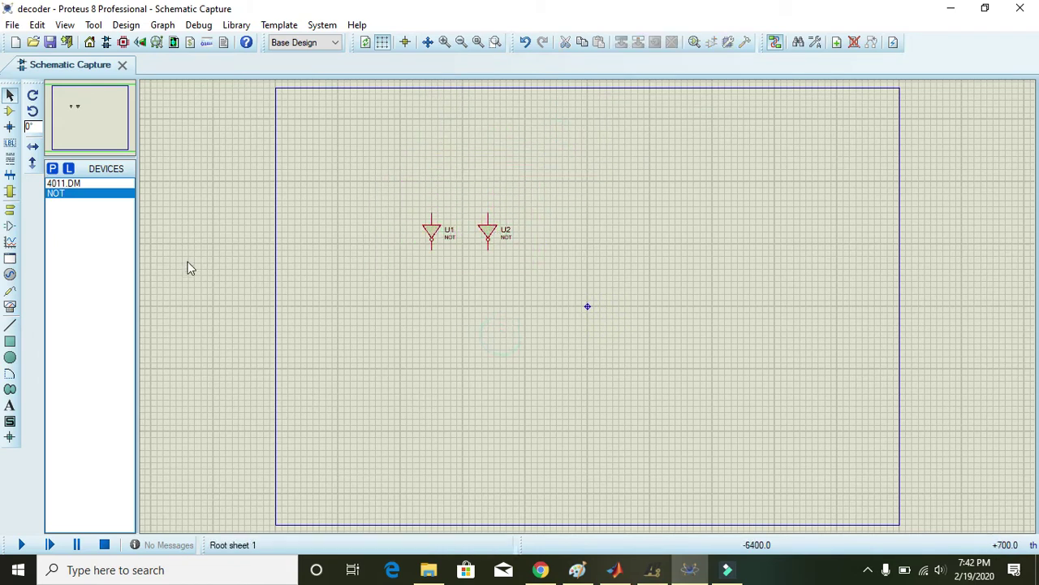
Find the AND gate with an 'activ' library search and add it to the device list
click(87, 183)
click(49, 171)
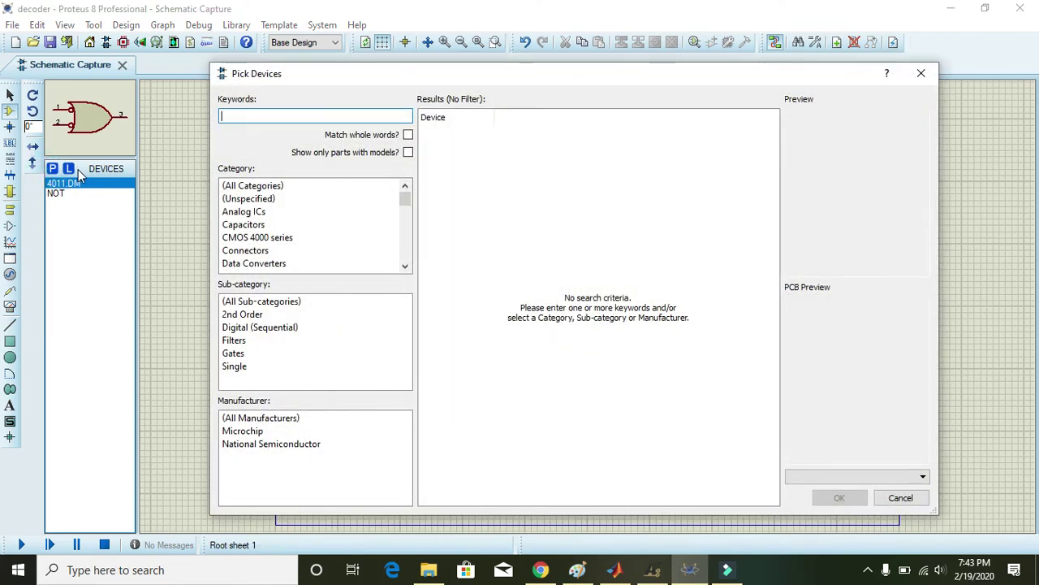
text(active and gate)
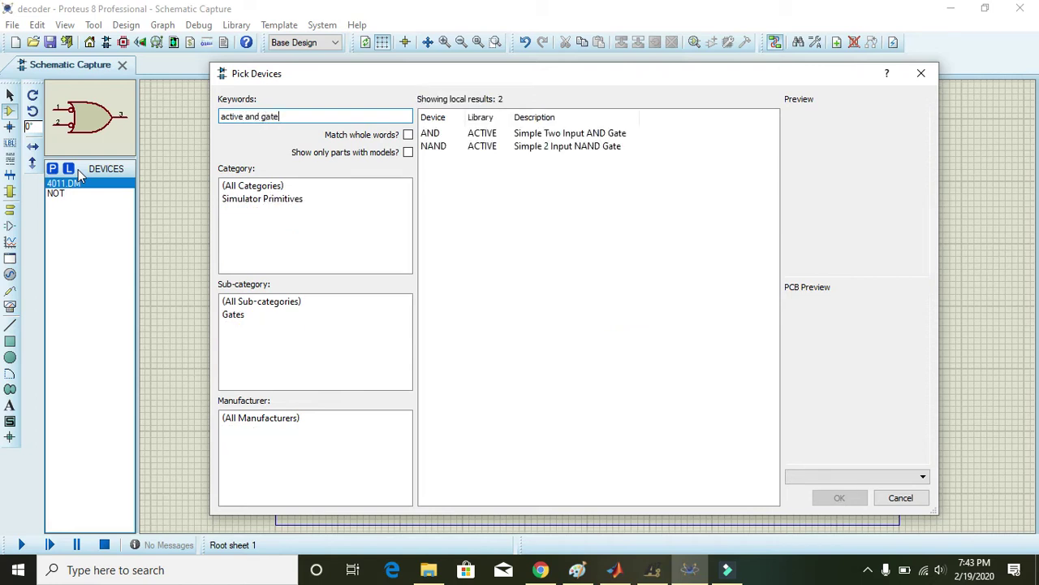
click(430, 134)
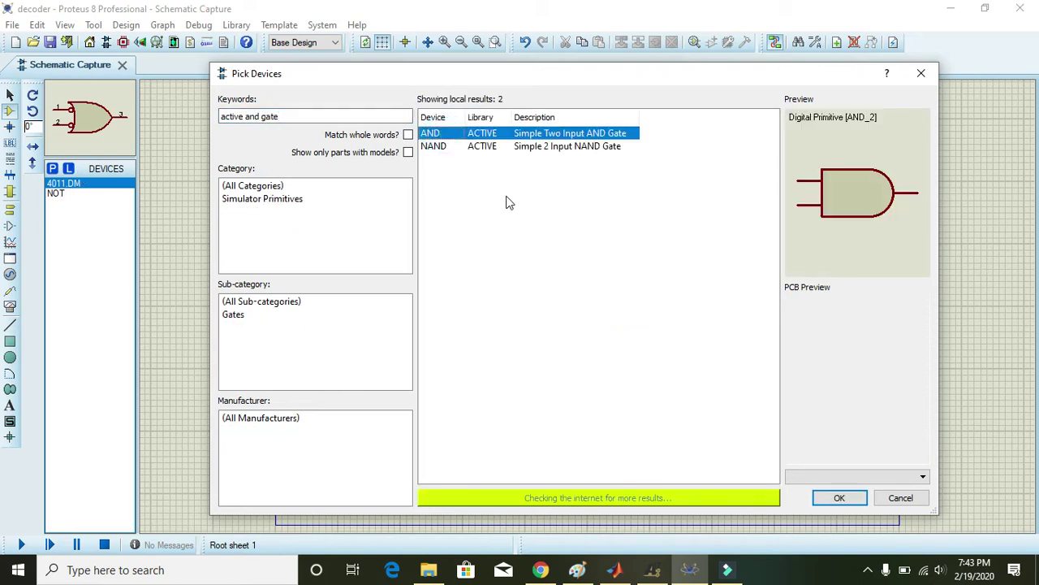
click(839, 499)
Place four AND gates, U3 to U6, in a column right of the NOT gates
click(650, 306)
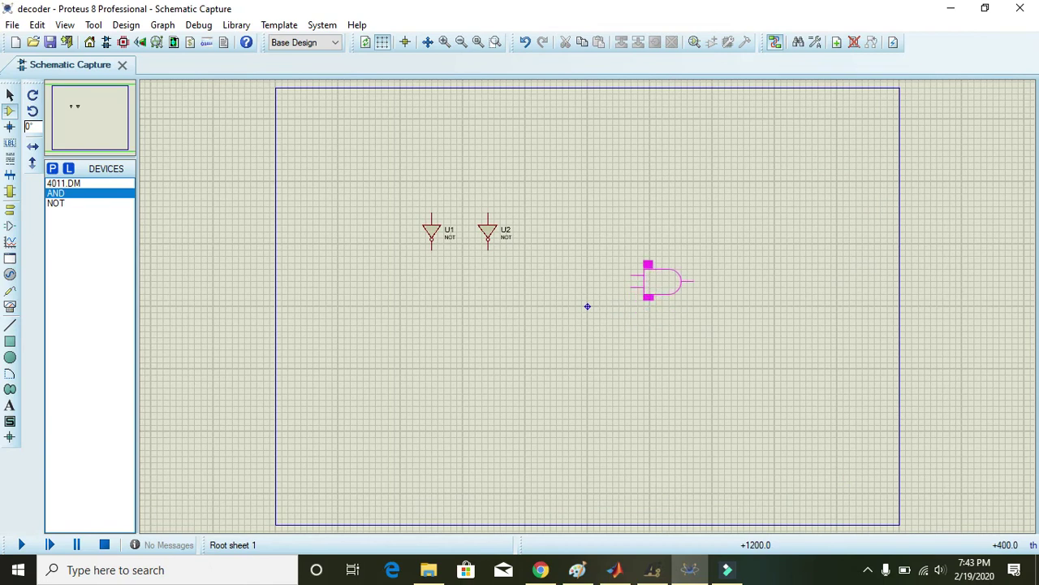
click(587, 306)
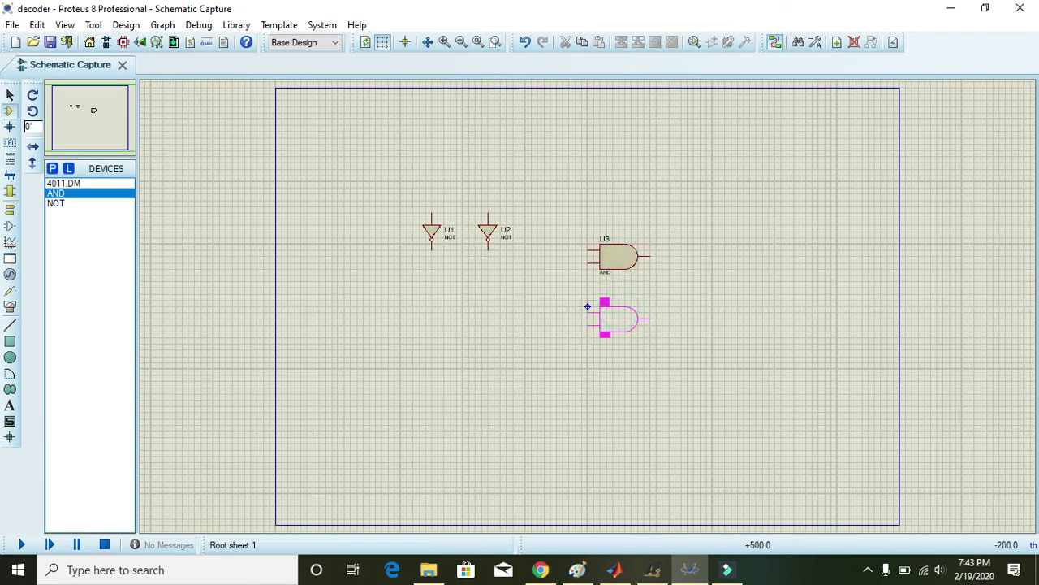
click(587, 306)
click(617, 382)
click(620, 385)
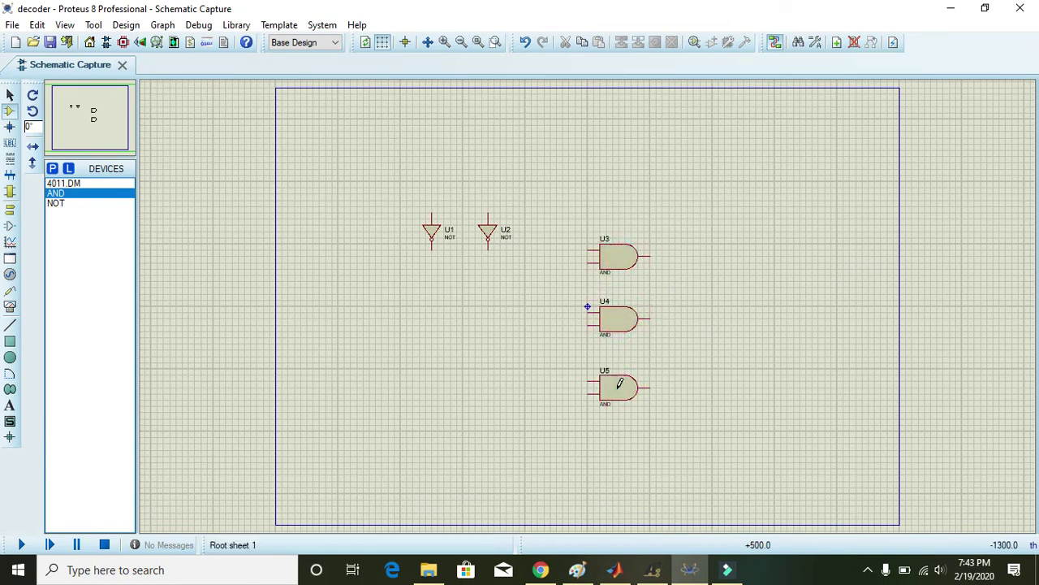
click(616, 439)
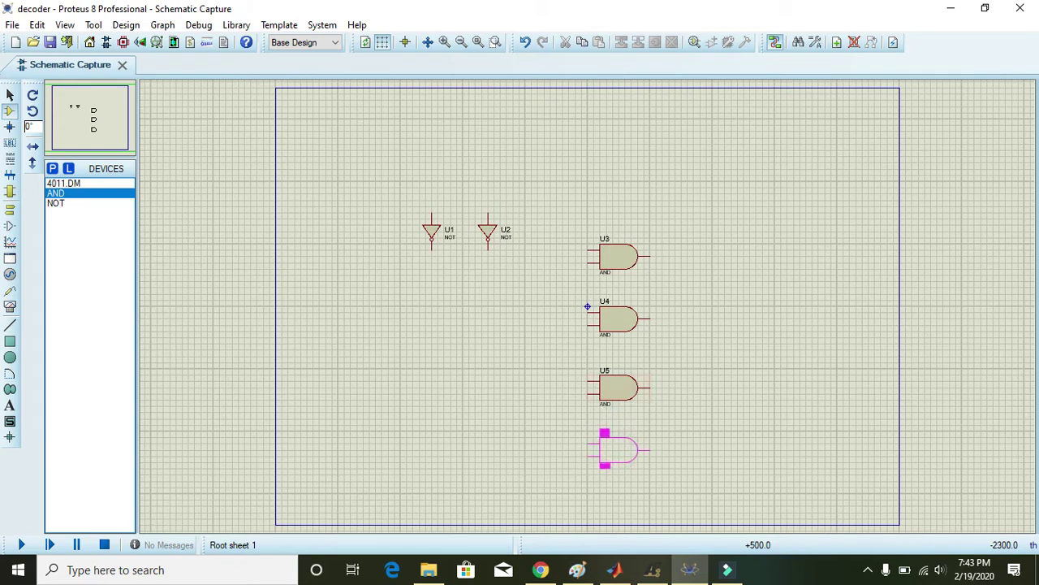
click(619, 456)
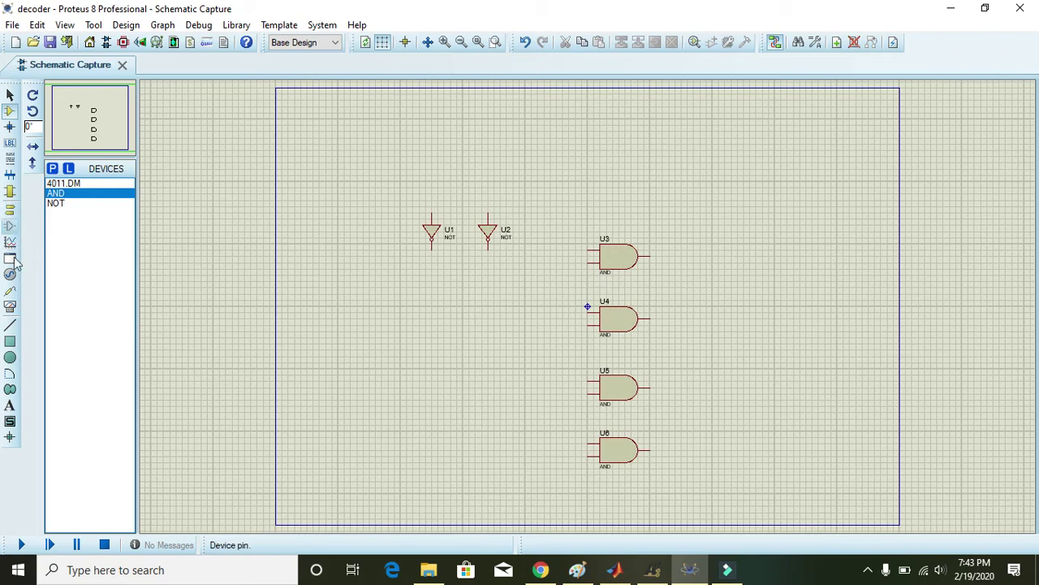
click(10, 390)
Add a Y0 text label right of U3 with an enlarged text height
click(10, 405)
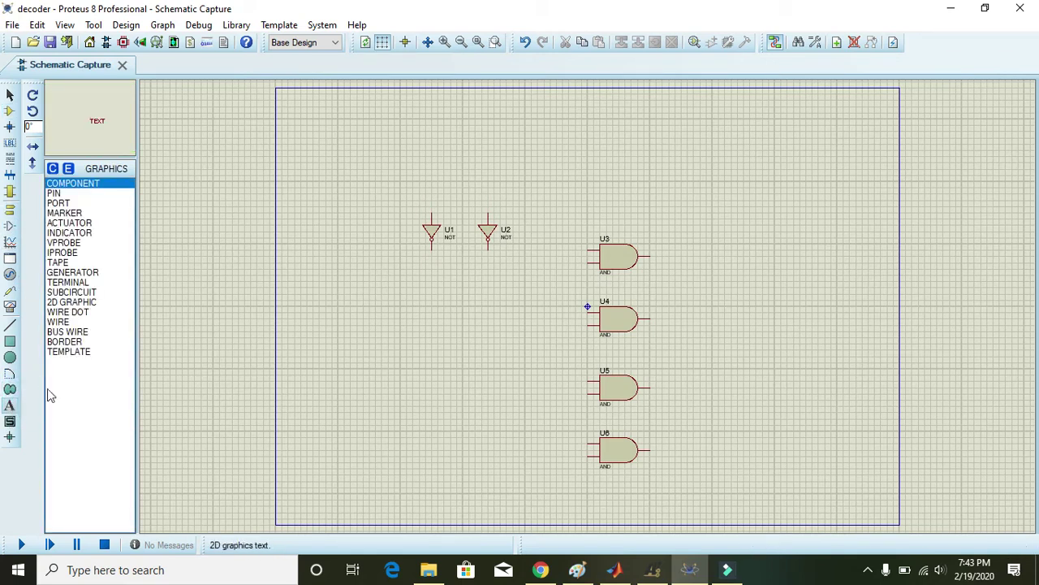
click(675, 260)
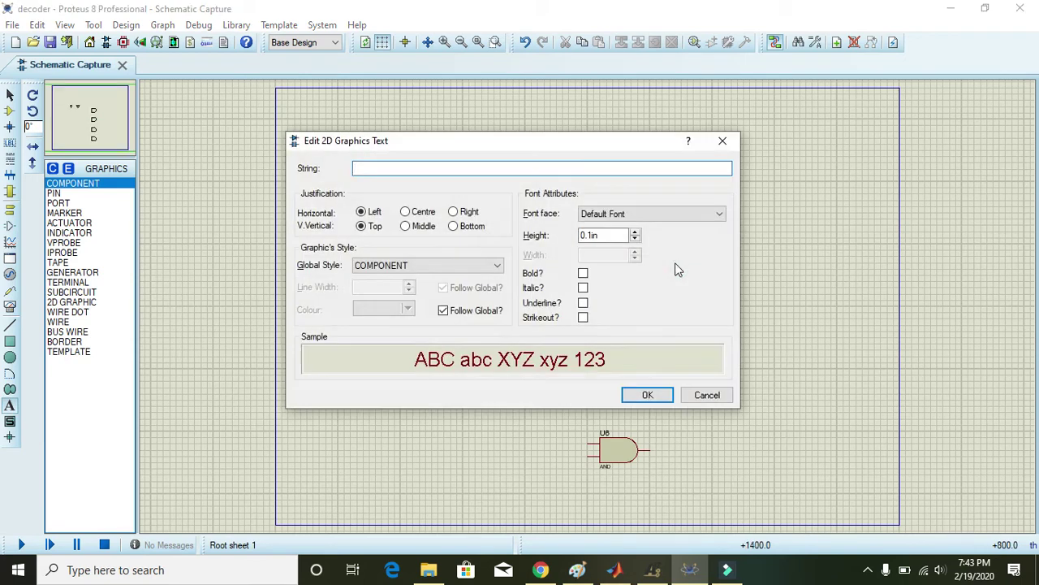
text(Y0)
click(635, 234)
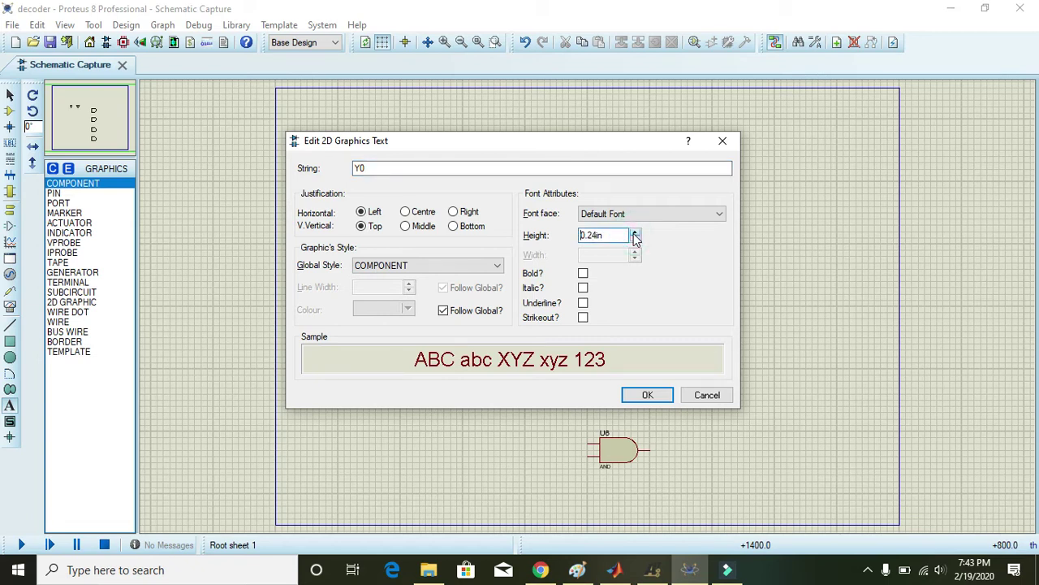
click(635, 234)
click(647, 396)
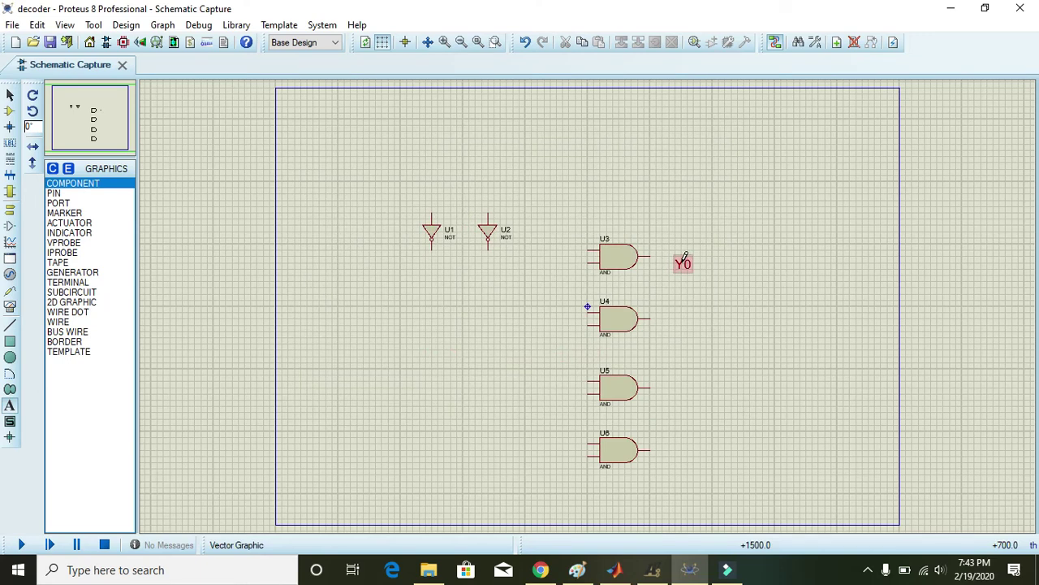
Add text labels Y1, Y2 and Y3 beside AND gates U4, U5 and U6
click(676, 326)
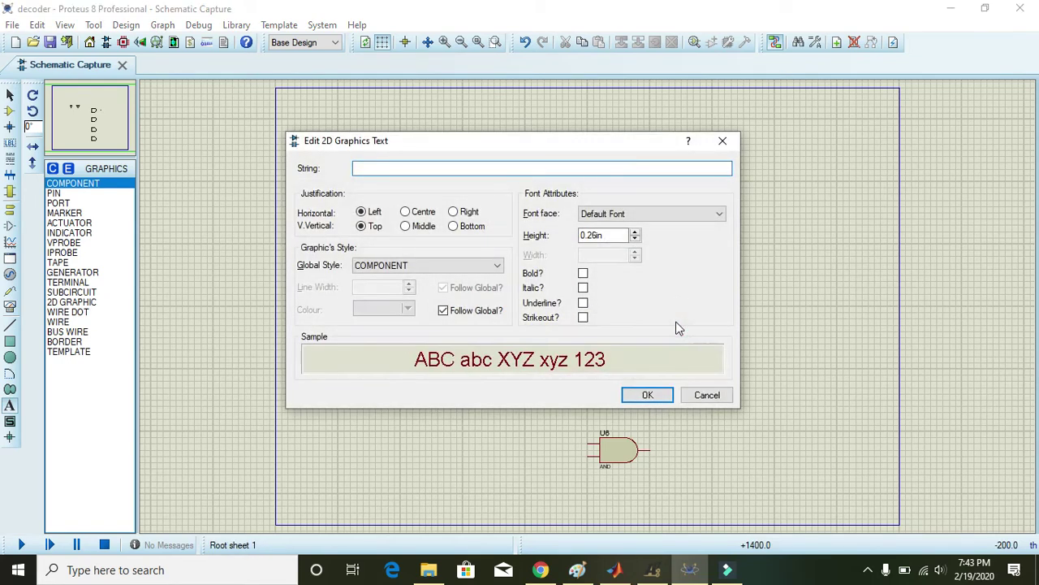
text(Y1)
key(Return)
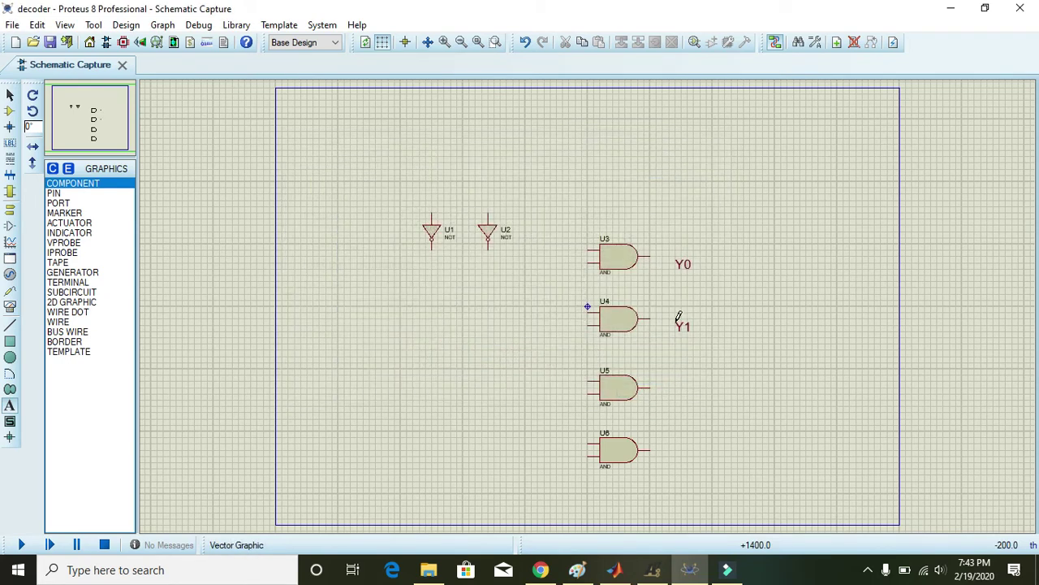
click(678, 383)
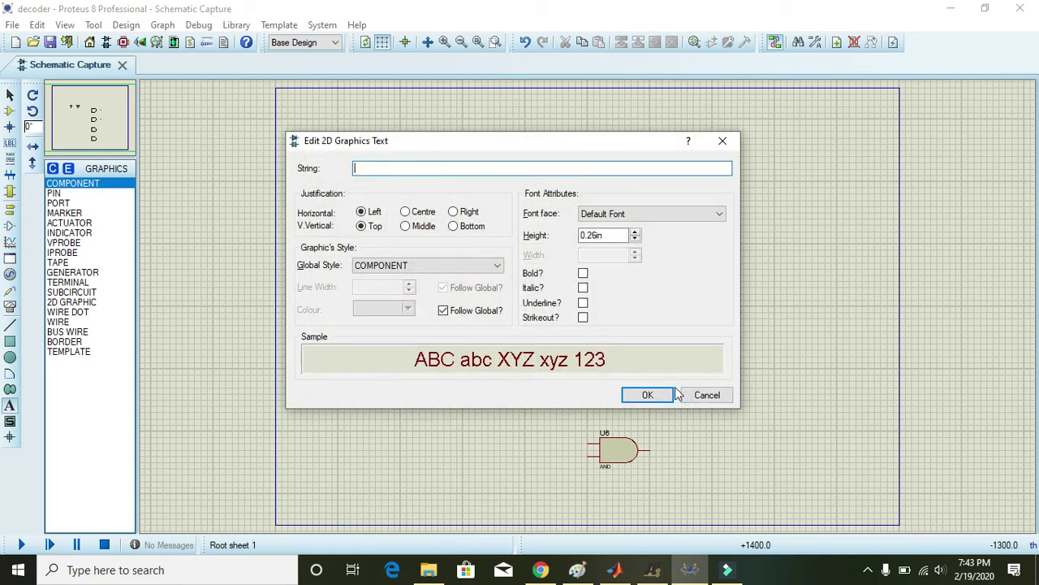
text(Y2)
click(649, 394)
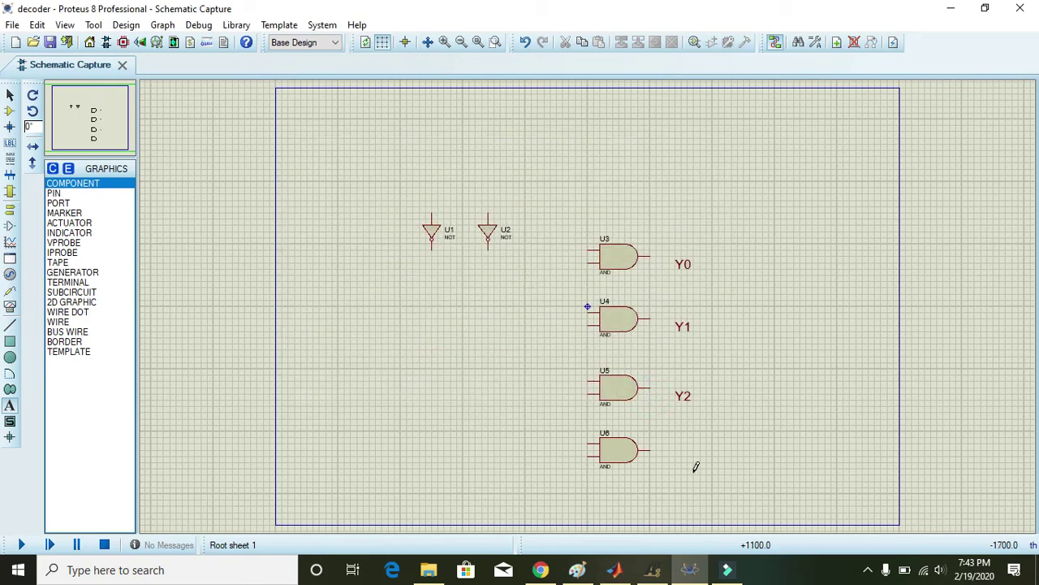
click(679, 448)
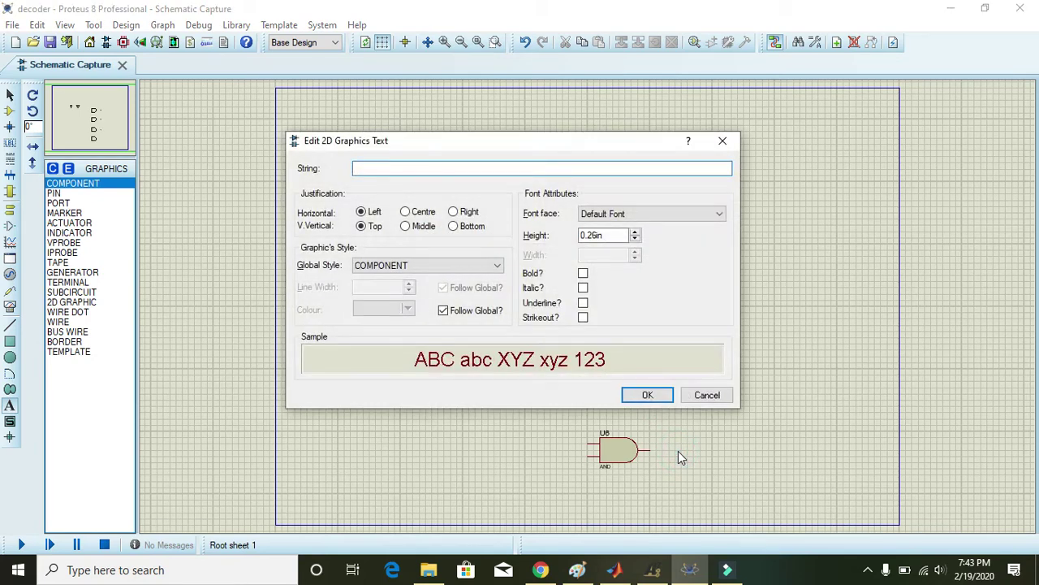
text(Y3)
click(654, 396)
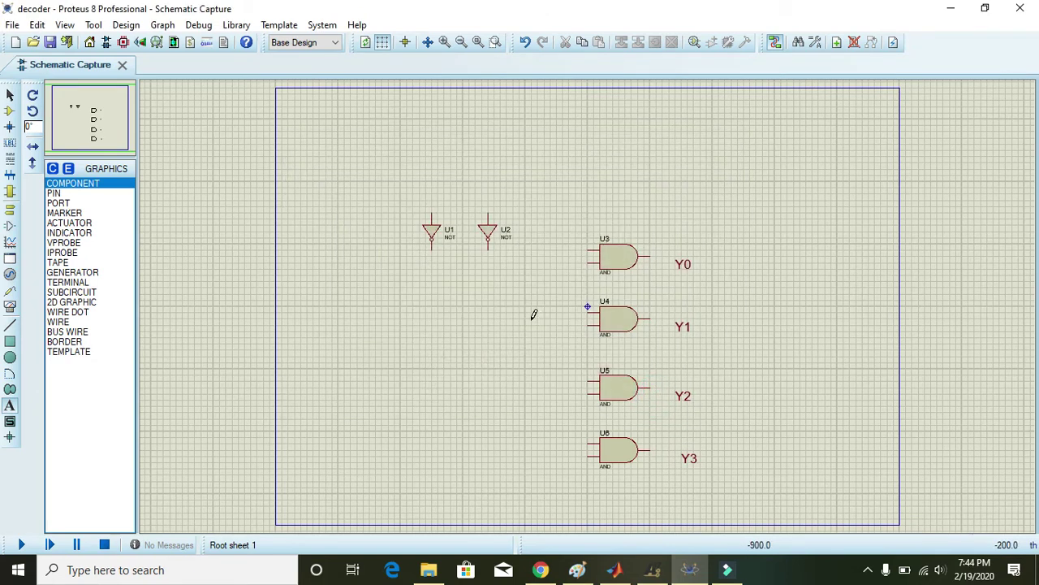
Reposition labels Y0–Y3 so they line up with their AND gate outputs
click(9, 95)
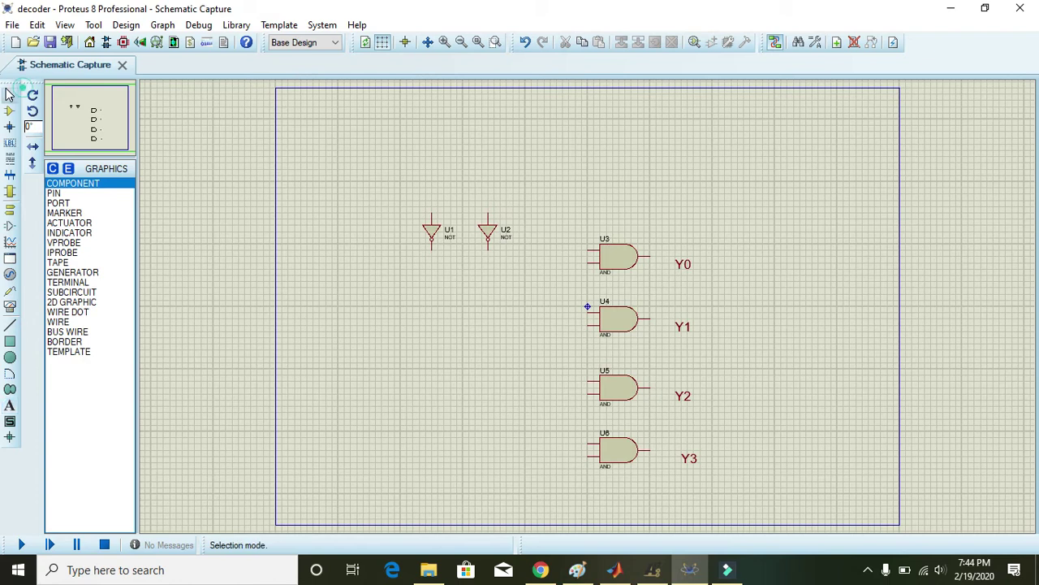
click(689, 461)
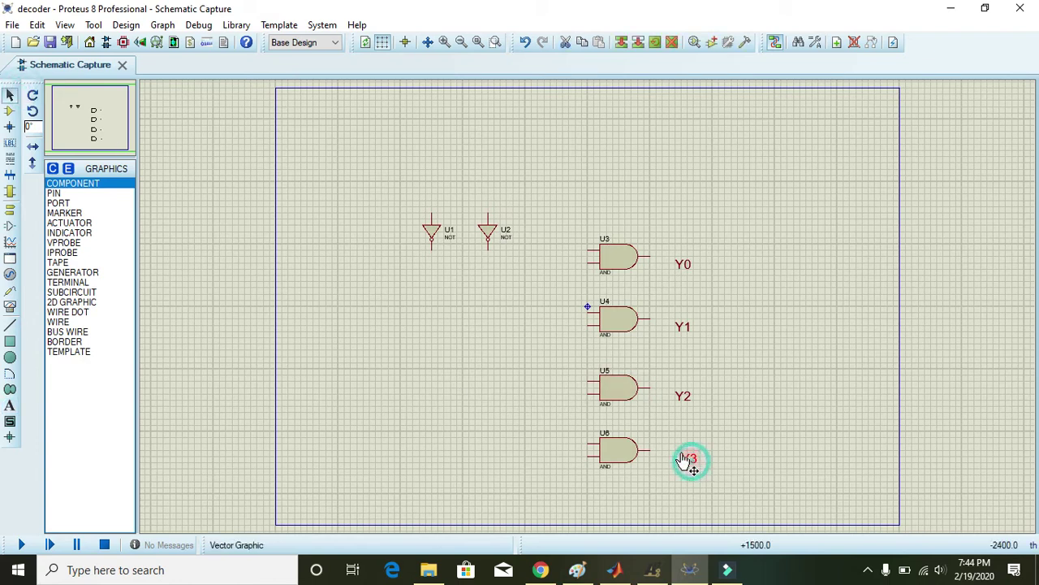
drag(674, 437, 691, 453)
click(745, 459)
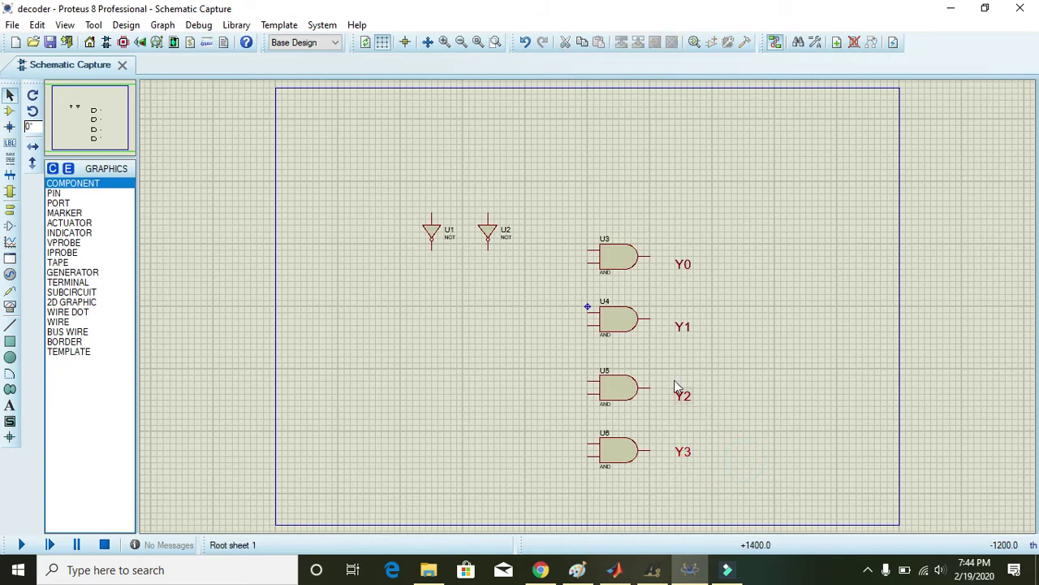
mouse_move(672, 378)
mouse_down()
mouse_move(699, 413)
mouse_move(684, 392)
mouse_up()
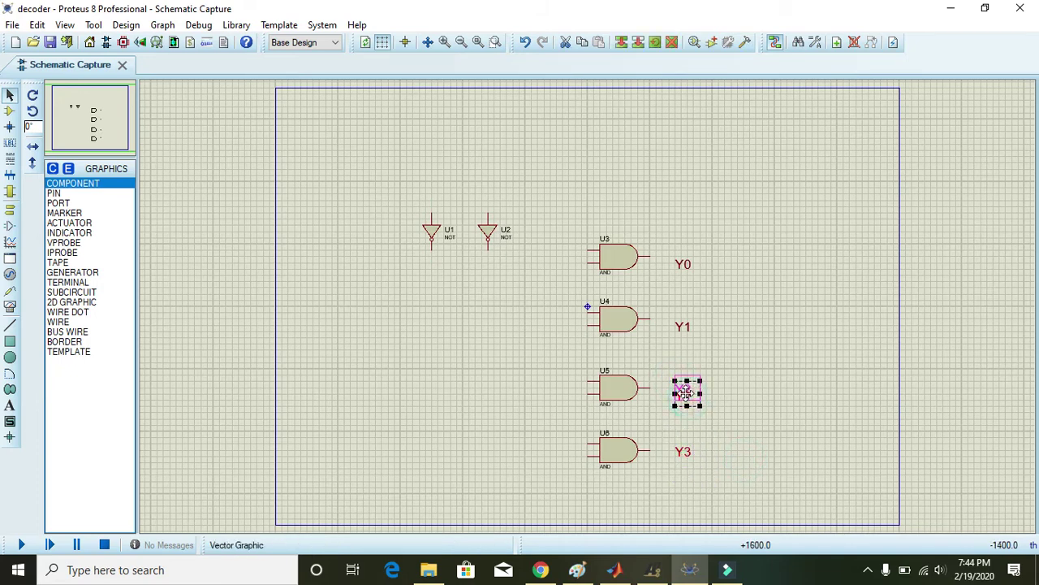
click(737, 399)
drag(659, 250, 682, 256)
click(707, 297)
drag(661, 294, 672, 314)
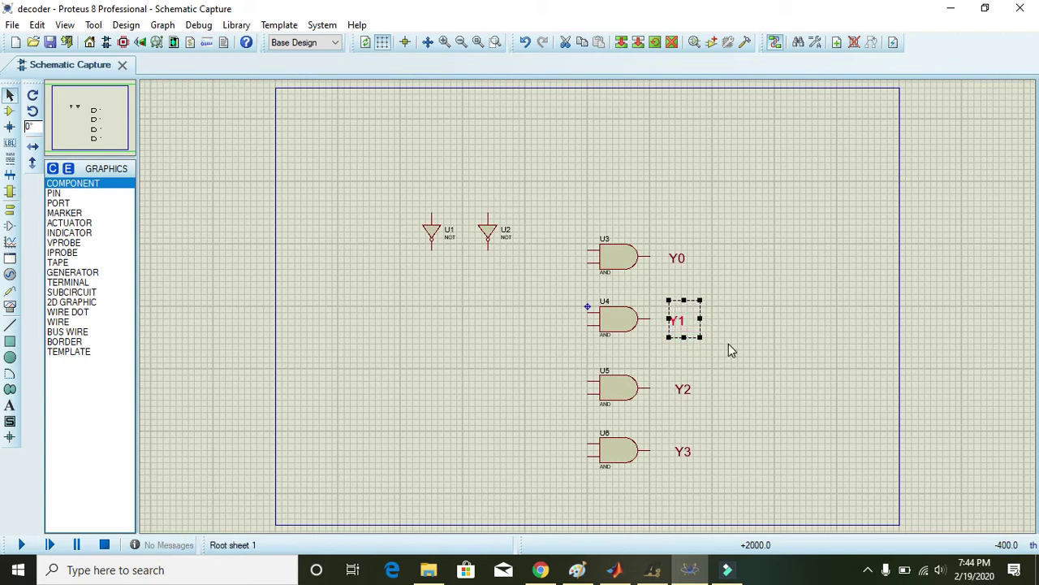
click(729, 343)
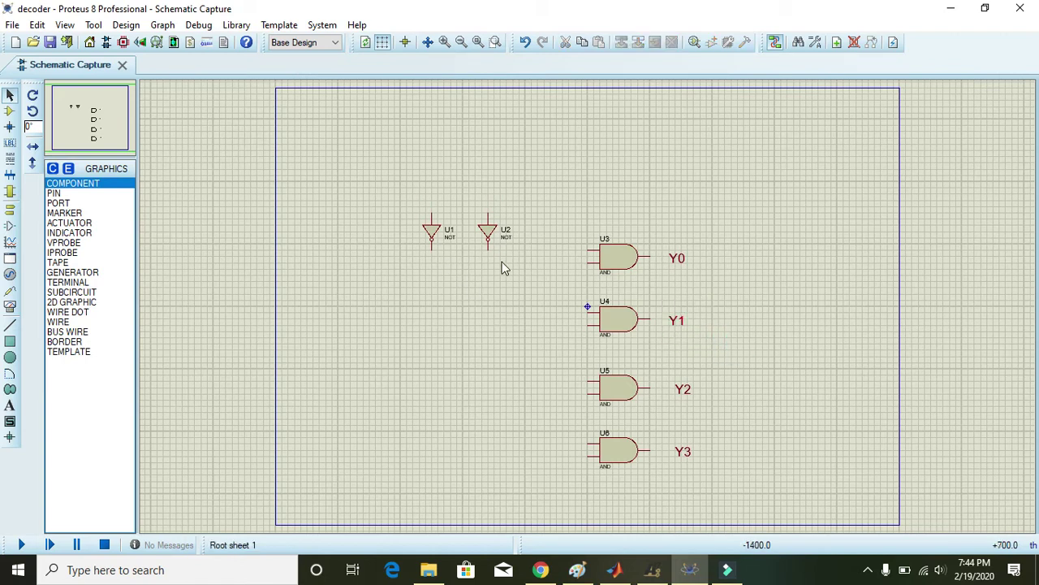
Add text label A above NOT gate U1 and B above U2
click(10, 405)
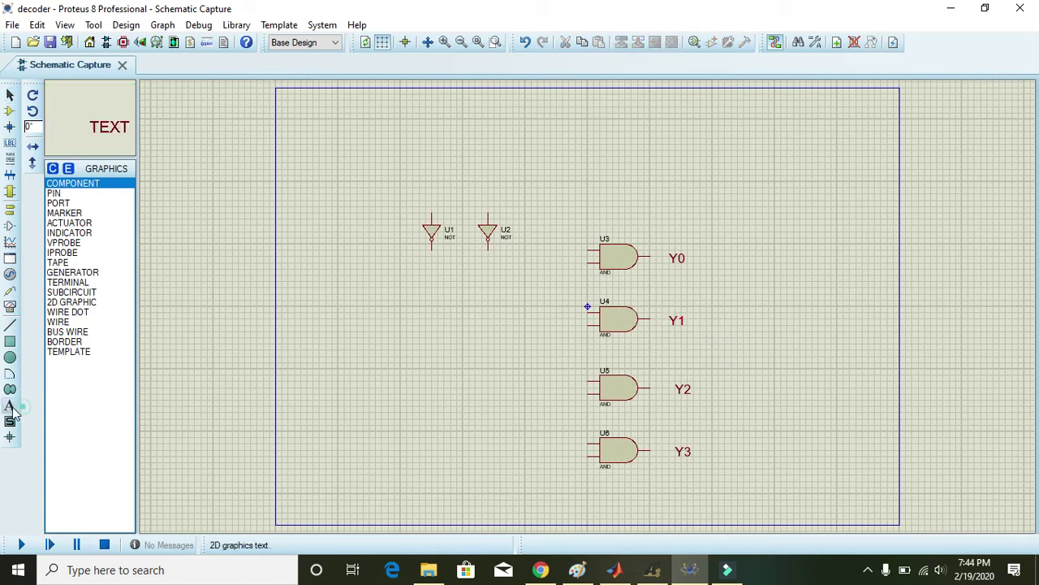
click(425, 180)
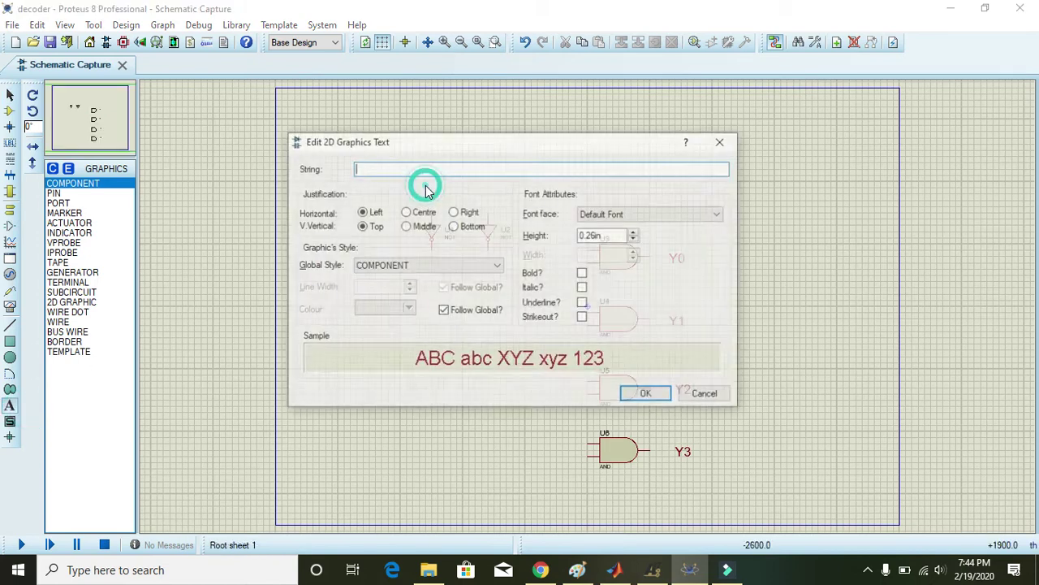
text(A)
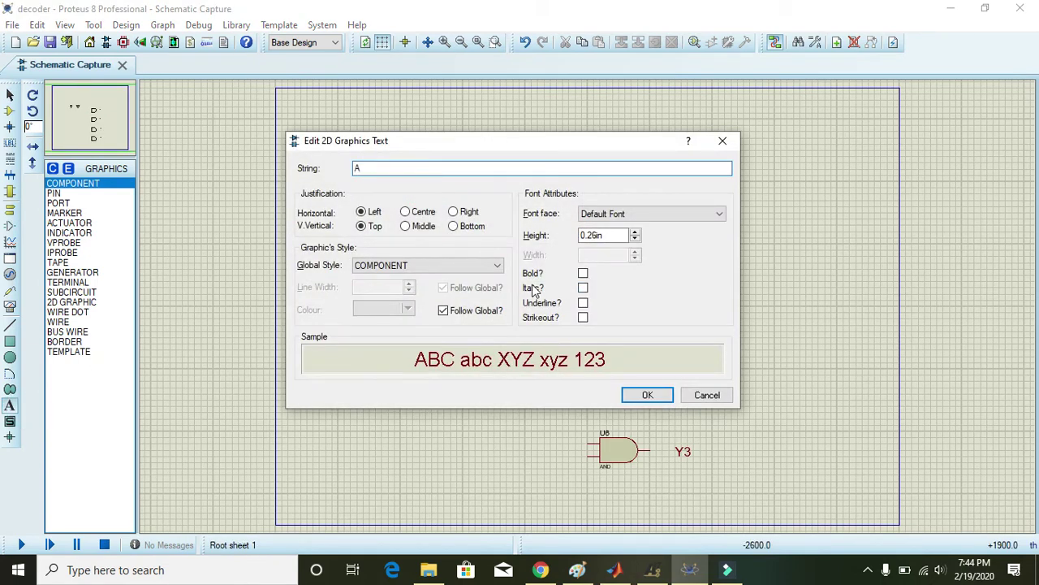
click(647, 395)
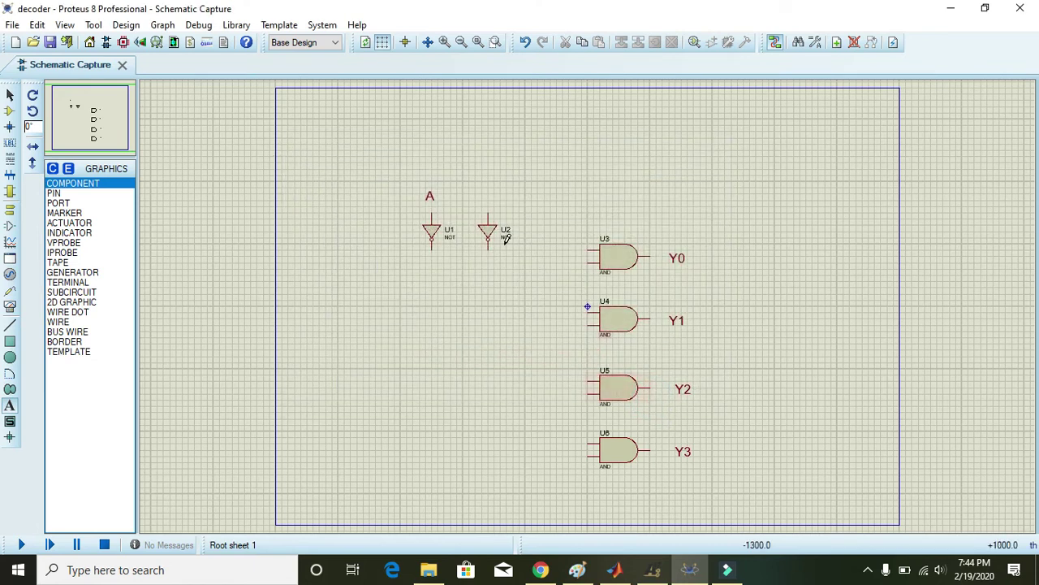
click(489, 194)
text(B)
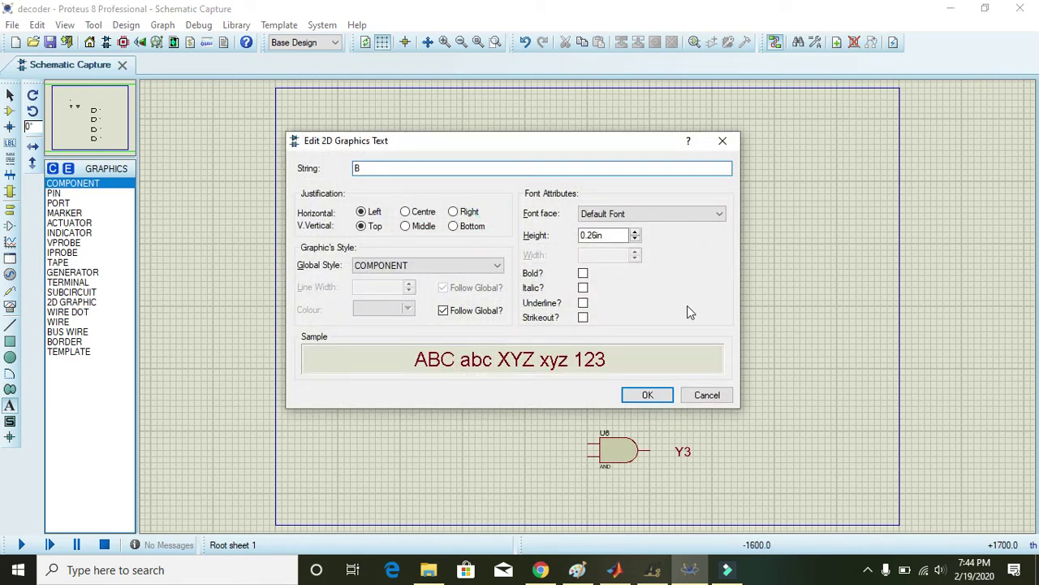
click(642, 397)
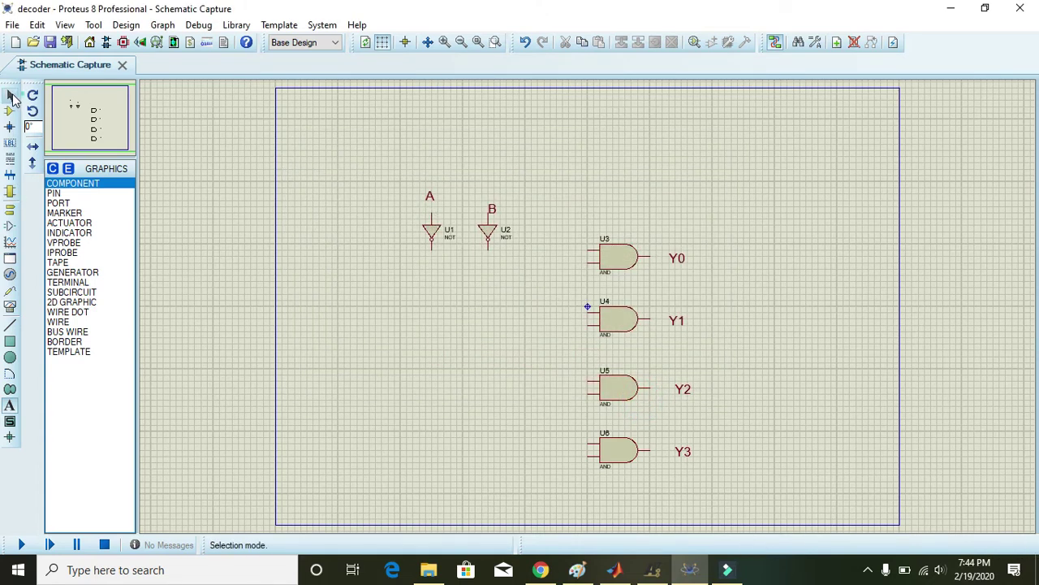
Nudge the B label slightly higher so it sits level with A
click(11, 96)
click(492, 210)
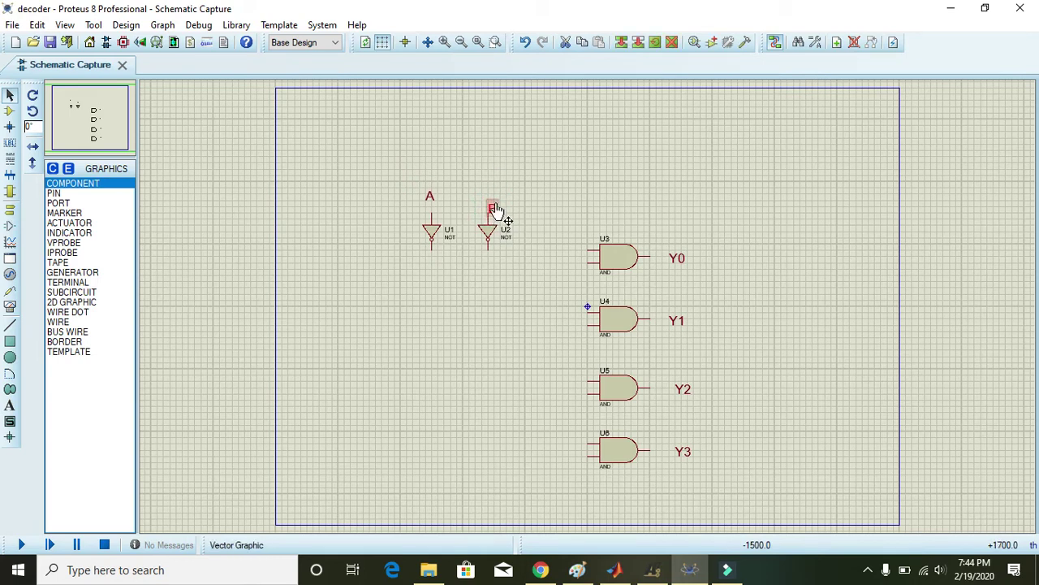
drag(494, 209, 496, 199)
Move AND gates U3–U6 and their Y0–Y3 labels slightly down as one block
click(492, 196)
click(529, 220)
drag(562, 217, 737, 493)
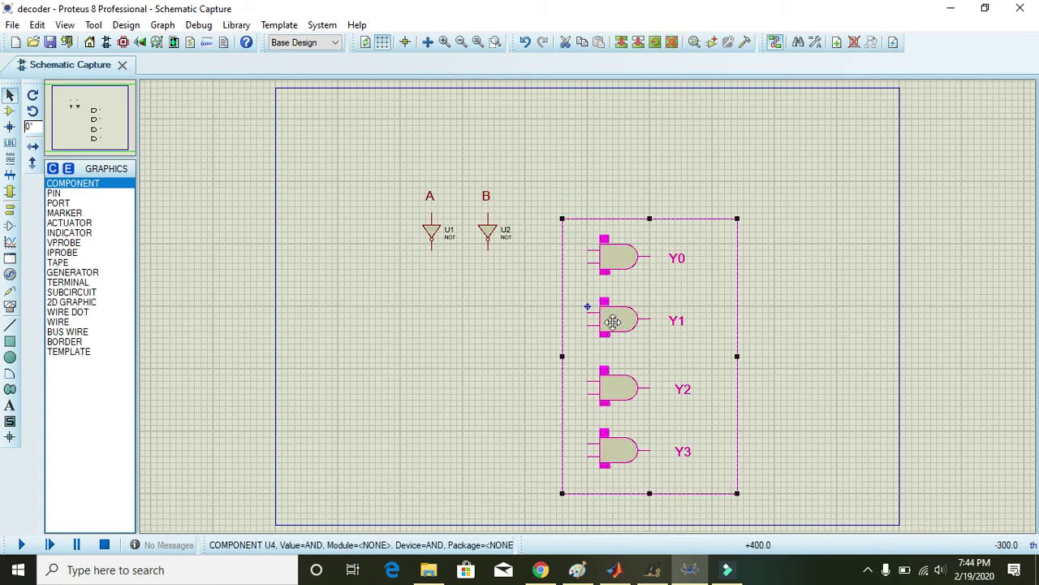
drag(612, 322, 613, 345)
click(838, 415)
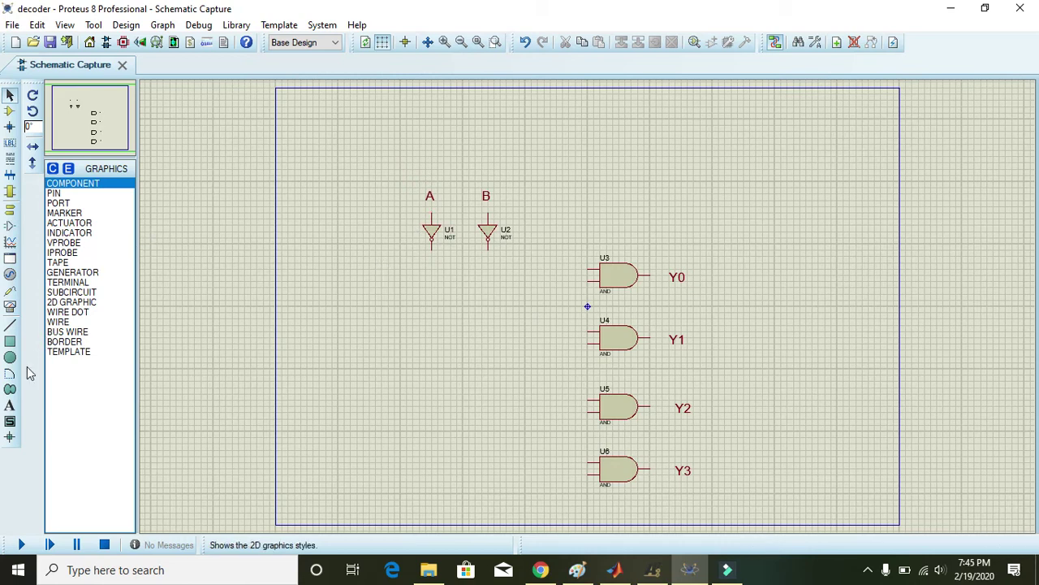
Select the 2D graphics text tool, leaving the schematic unchanged
click(11, 405)
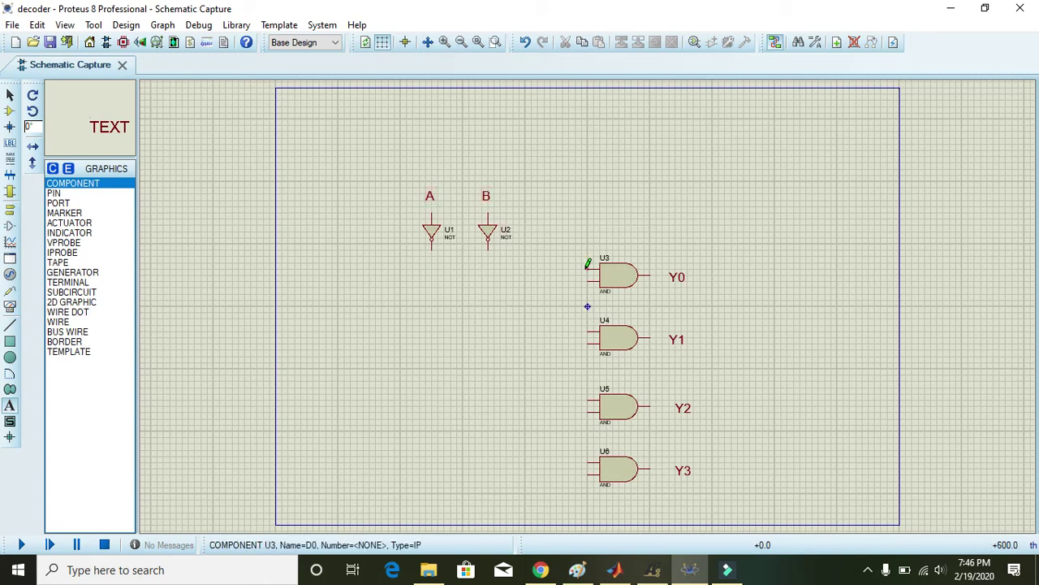
Add a TRUTH TABLE heading left of the circuit and move it higher
click(182, 242)
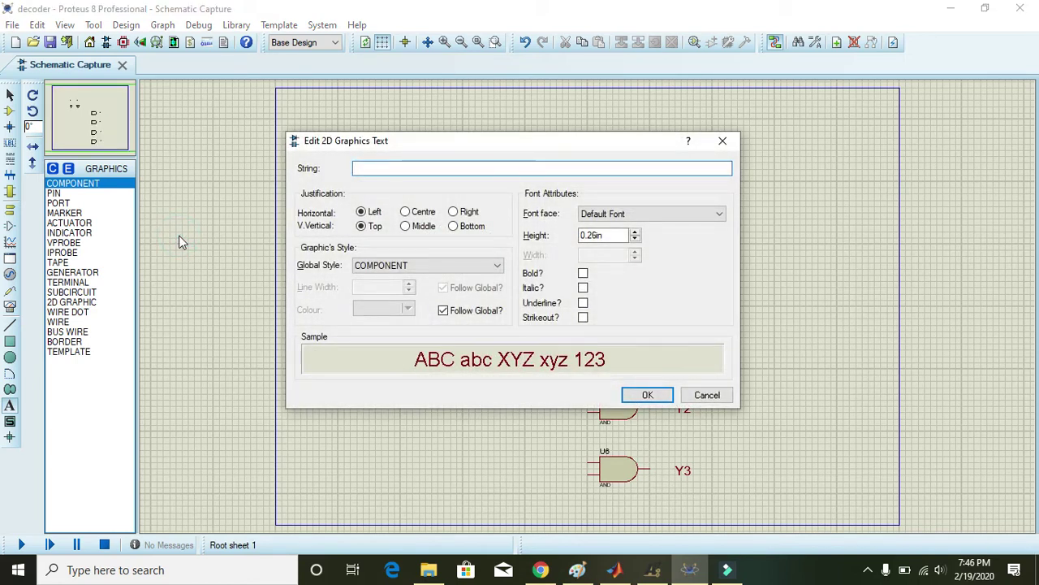
text(TRUTH TABLE)
click(647, 394)
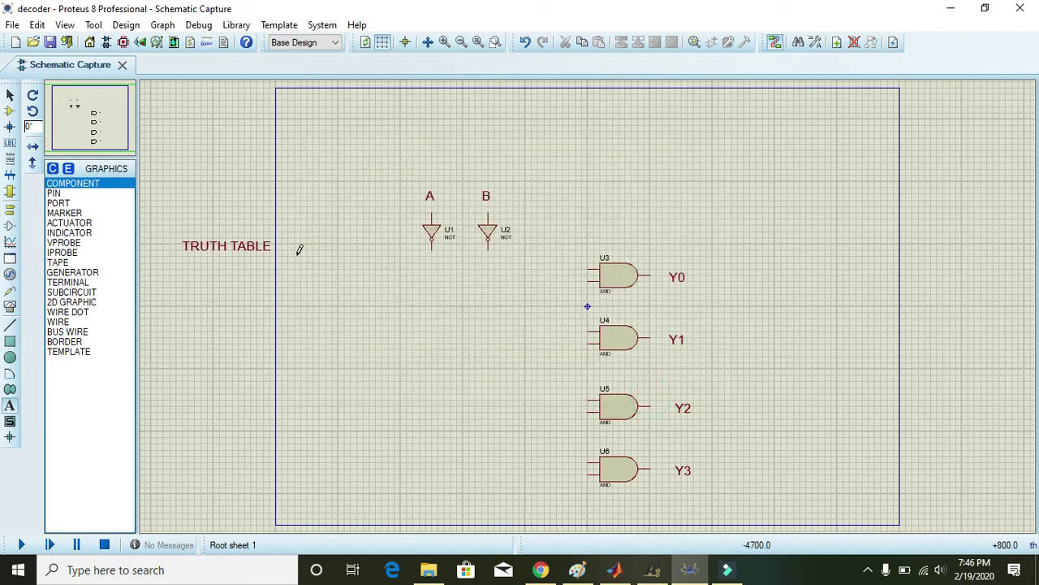
click(9, 95)
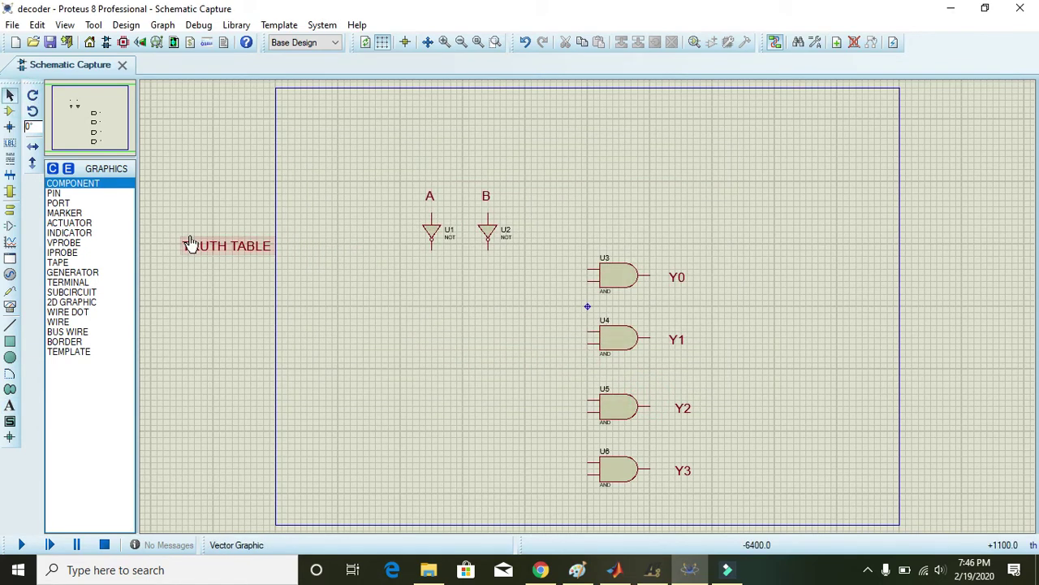
drag(204, 248, 209, 179)
click(251, 245)
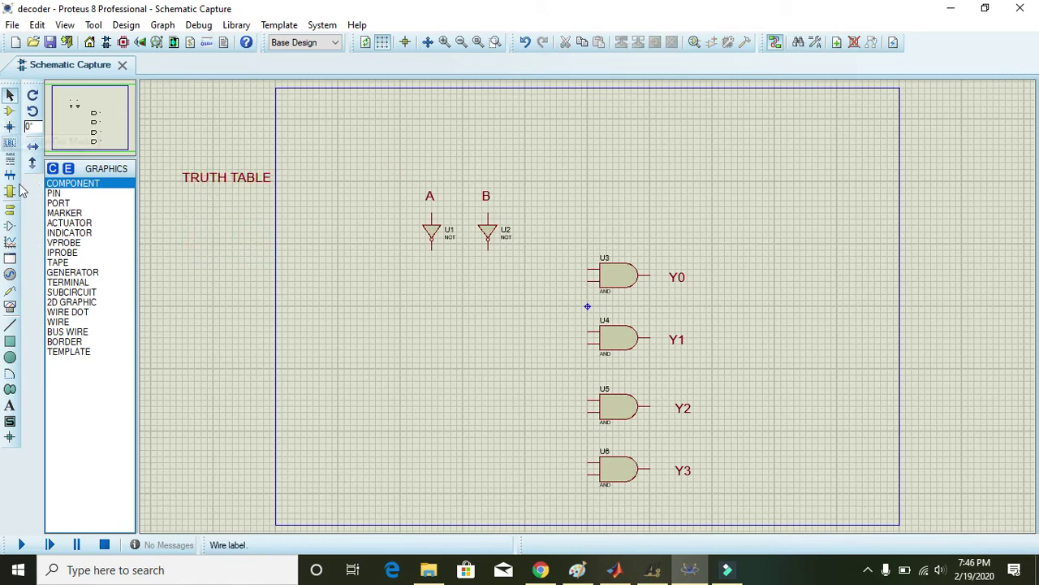
Add column headings A and B beneath the TRUTH TABLE heading
click(10, 405)
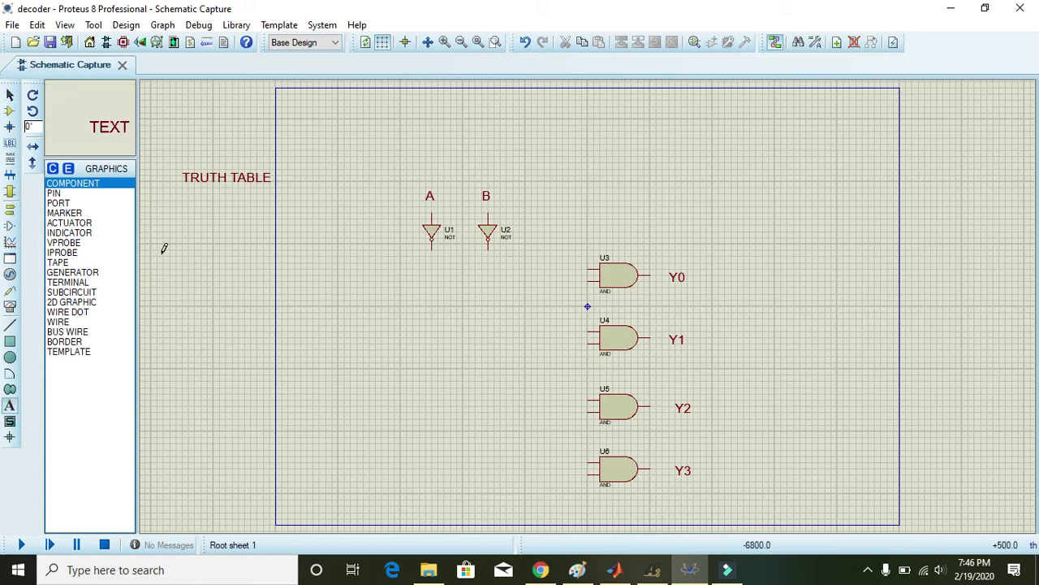
click(193, 223)
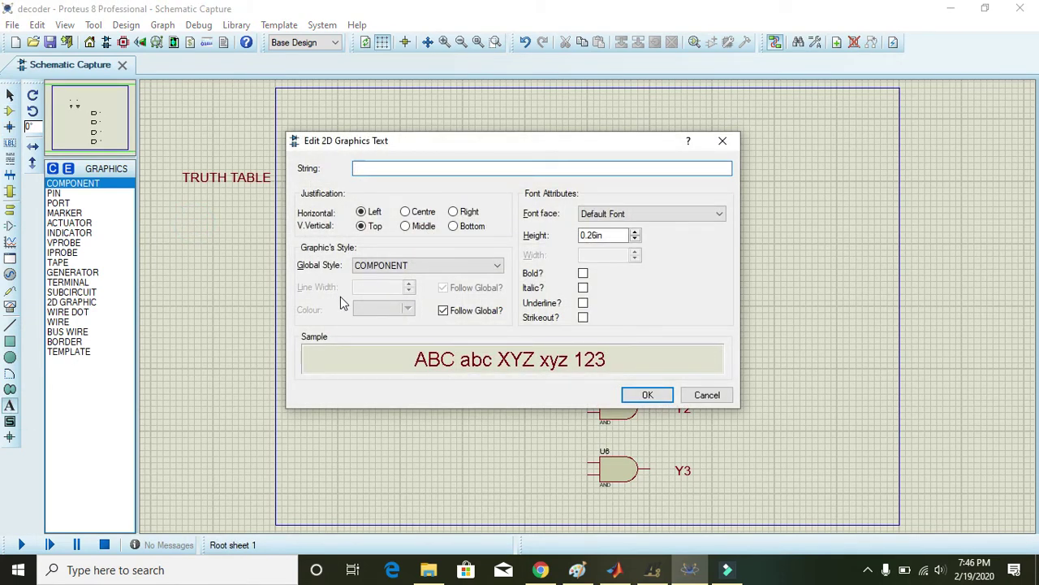
text(a)
key(BackSpace)
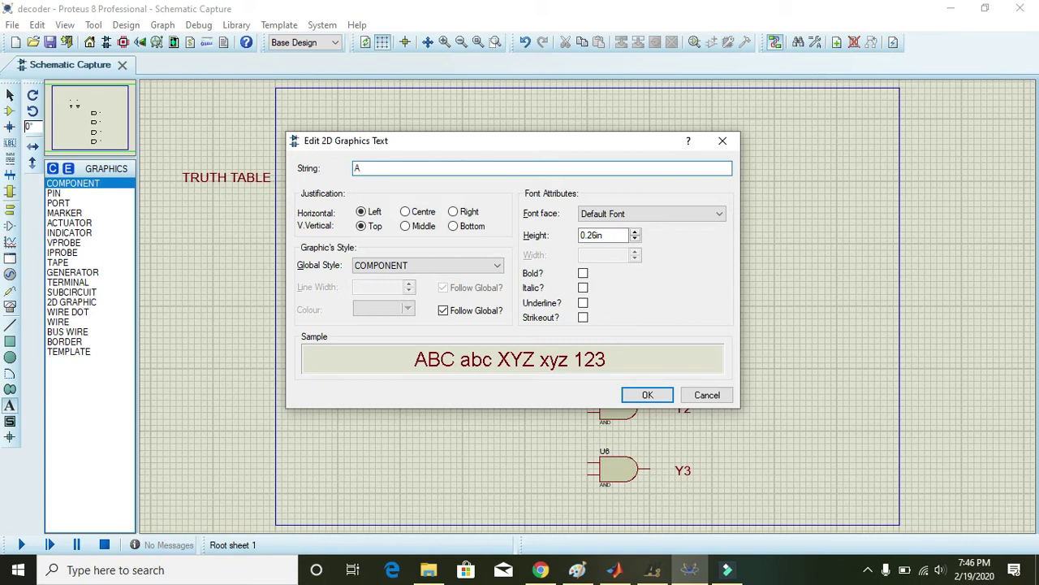
click(662, 394)
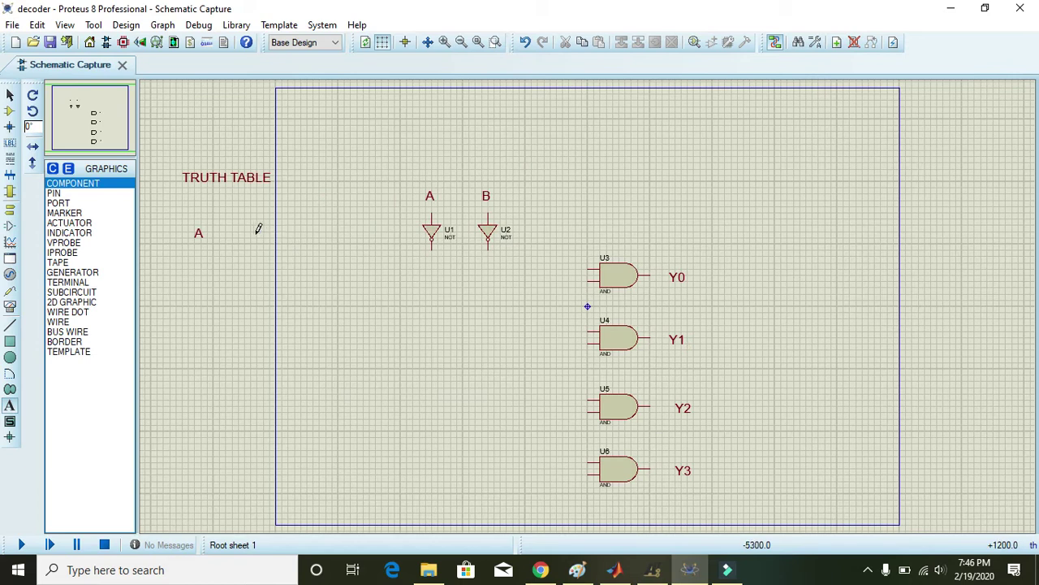
click(251, 236)
text(B)
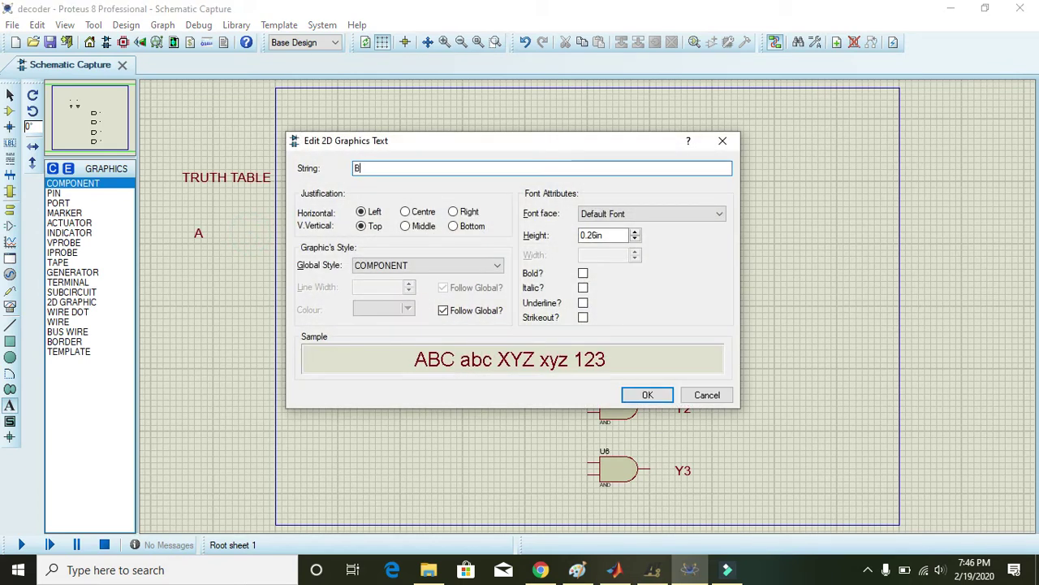
key(Return)
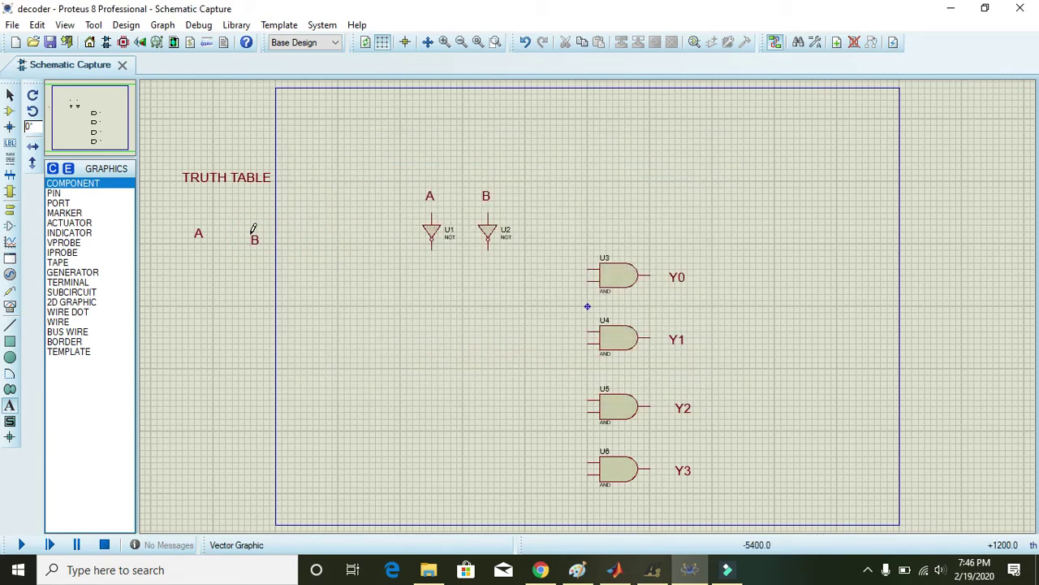
click(10, 95)
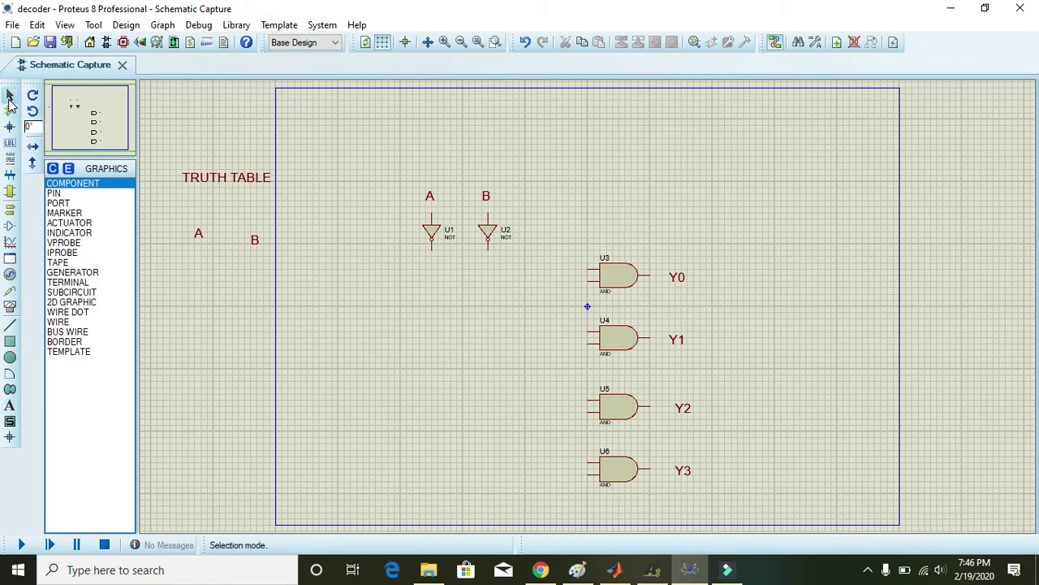
Level the B heading with A and enter 0 under both A and B
drag(255, 252, 251, 243)
click(252, 272)
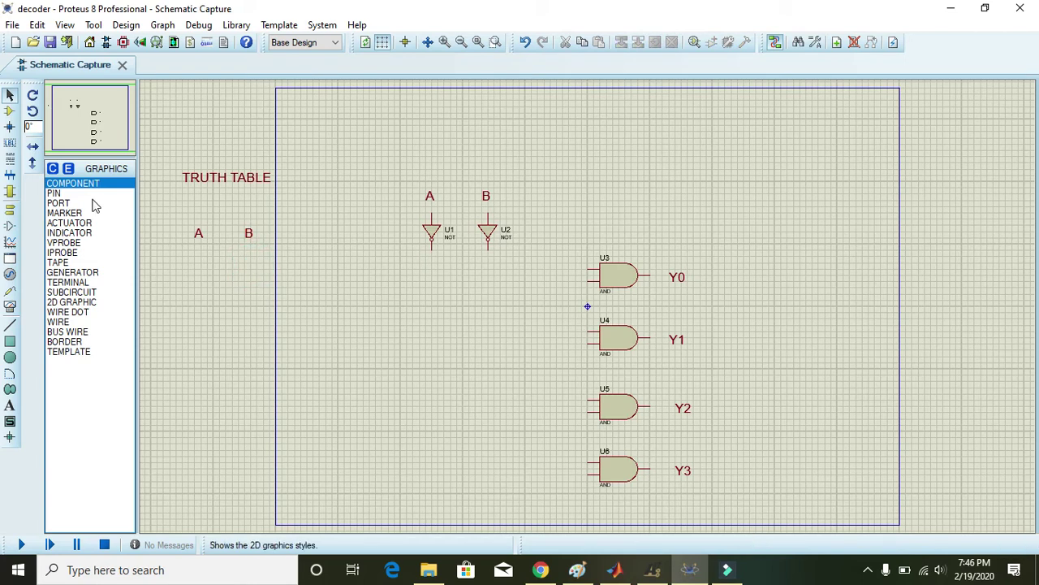
click(10, 405)
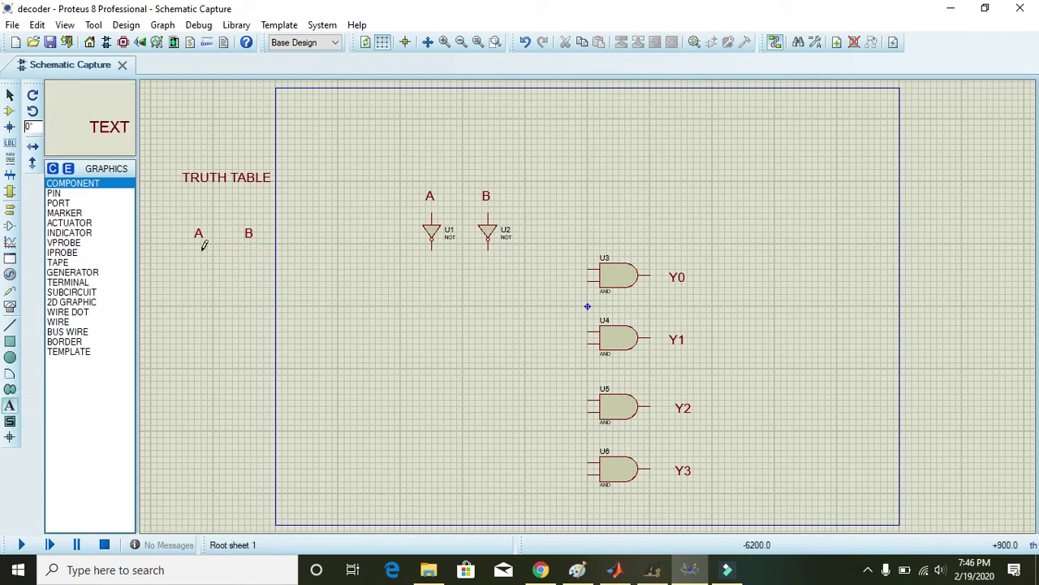
click(201, 259)
text(0)
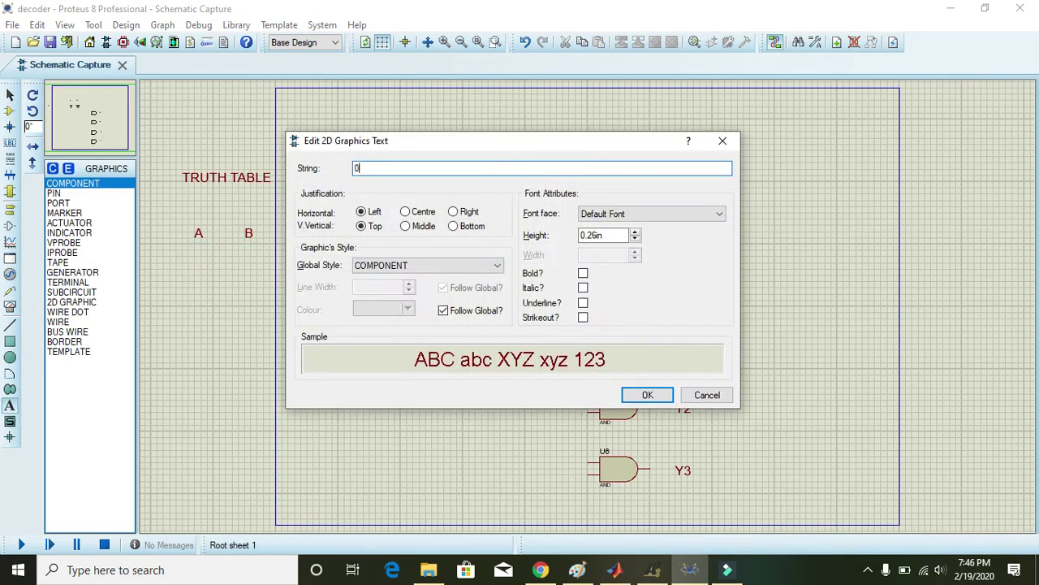
key(Return)
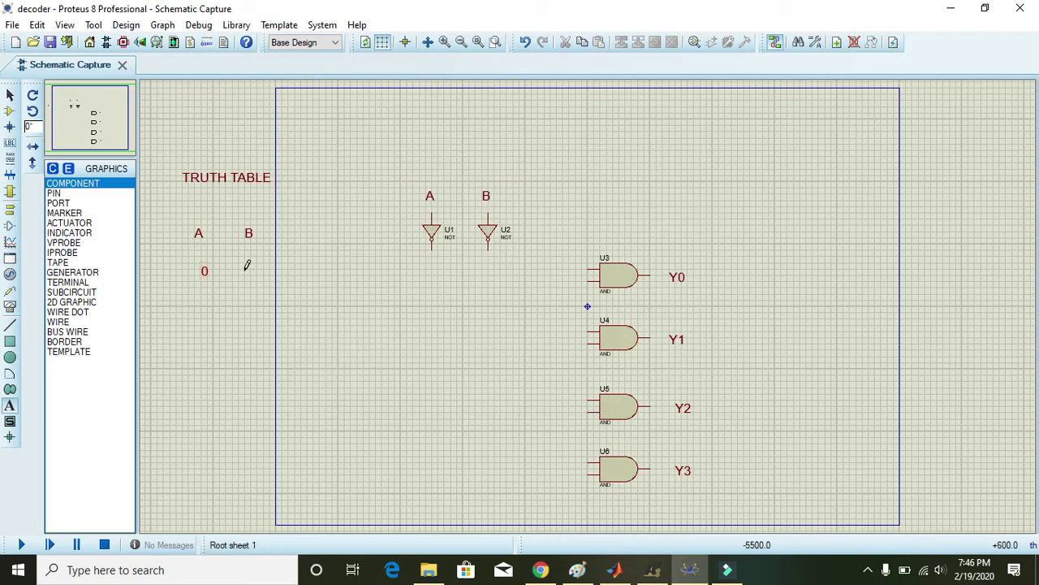
click(245, 270)
text(0)
key(Return)
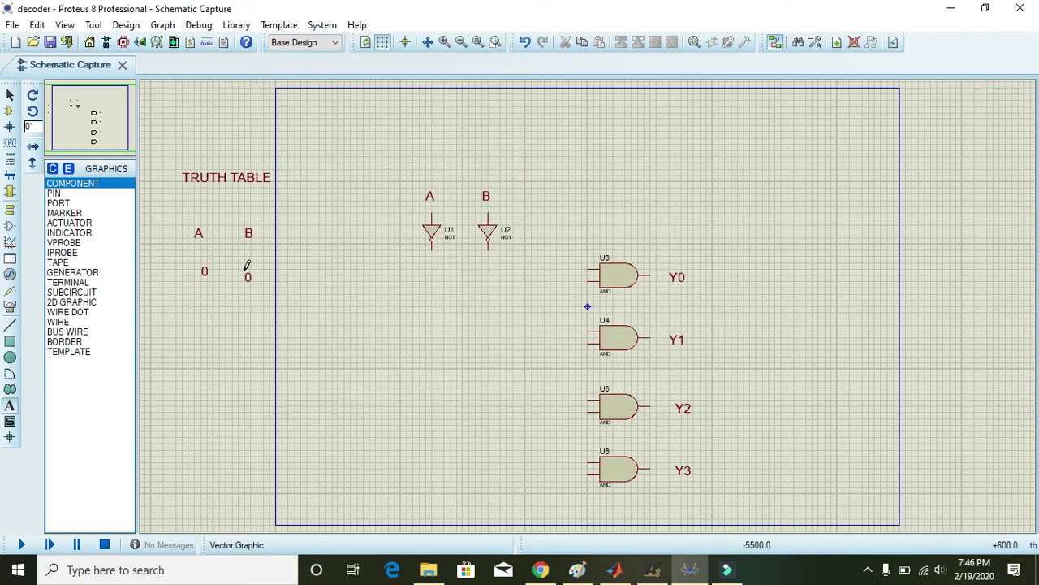
Realign the 0 under B with the first row, then select the AND gate block
click(11, 95)
drag(231, 264, 250, 280)
click(298, 301)
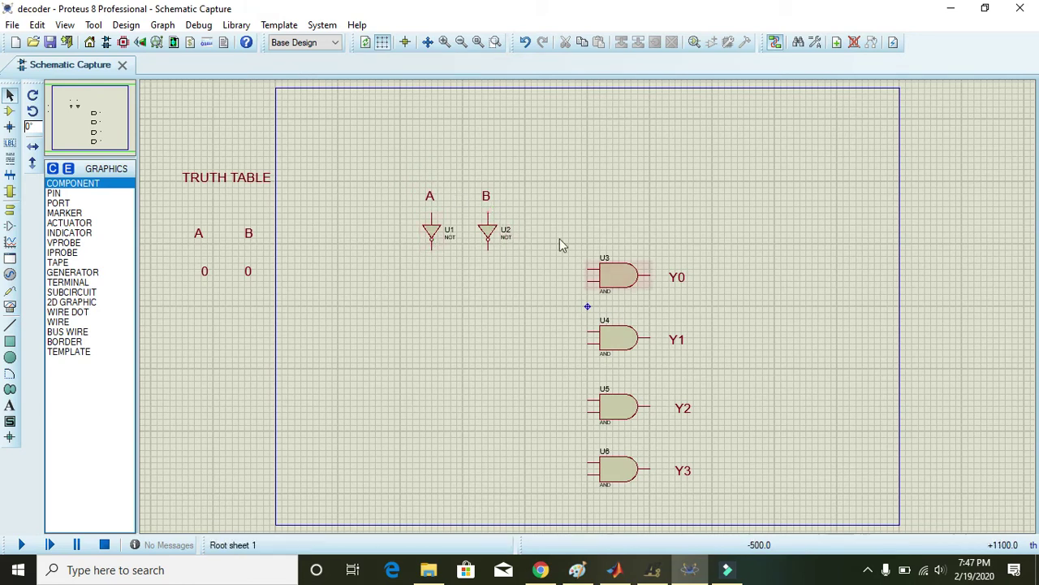
drag(559, 238, 721, 514)
Wire U1's output to U3's upper input and U2's output to U3's lower input
click(512, 355)
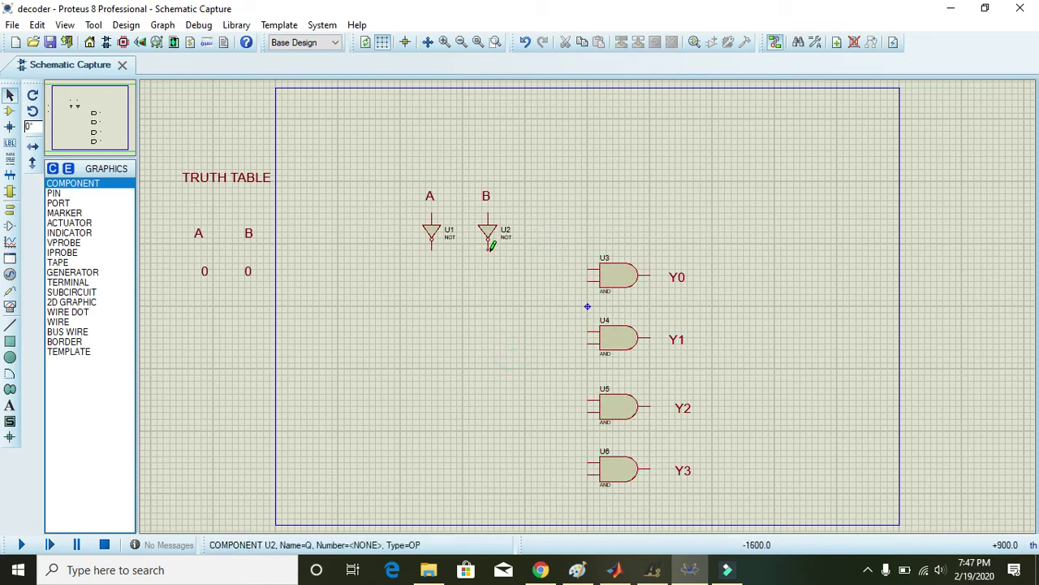
click(431, 232)
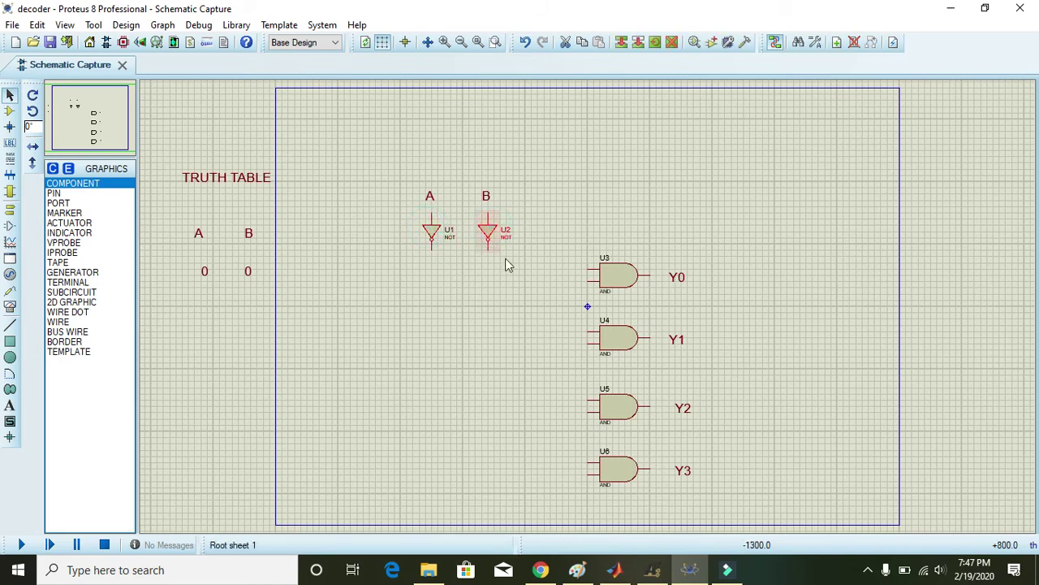
click(497, 257)
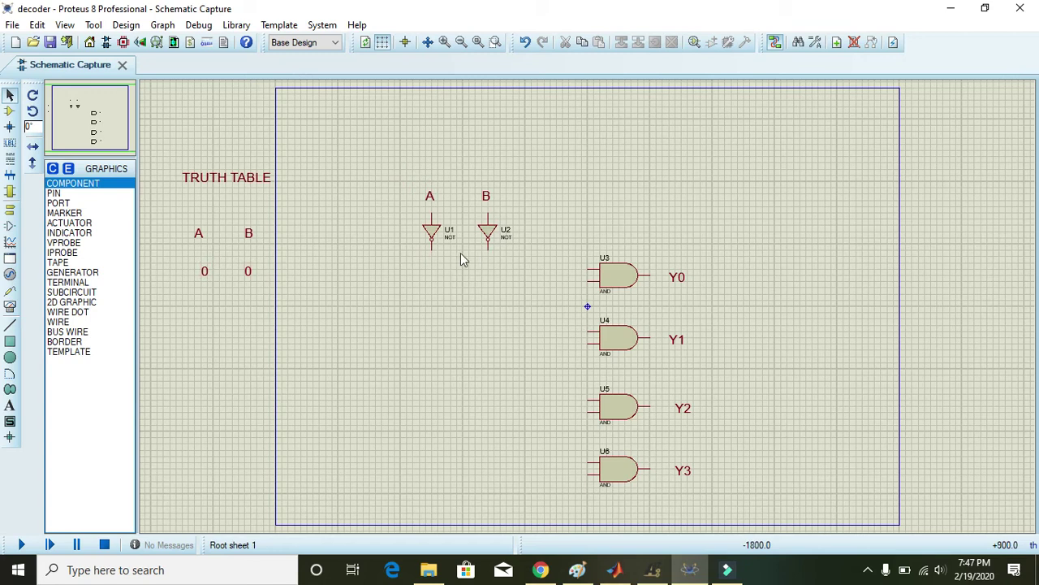
click(431, 250)
click(588, 268)
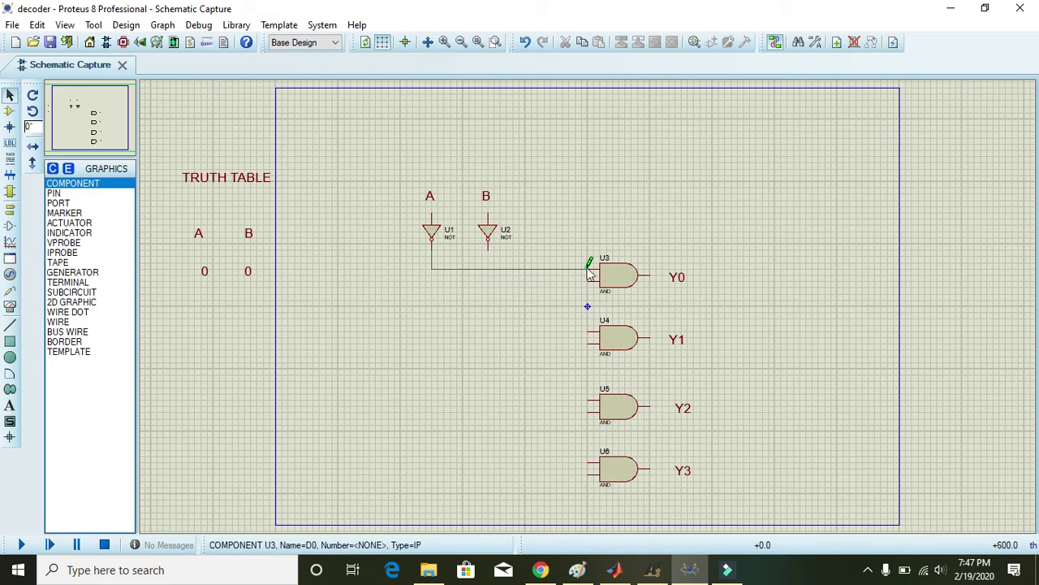
click(590, 276)
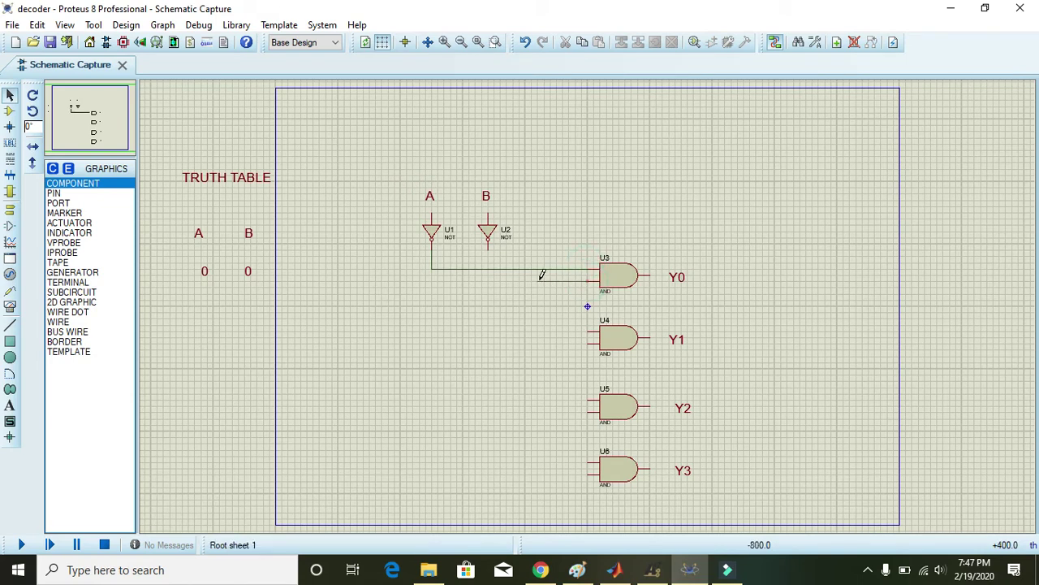
click(488, 246)
Enter a second truth-table row with 0 under A and 1 under B
click(10, 404)
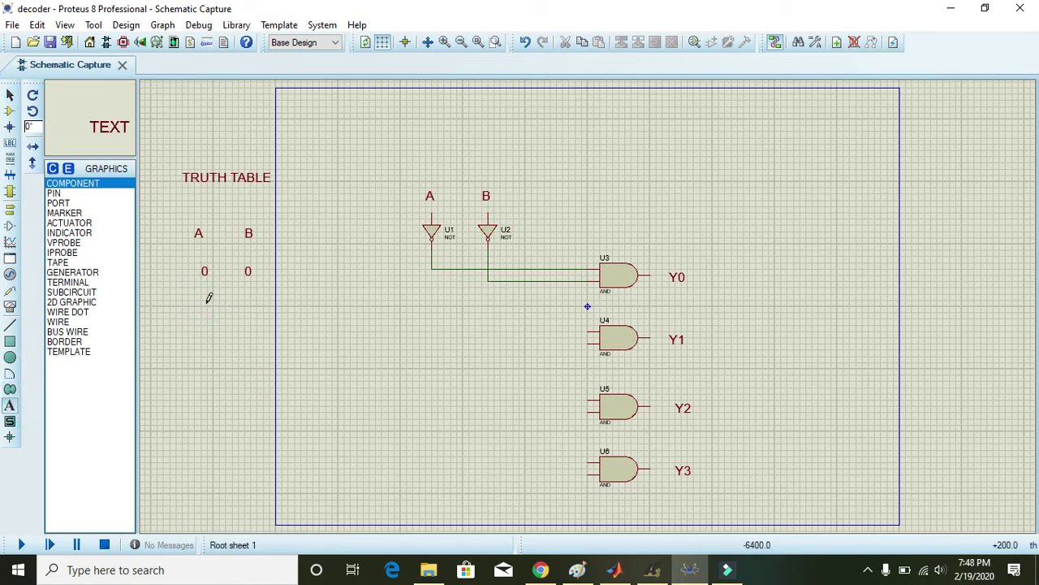
click(208, 316)
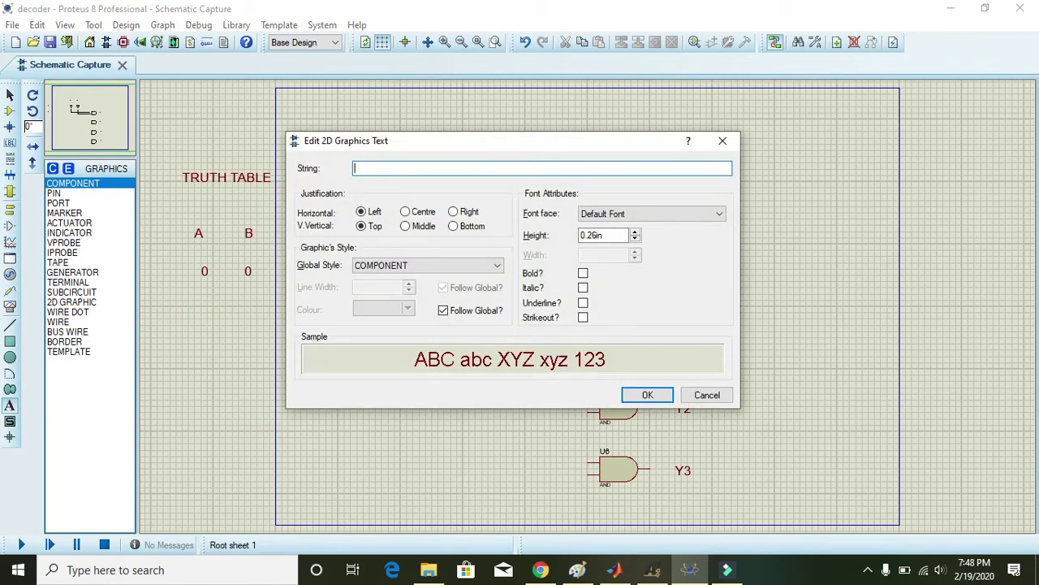
key(Return)
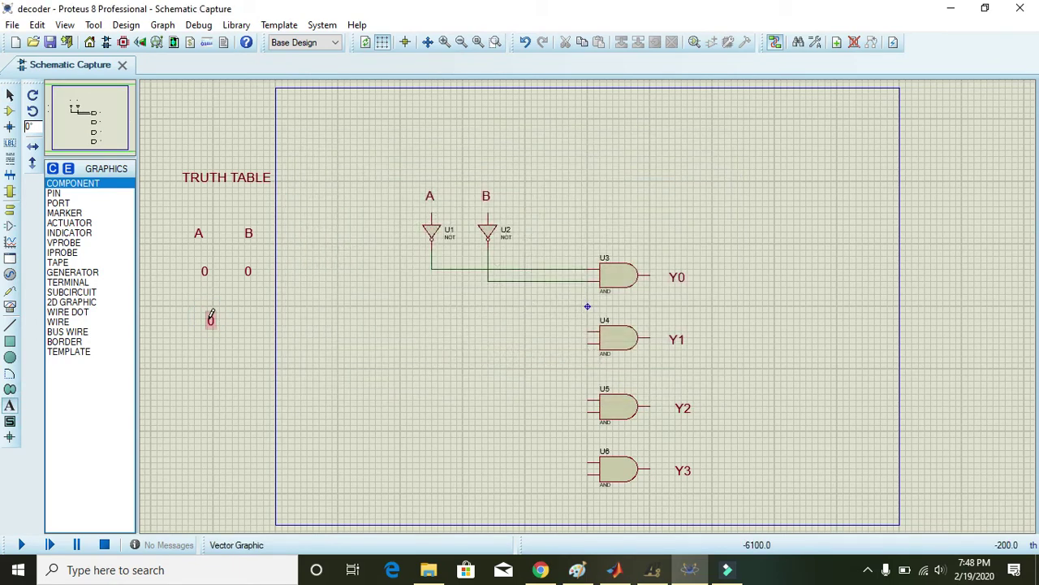
click(252, 316)
text(1)
key(Return)
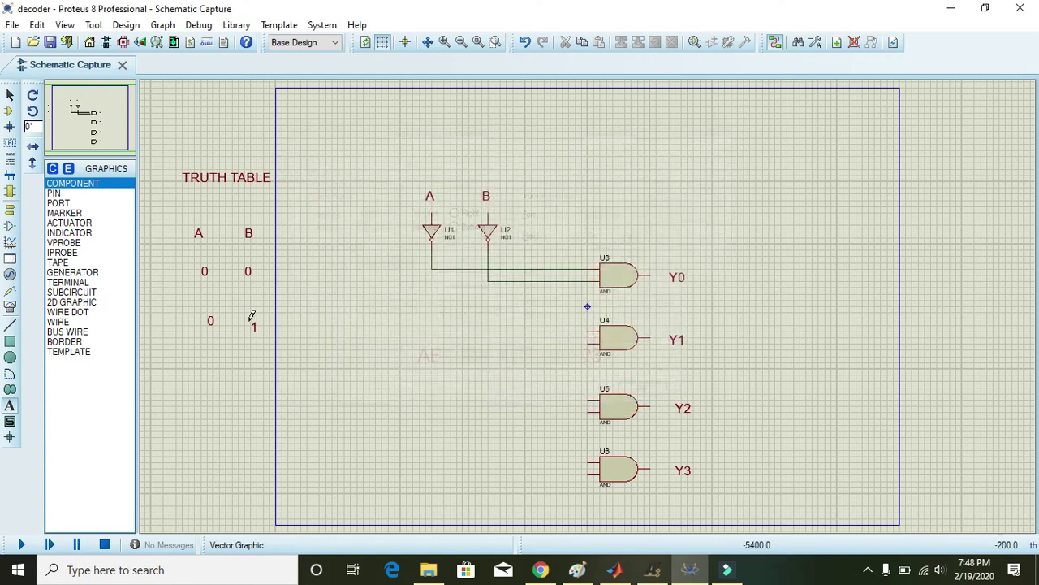
Align the second-row 0 and 1 beneath the first row, then begin a wire at U4's upper input
click(9, 97)
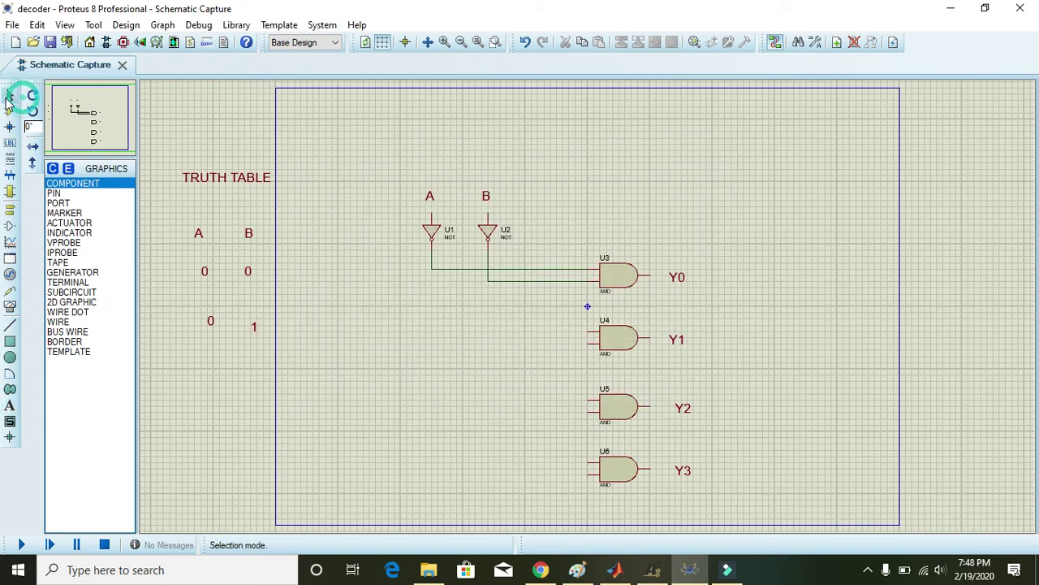
click(238, 314)
drag(251, 327, 205, 285)
click(274, 341)
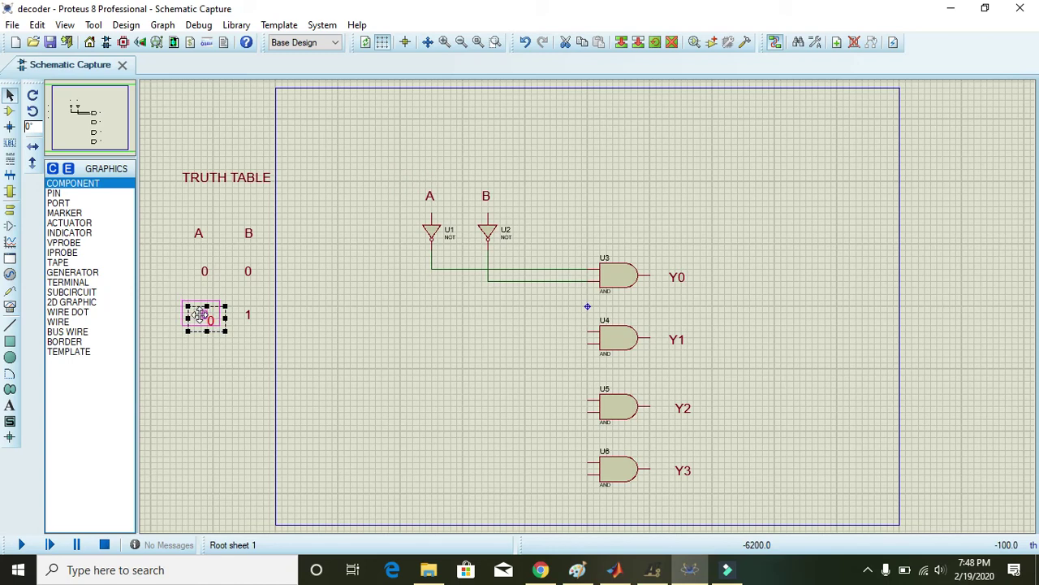
drag(199, 315, 194, 309)
click(232, 366)
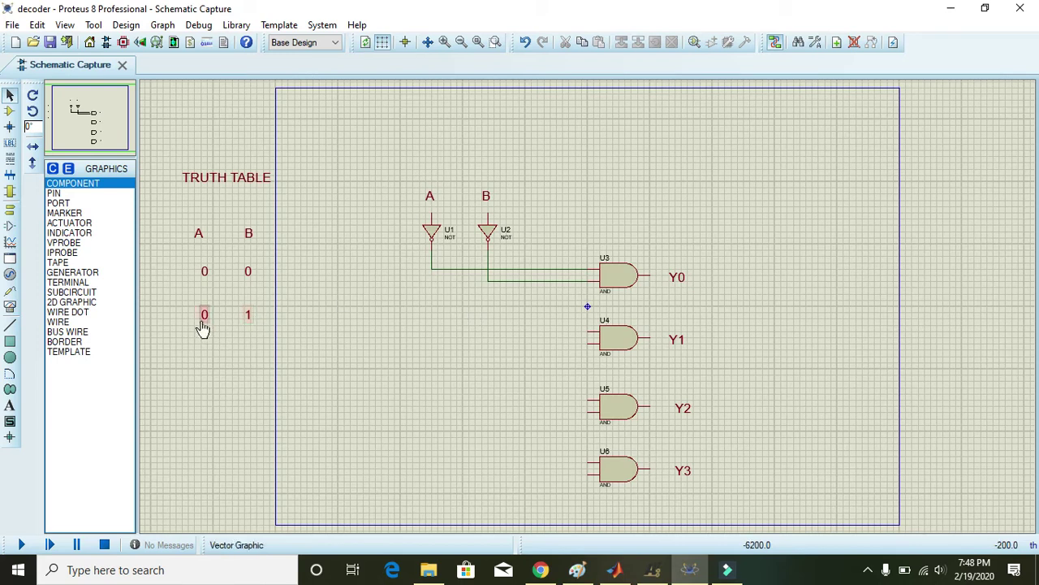
click(588, 329)
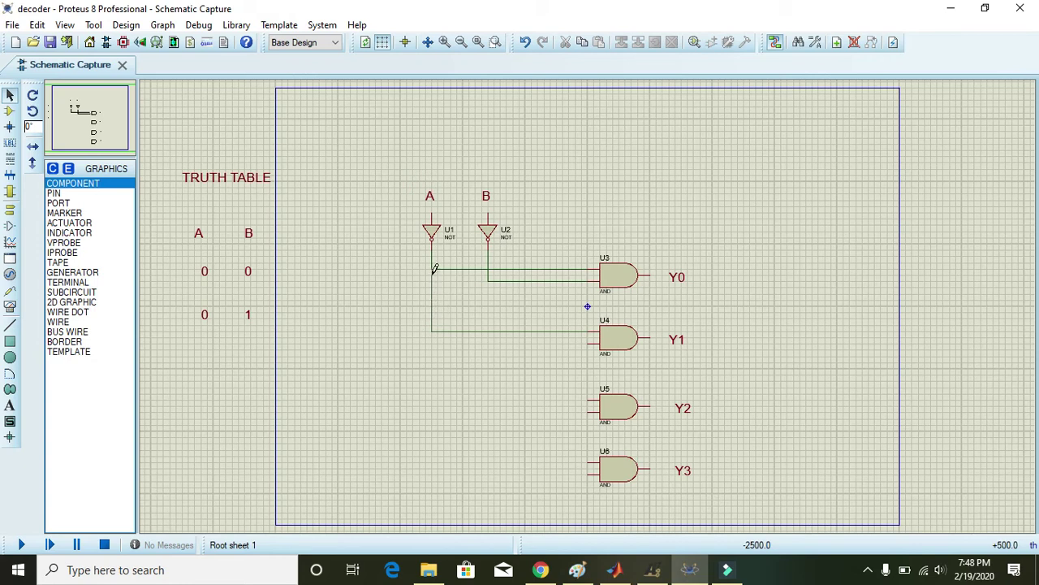
Wire U4's upper input to inverted A and its lower input to U2's input (plain B)
click(433, 269)
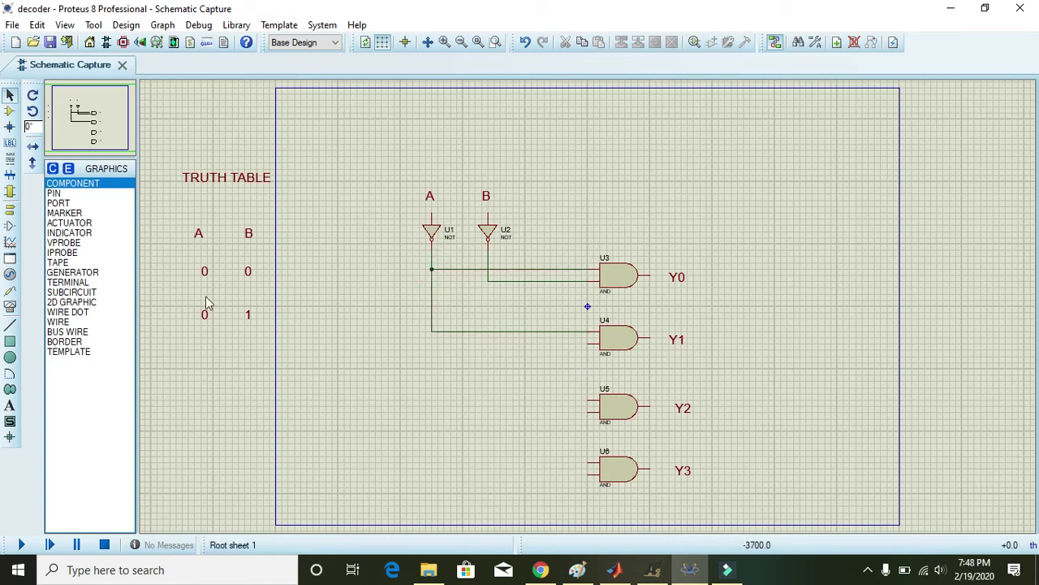
click(248, 318)
click(490, 213)
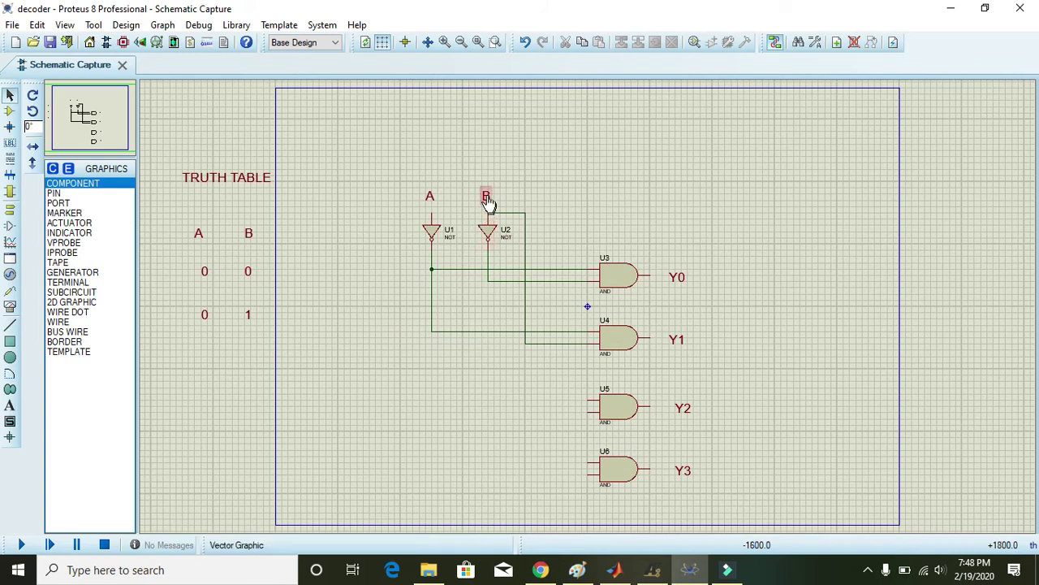
Raise the B label above U2 and run U2's input wire up to it
click(467, 169)
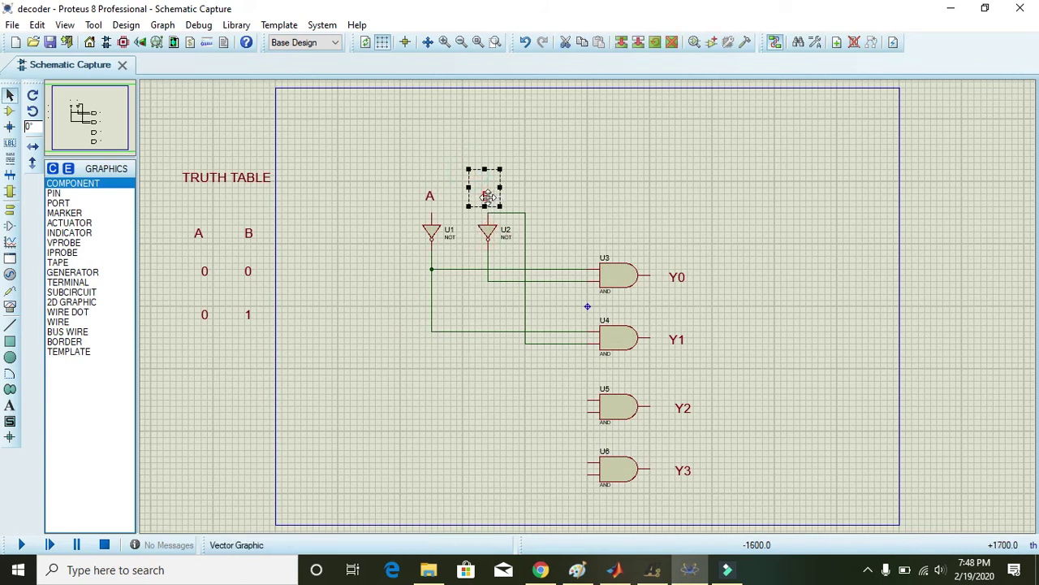
drag(487, 186, 487, 143)
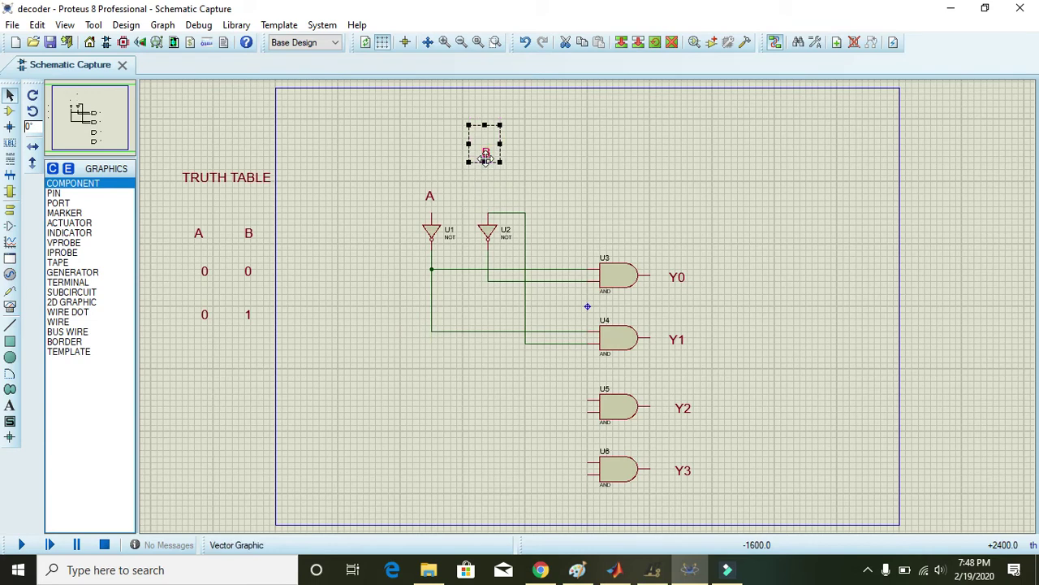
click(509, 195)
click(488, 213)
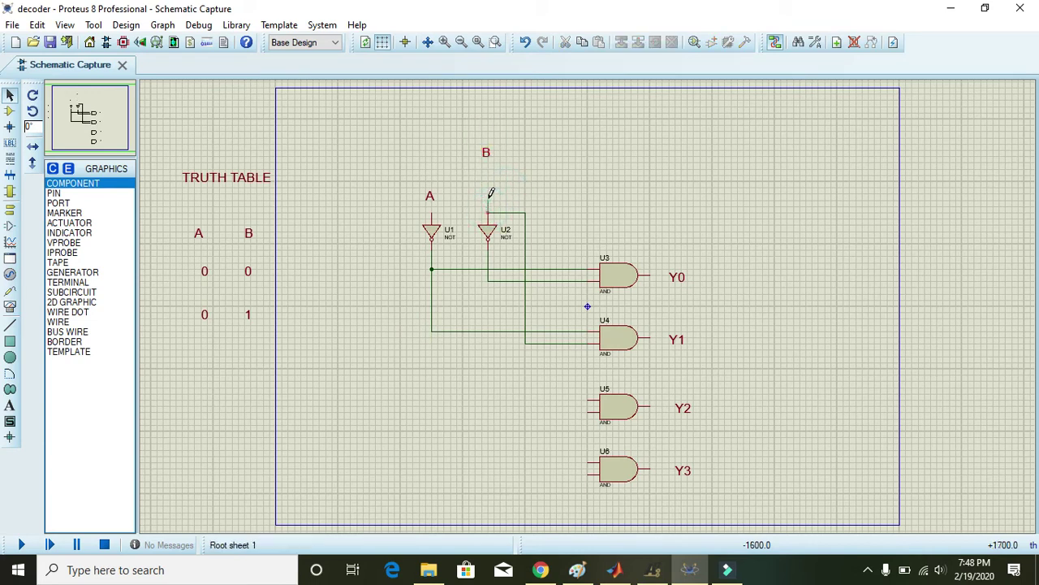
click(487, 169)
Raise the A label higher above U1
click(430, 198)
drag(430, 197, 432, 154)
click(453, 193)
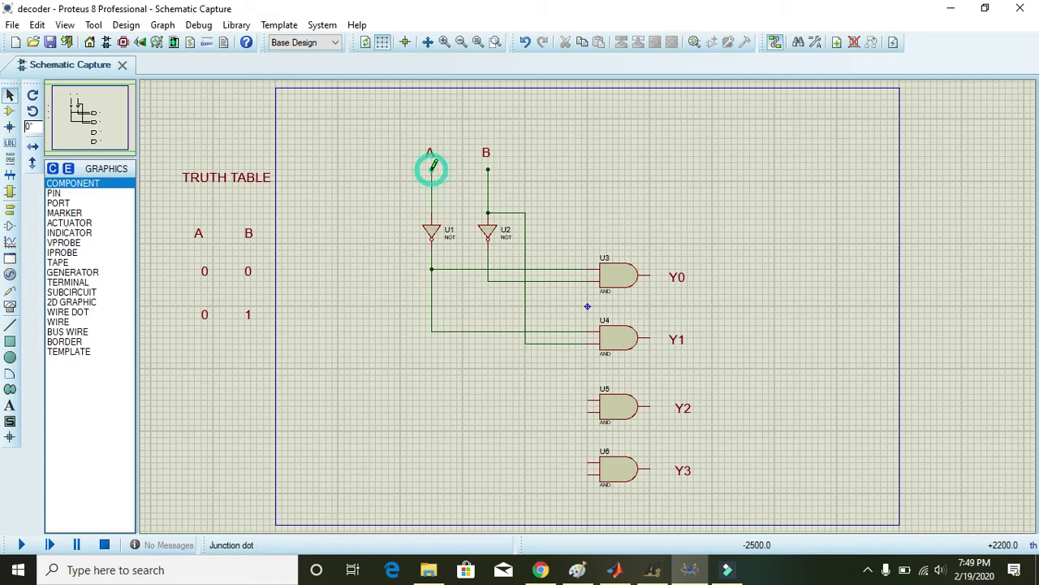
right_click(392, 161)
click(355, 171)
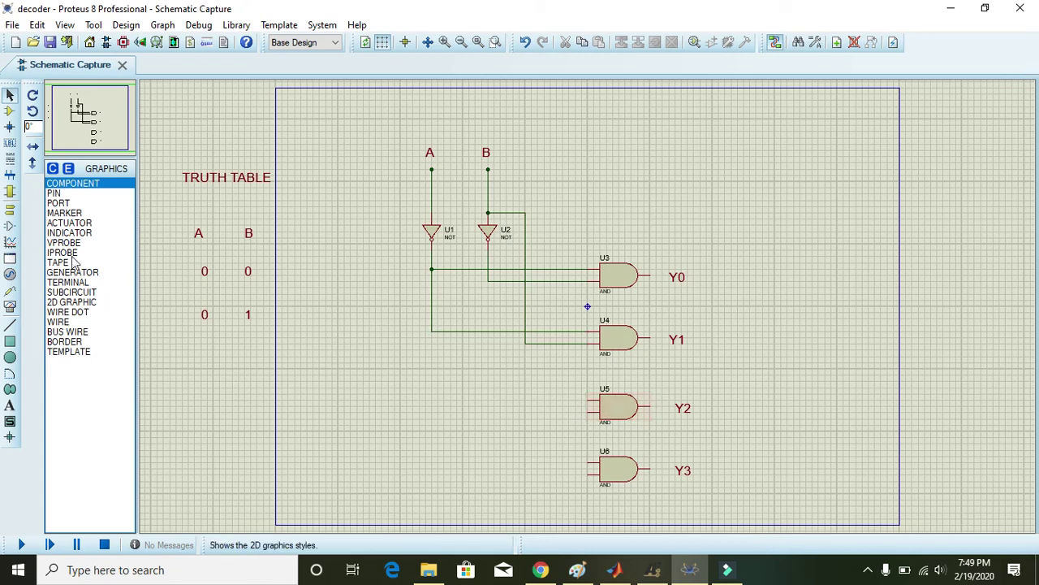
click(10, 406)
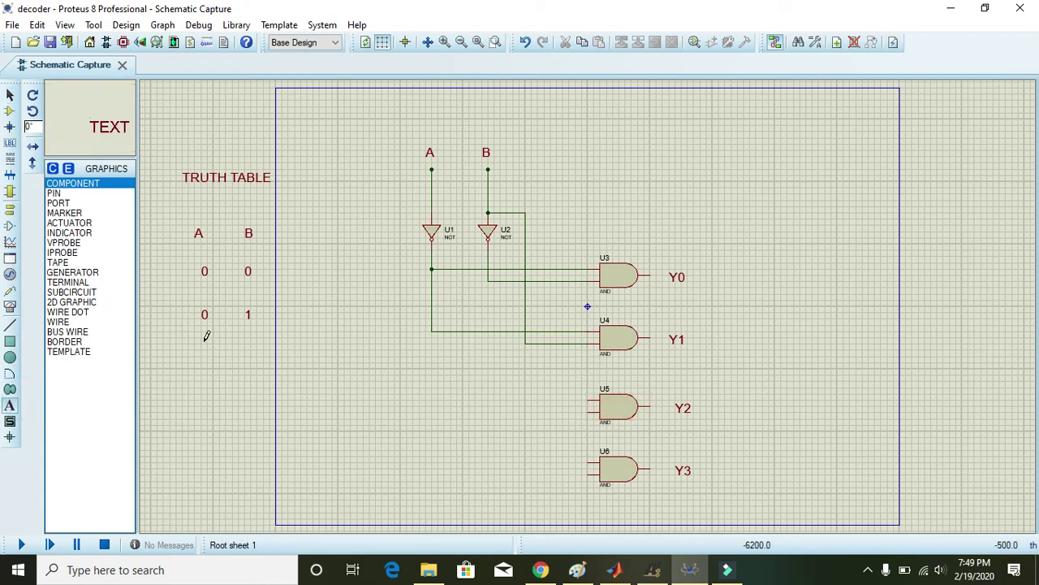
Add a third truth-table row with 1 under column A and 0 under column B
click(209, 344)
text(1)
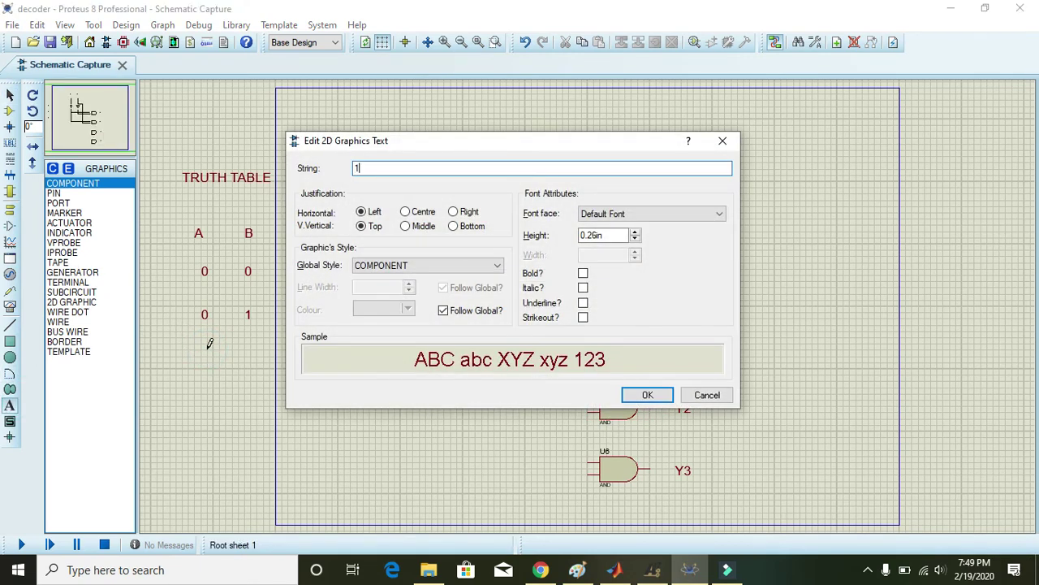
key(Return)
click(252, 351)
text(0)
click(659, 396)
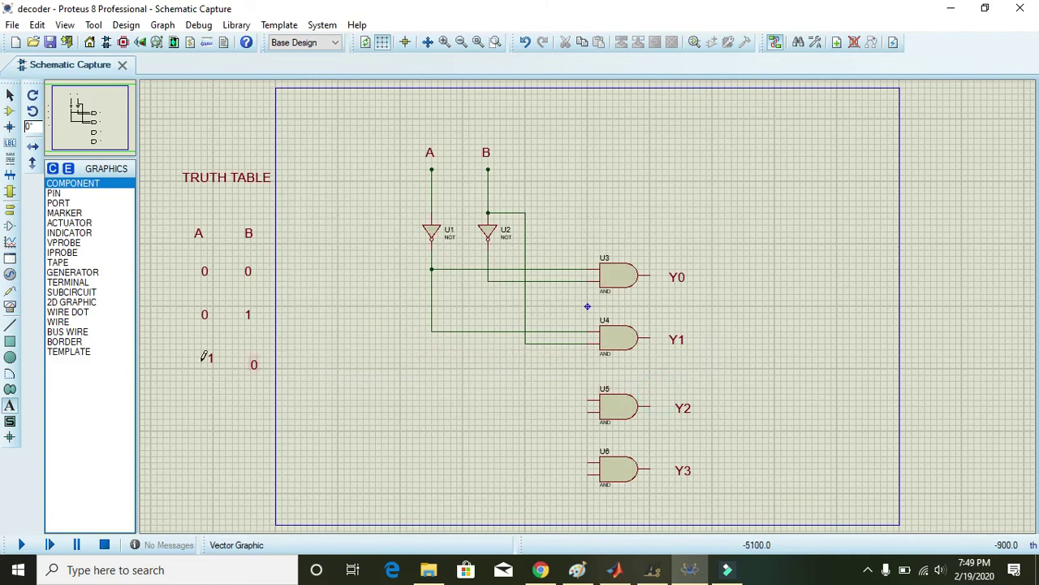
click(185, 344)
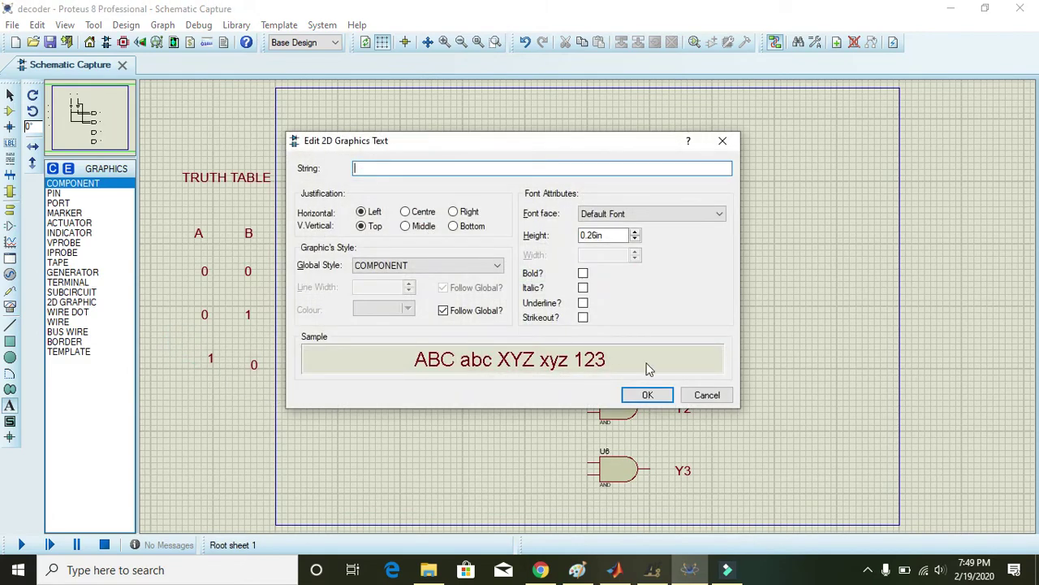
click(699, 394)
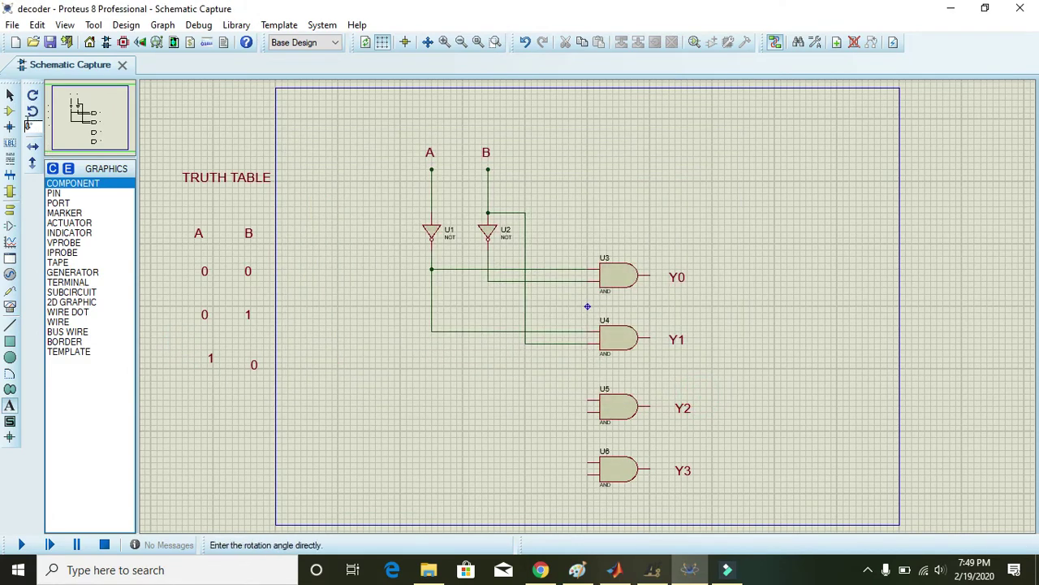
Box-select the 1 0 row and nudge it into line under the 0 1 row
click(9, 95)
drag(189, 339, 301, 396)
drag(255, 371, 250, 365)
click(311, 419)
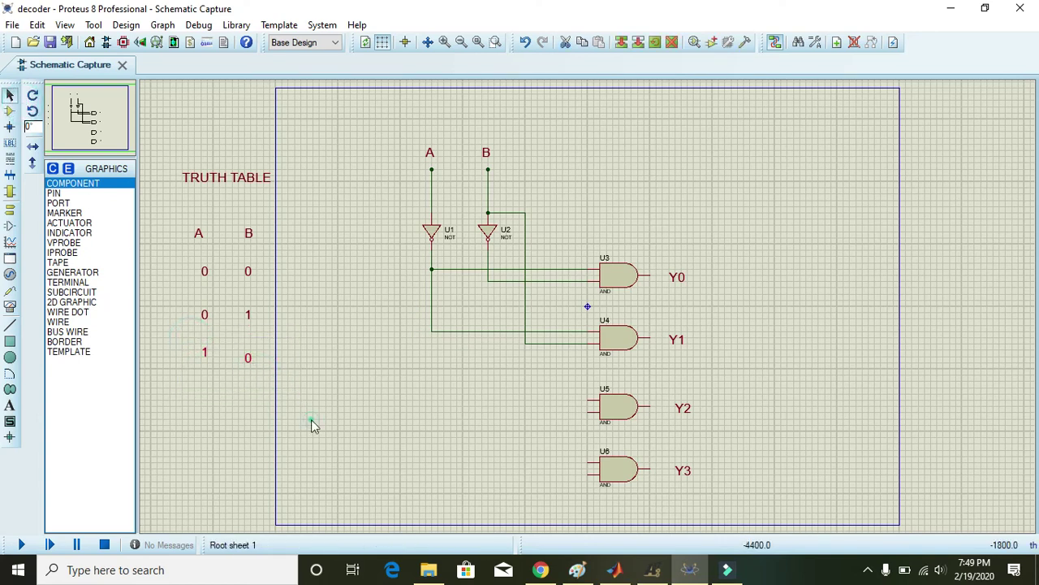
click(249, 358)
Wire U5's upper input to the A line with a corner, and its lower input to U2's inverted B output
click(271, 370)
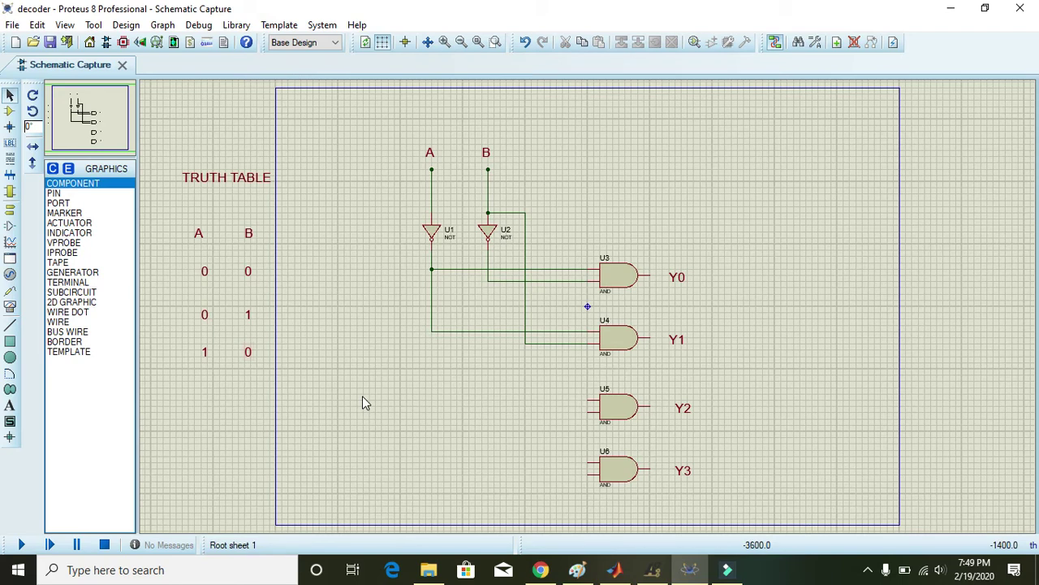
click(587, 398)
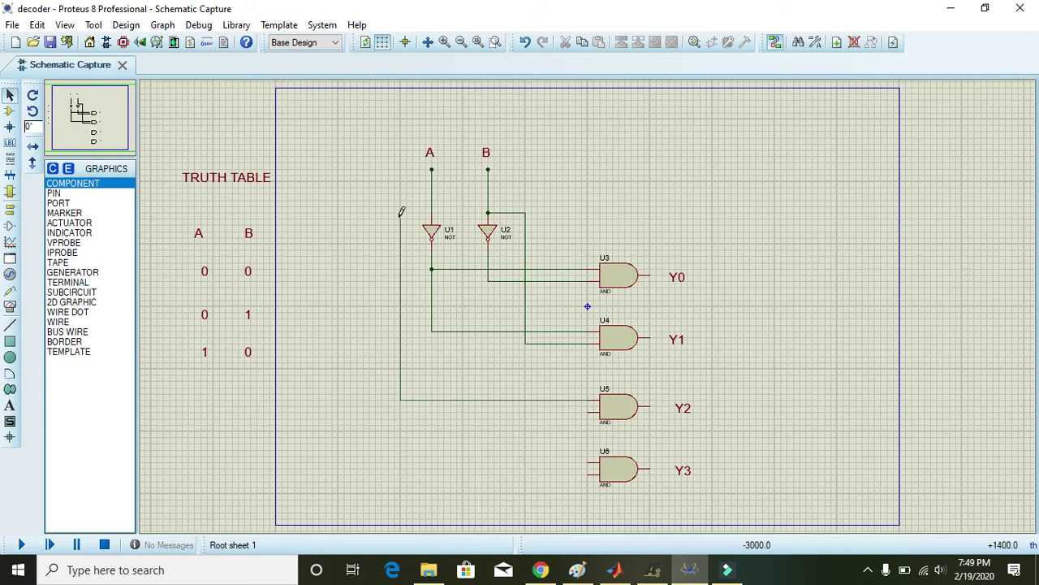
click(400, 205)
click(431, 206)
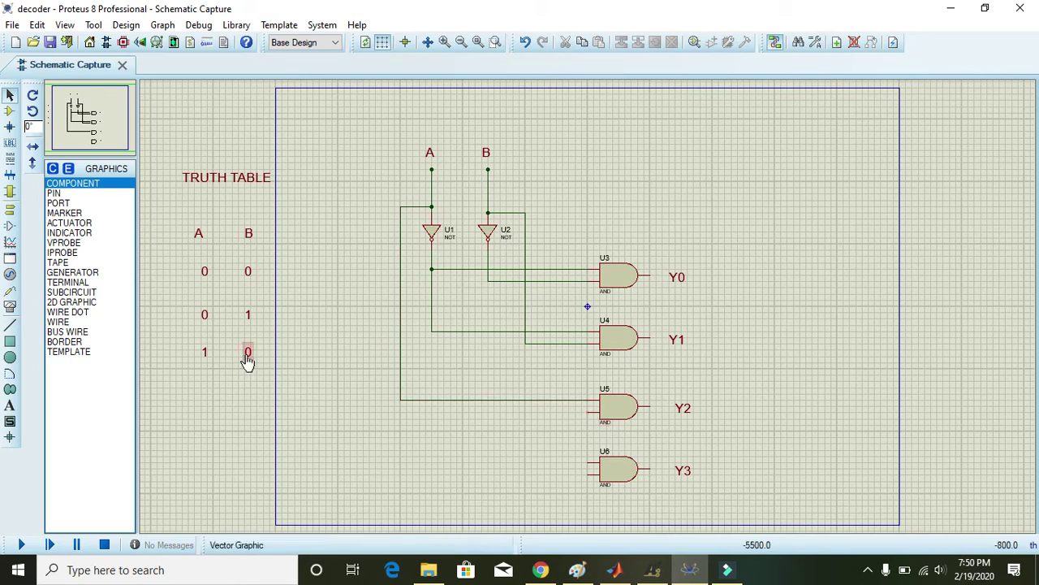
click(588, 412)
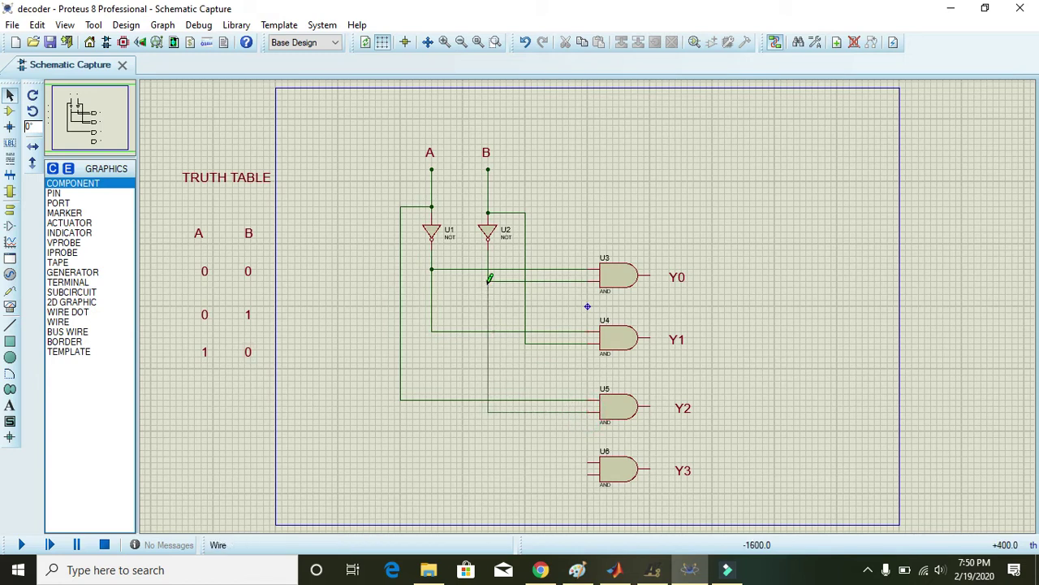
click(488, 281)
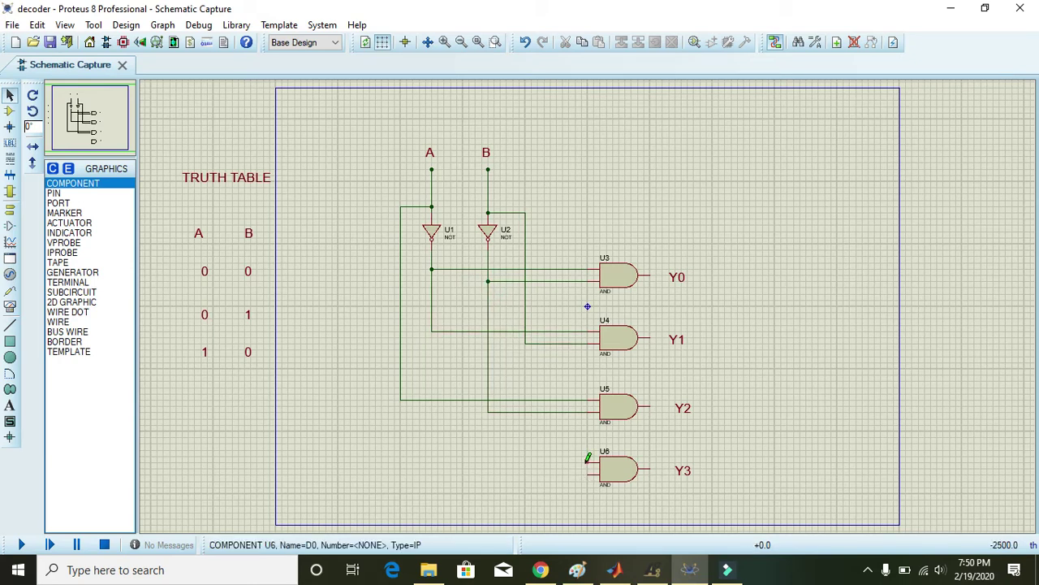
Place a 1 under column B in the truth table's fourth row
click(10, 404)
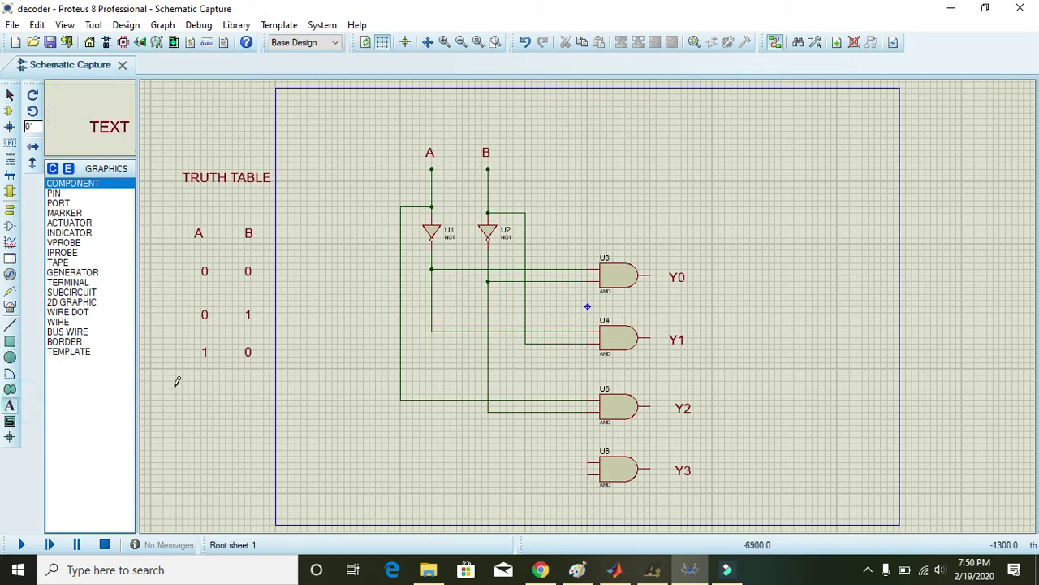
click(203, 386)
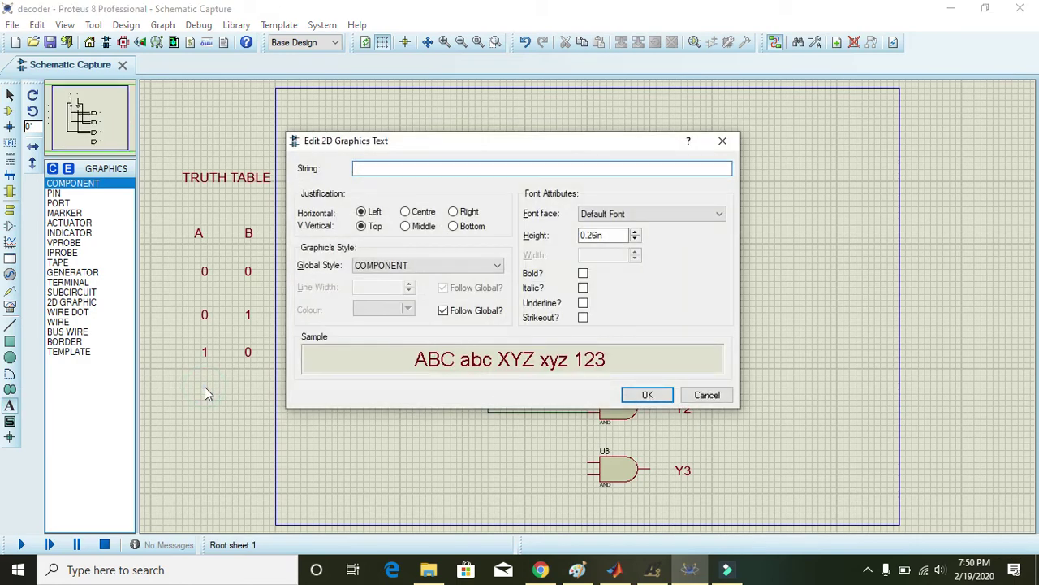
text(1)
click(647, 394)
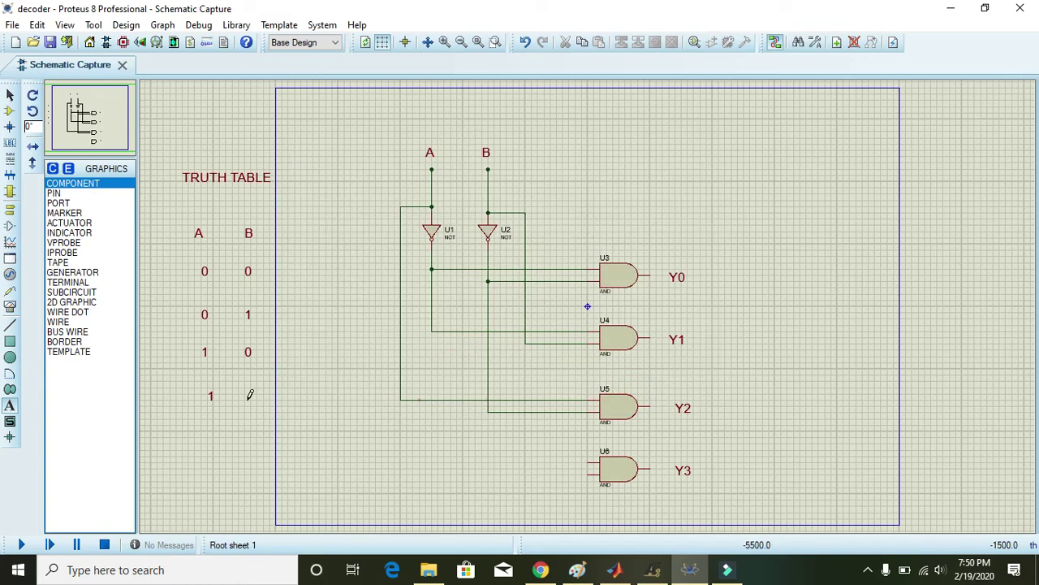
click(250, 390)
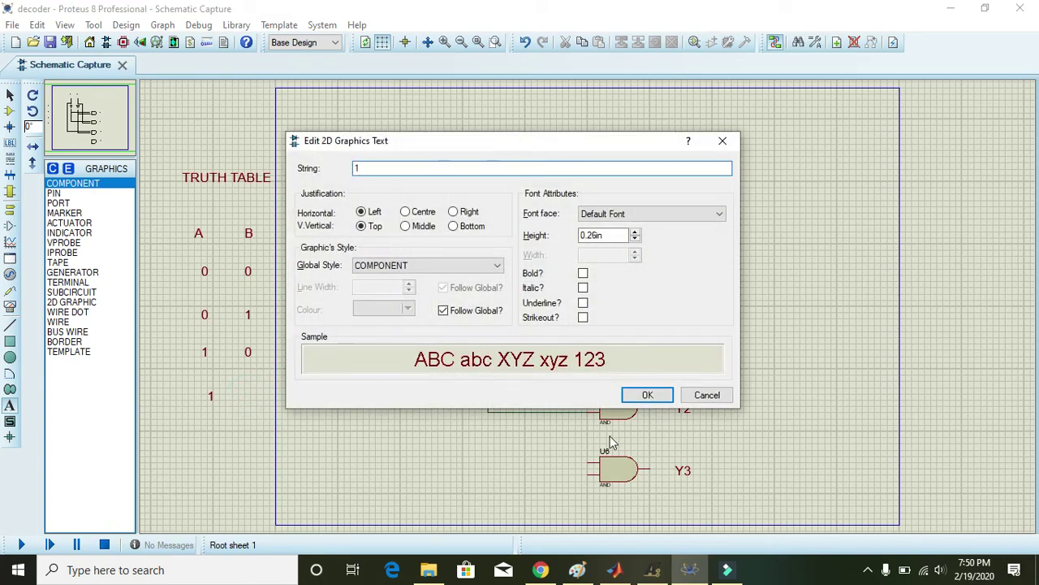
click(643, 394)
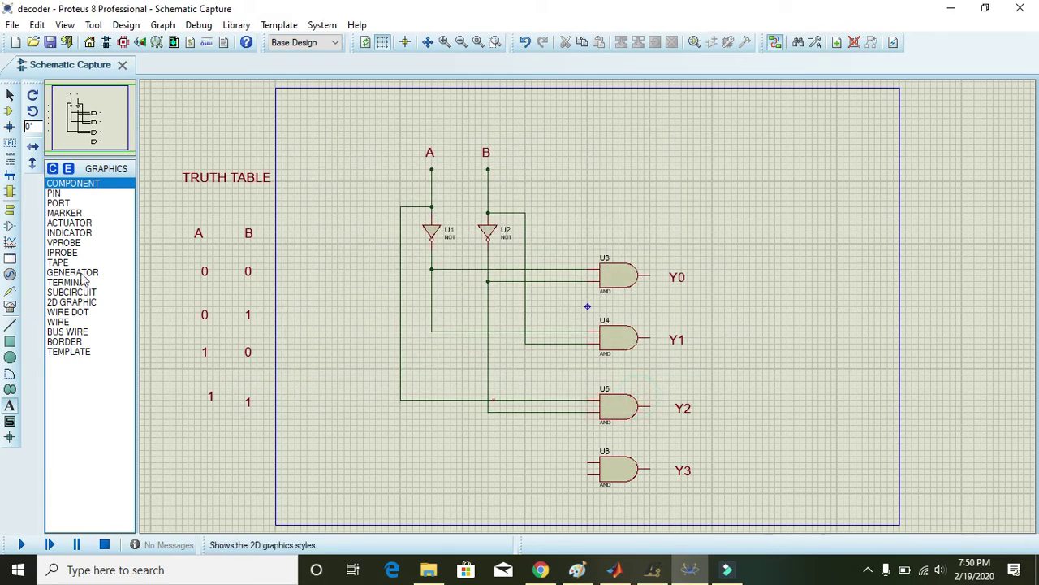
click(259, 414)
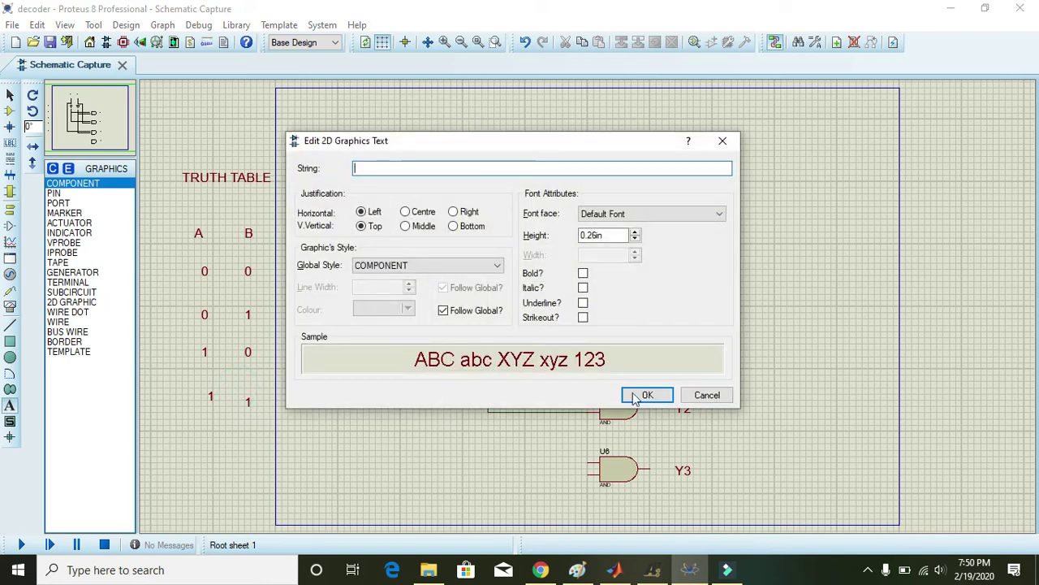
click(641, 394)
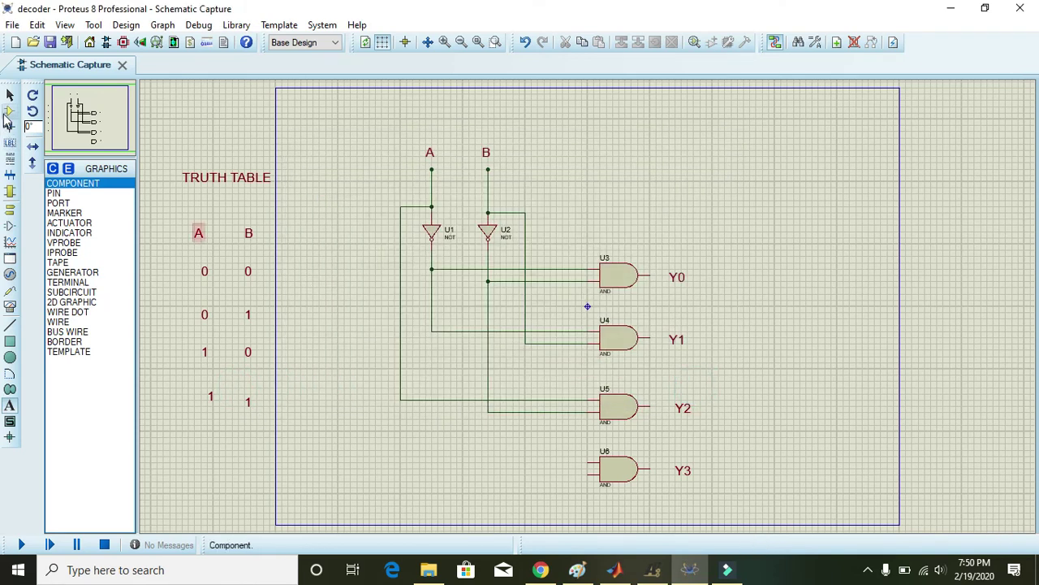
Move the last-row 1 up into line with its row
click(10, 95)
drag(231, 380, 261, 419)
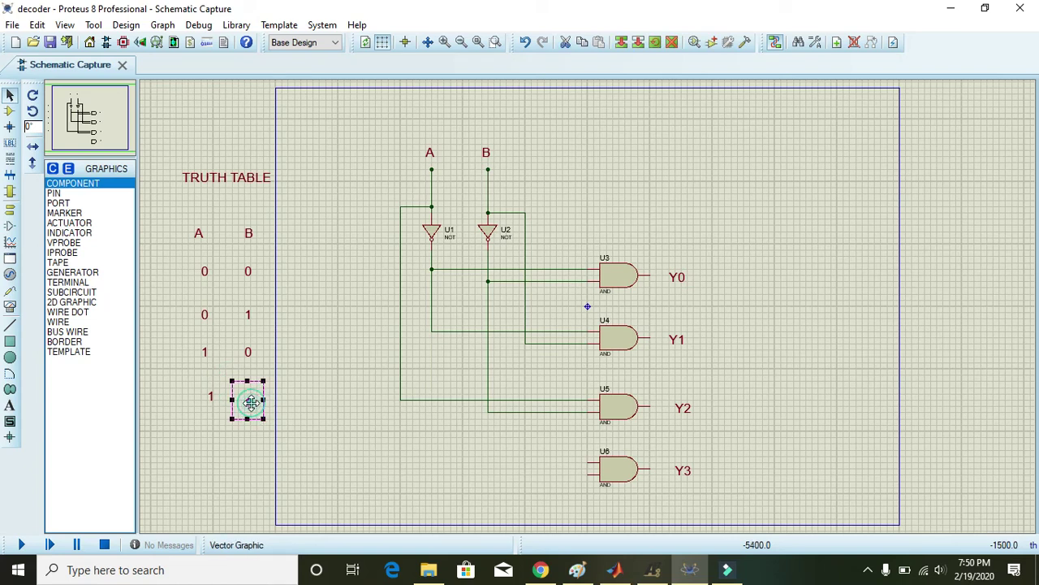
drag(252, 401, 252, 395)
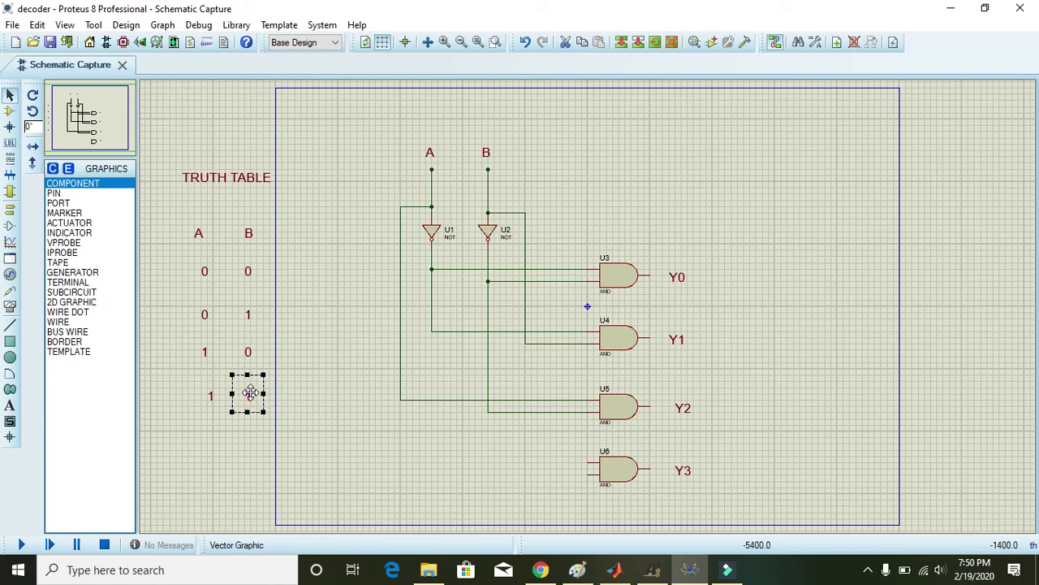
click(300, 440)
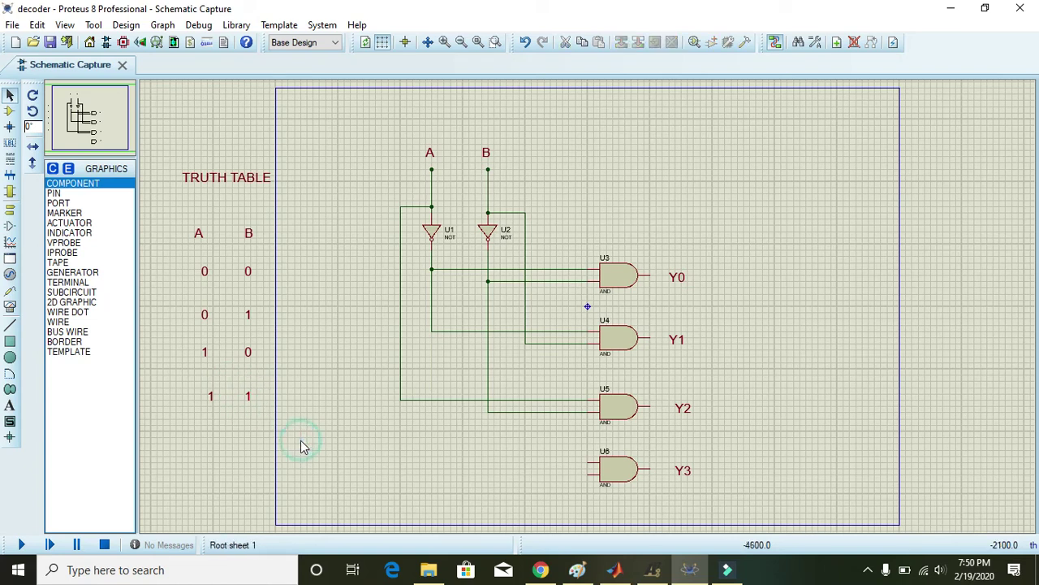
Remove the misrouted wire from U6's input to the line feeding U4
click(587, 460)
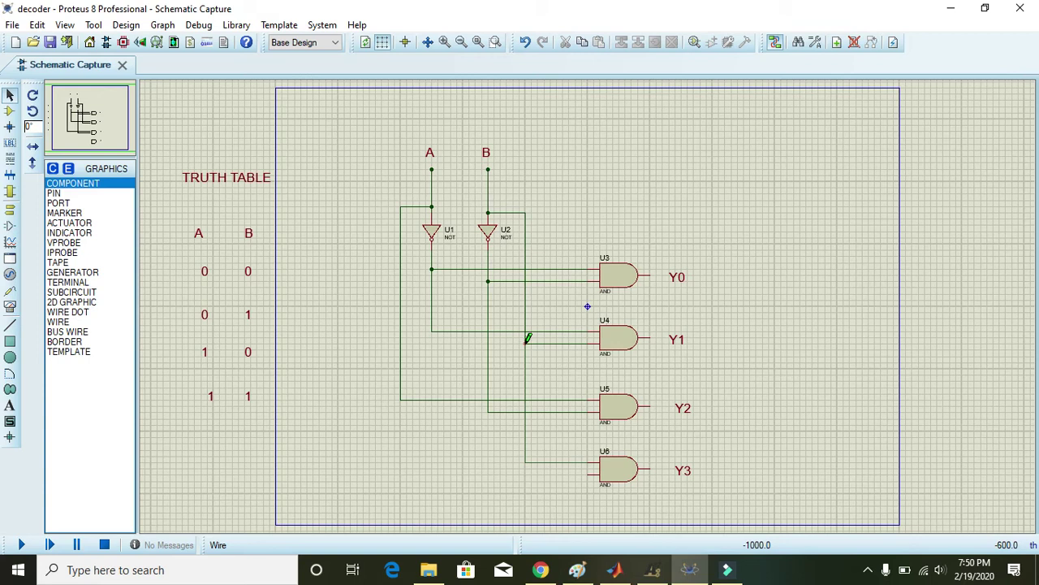
click(526, 343)
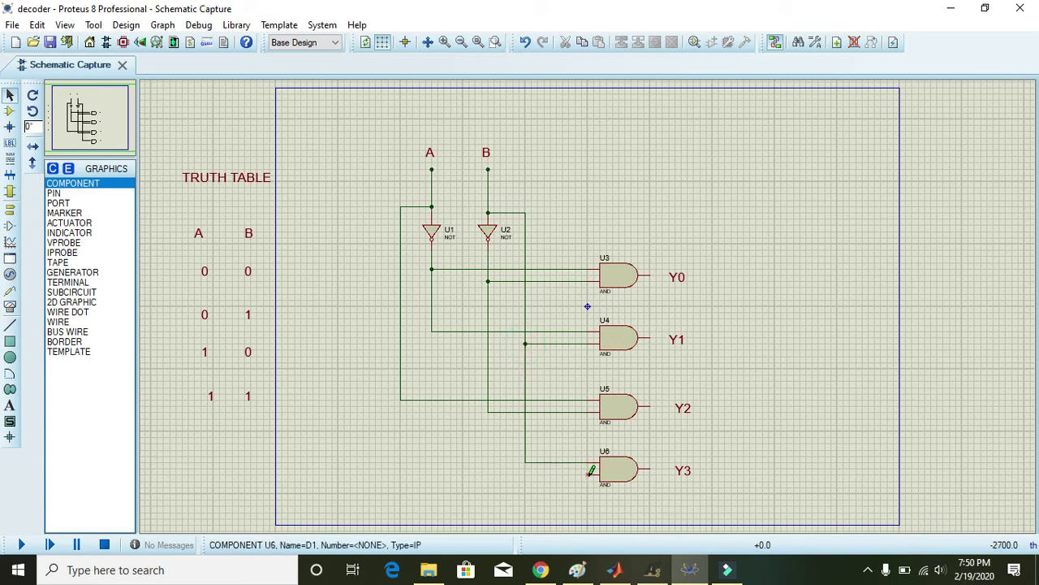
right_click(526, 435)
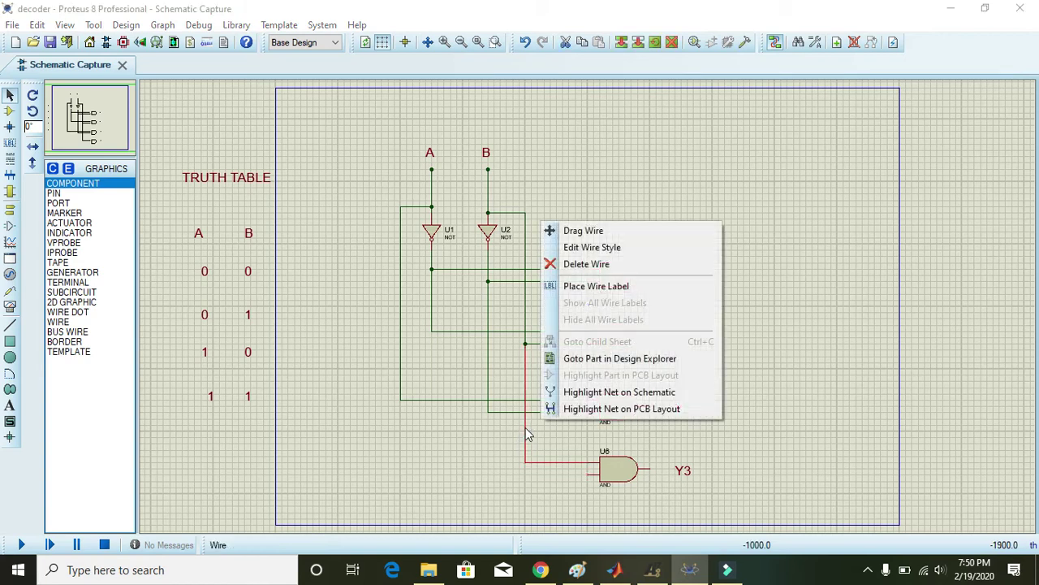
click(589, 266)
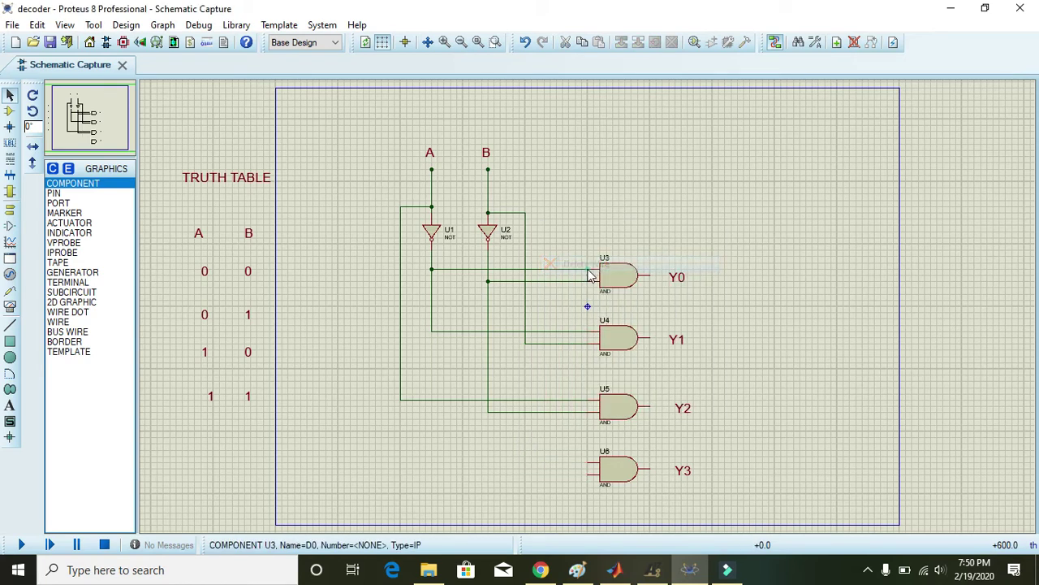
click(590, 276)
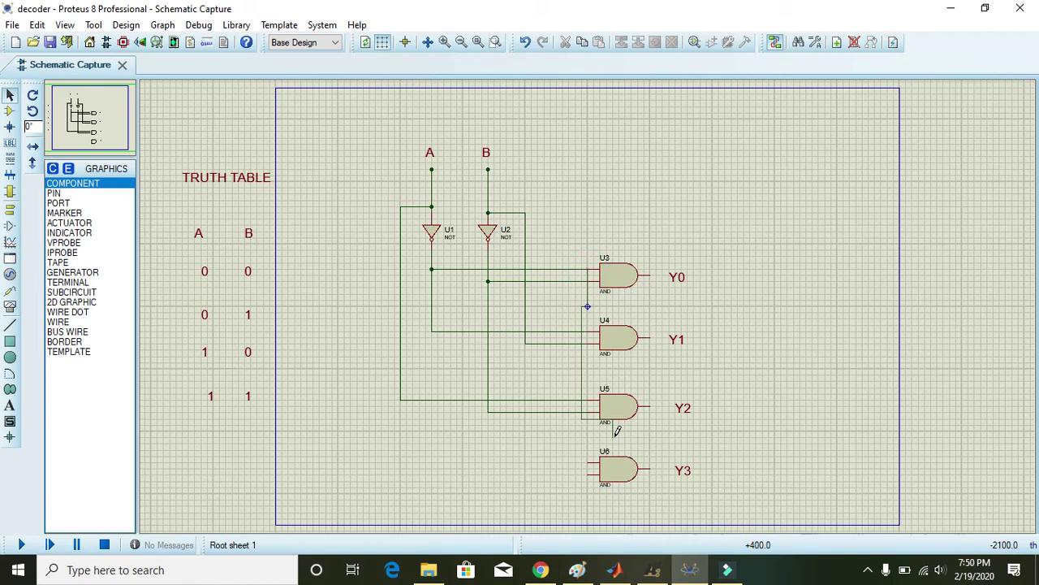
key(Escape)
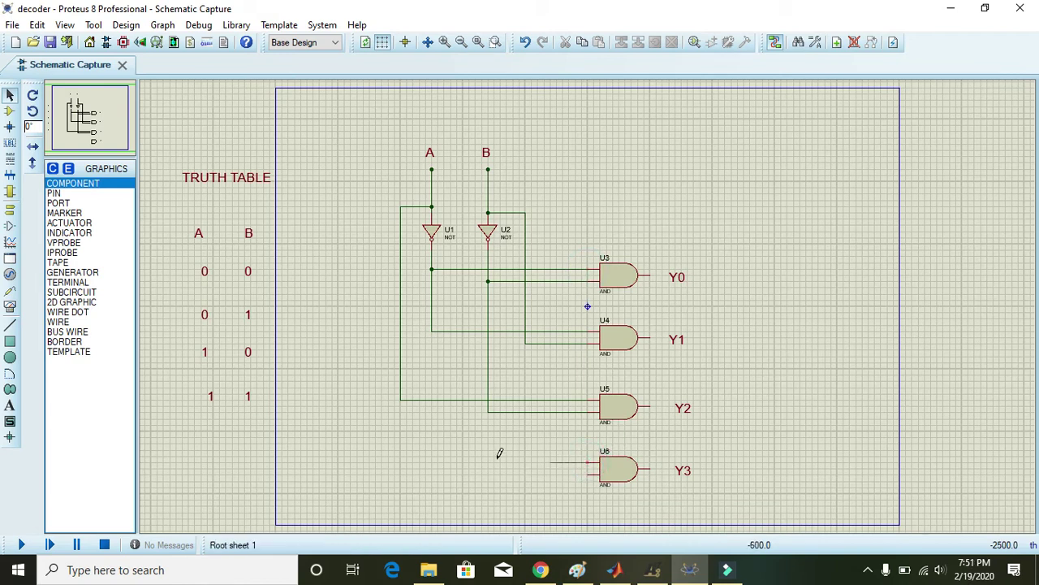
Wire U6's upper input to the A line and its lower input to the B line
click(401, 397)
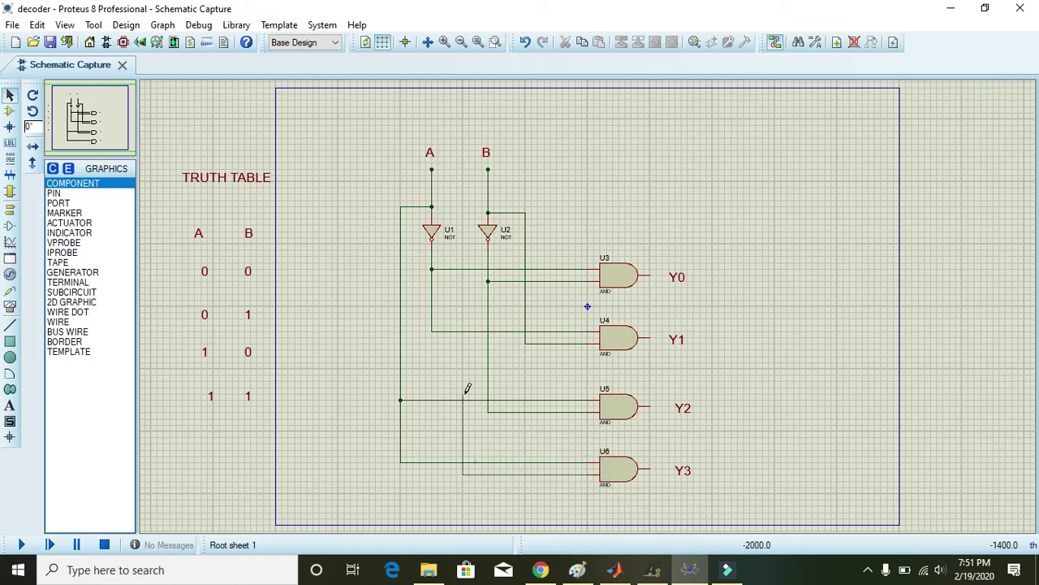
click(526, 341)
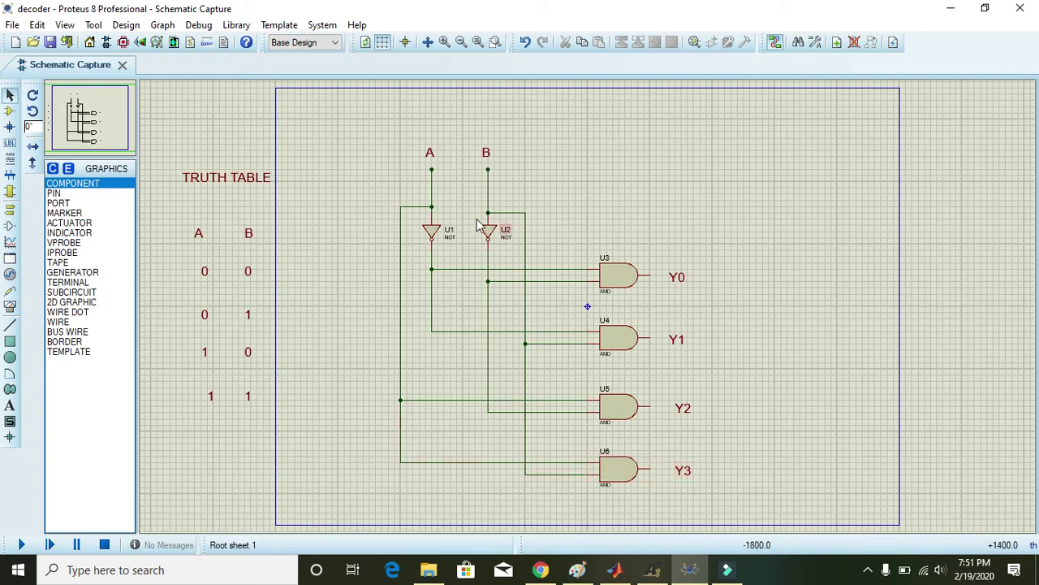
click(510, 213)
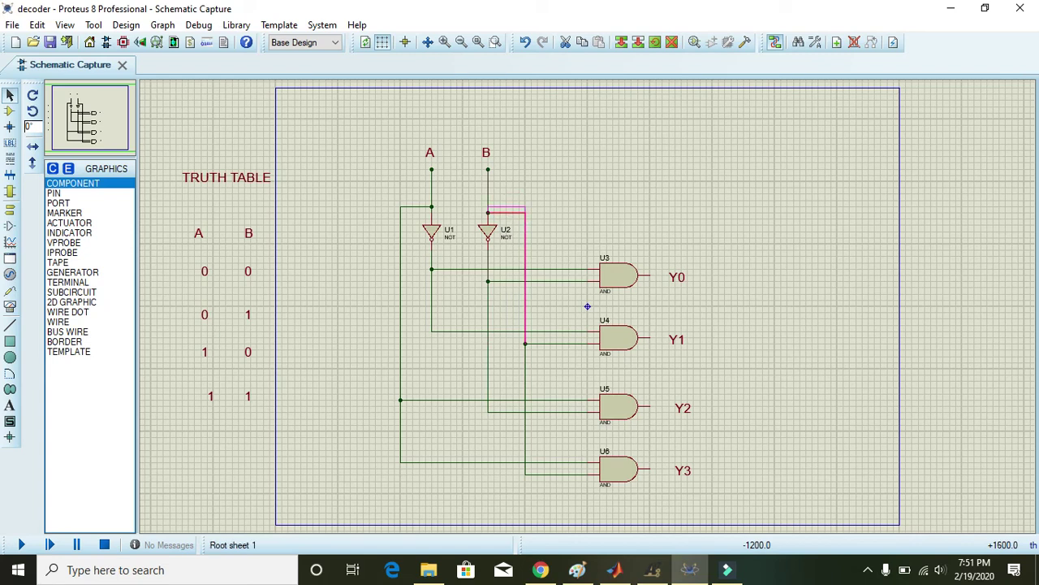
click(550, 225)
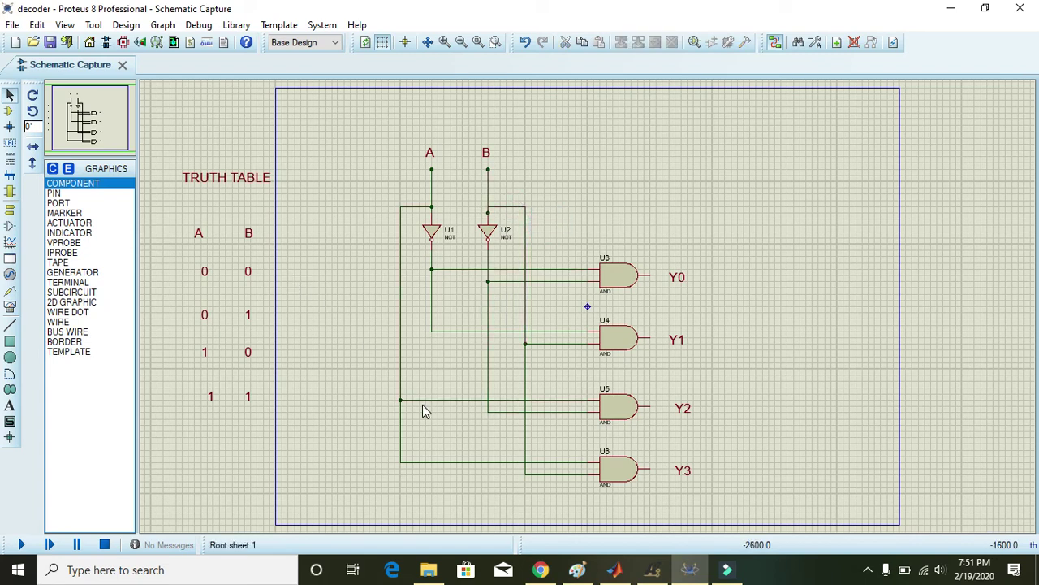
Shift the Y0–Y3 output labels further to the right
click(620, 338)
drag(662, 255, 706, 505)
drag(668, 400, 764, 396)
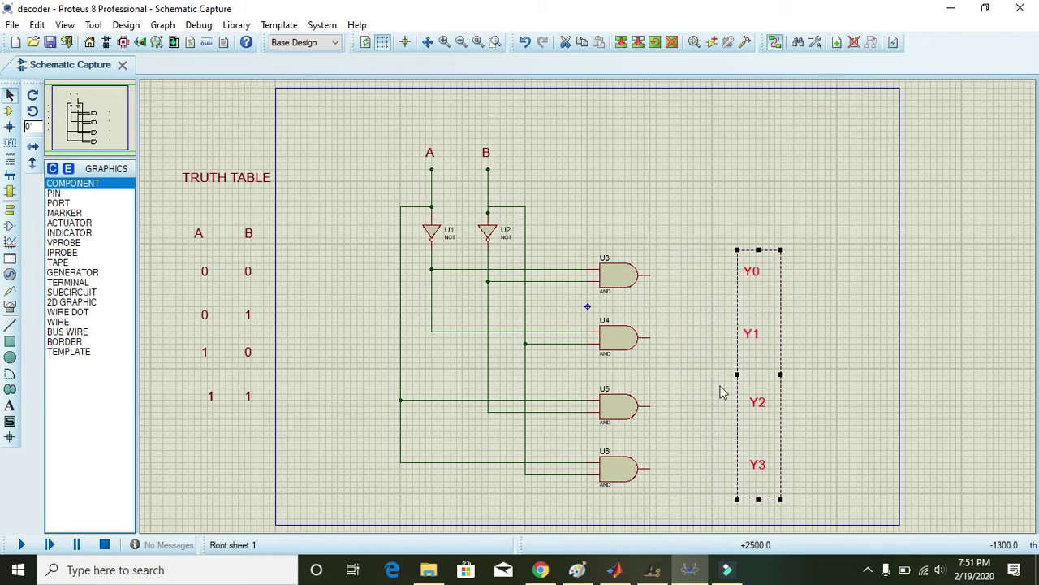
click(722, 390)
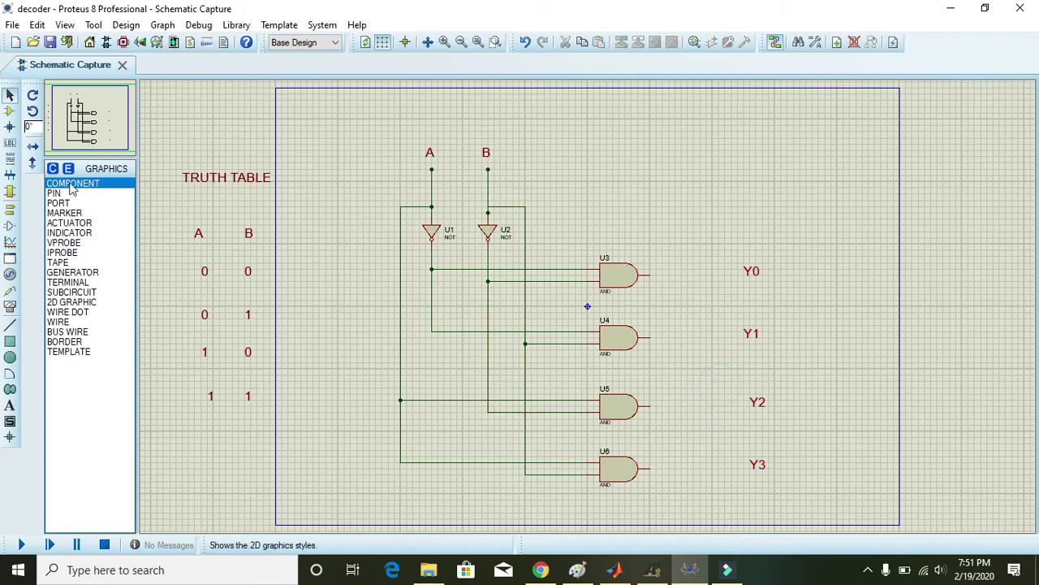
Add the LOGICTOGGLE device to the device list via a 'toggle logic' search
click(9, 110)
click(51, 169)
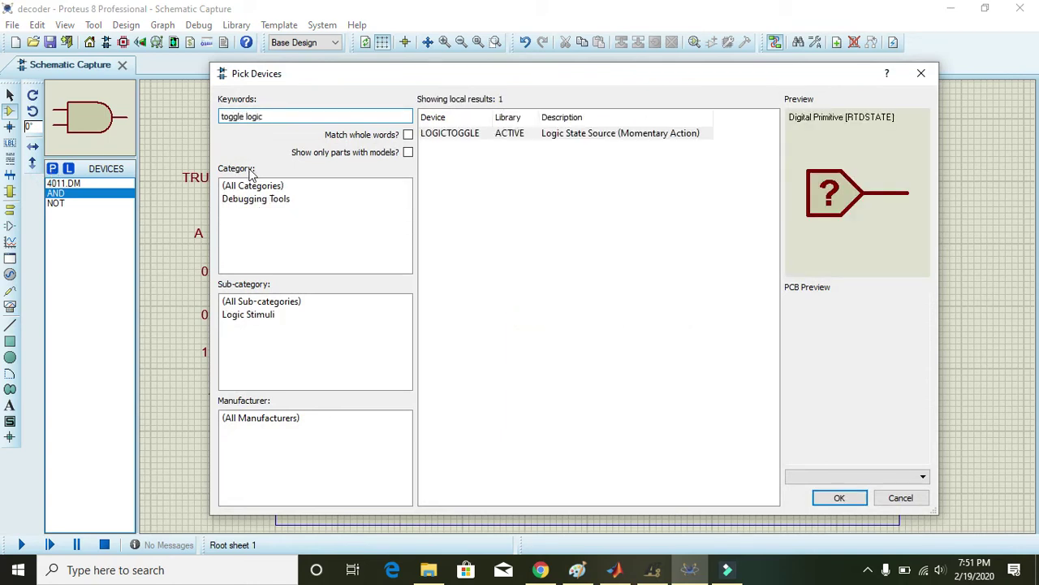
click(541, 132)
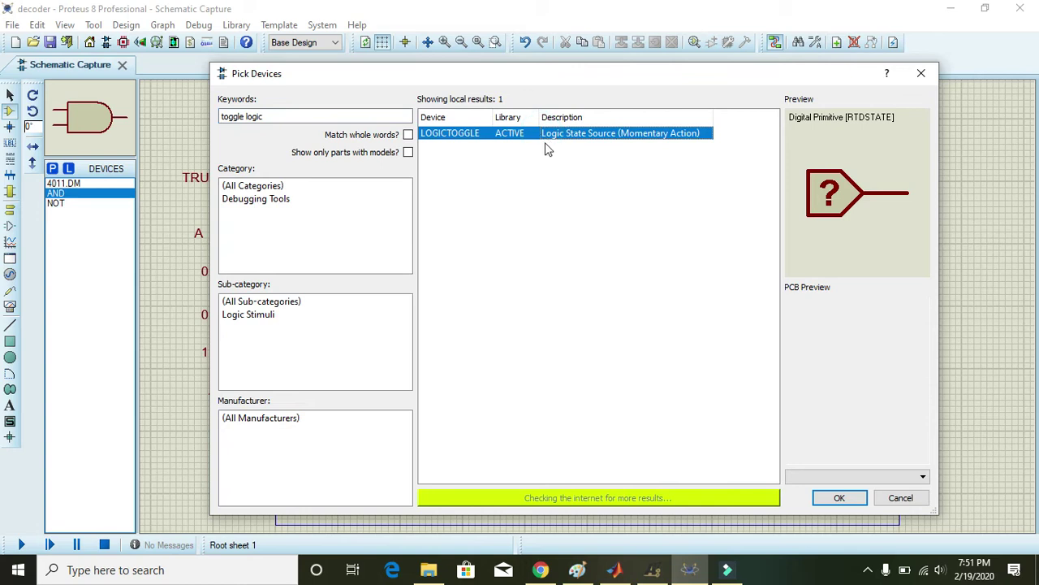
click(836, 498)
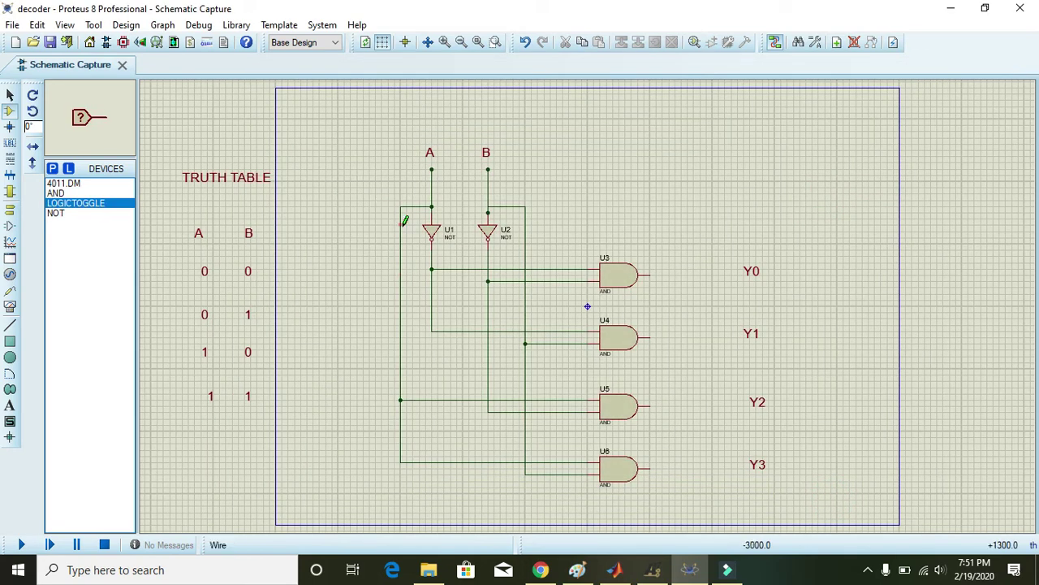
Place logic toggles on the schematic, including ones above inputs A and B
click(362, 227)
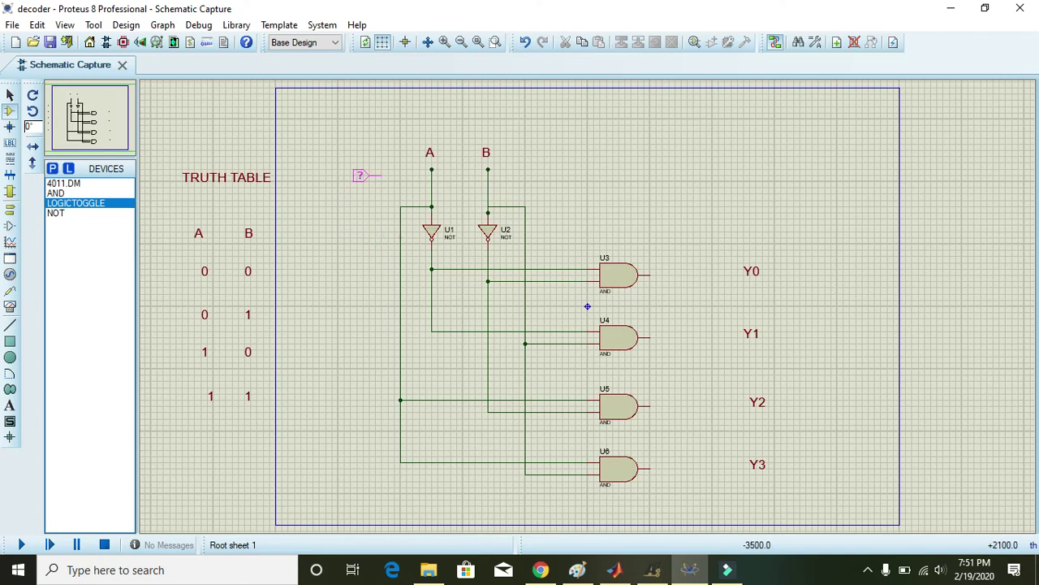
click(369, 166)
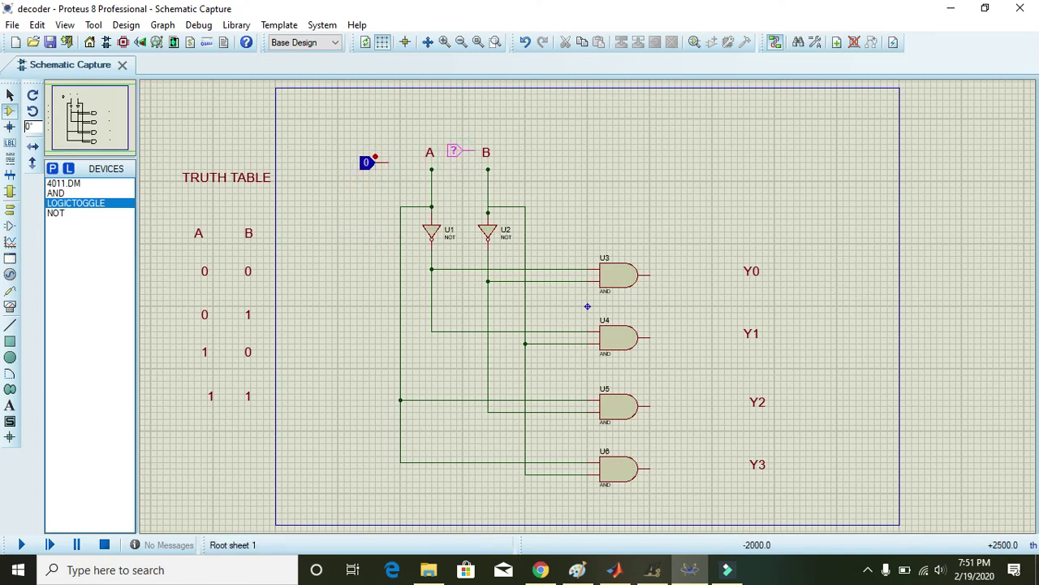
click(485, 119)
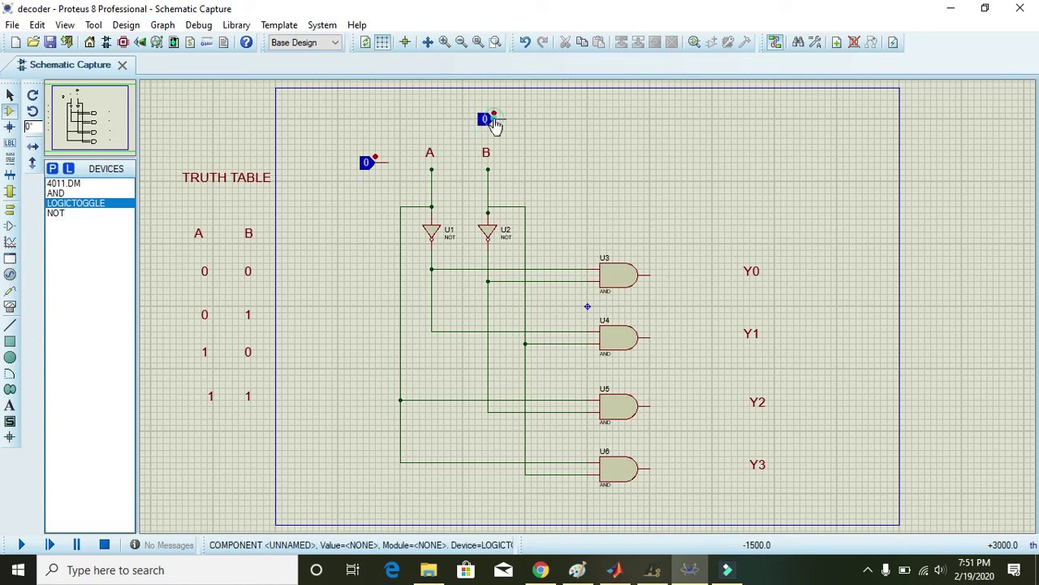
click(414, 119)
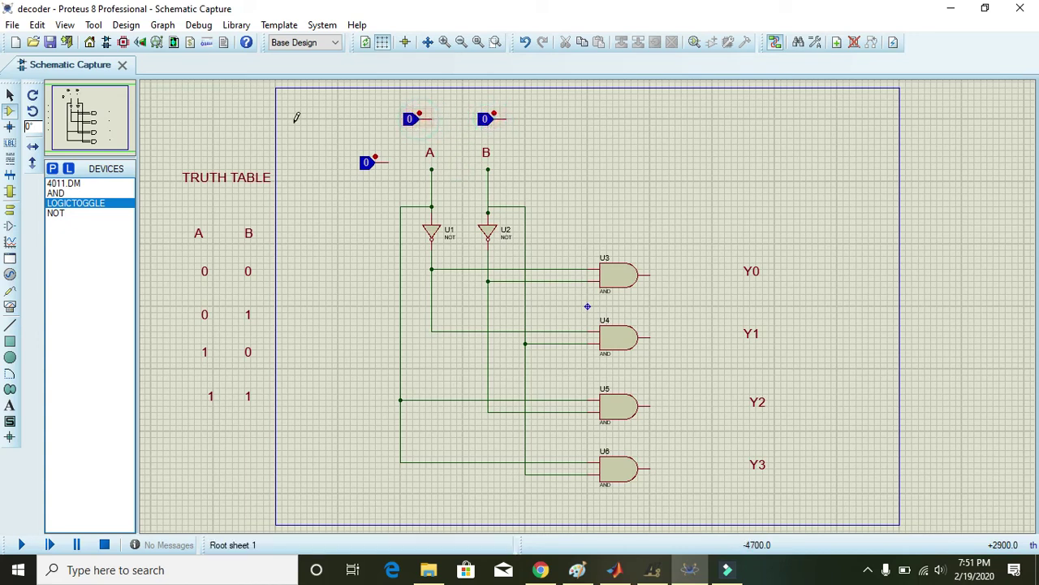
right_click(296, 117)
click(16, 110)
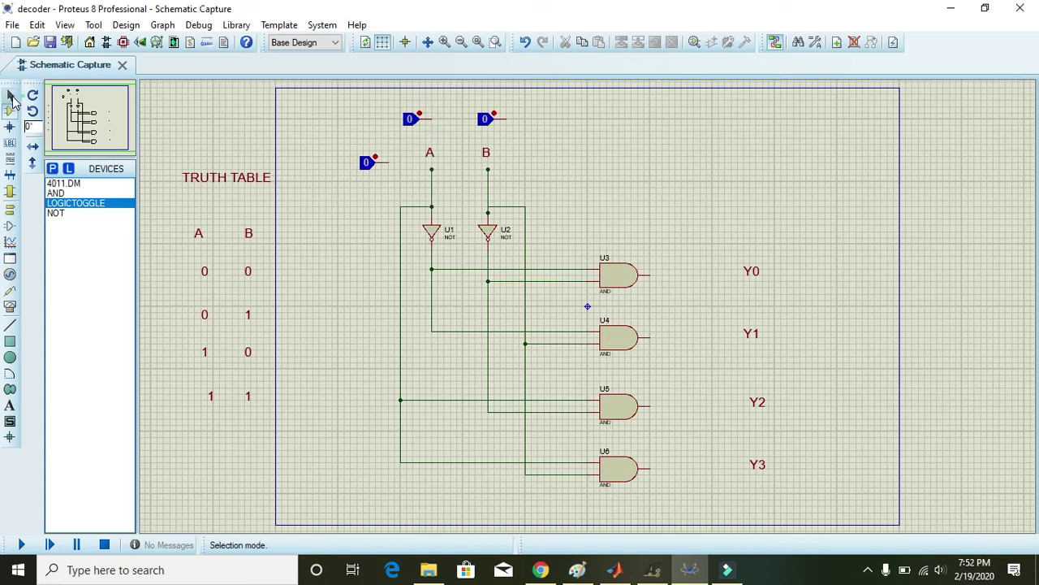
Delete the extra logic toggle and wire toggle A to the A input line
drag(336, 145, 402, 192)
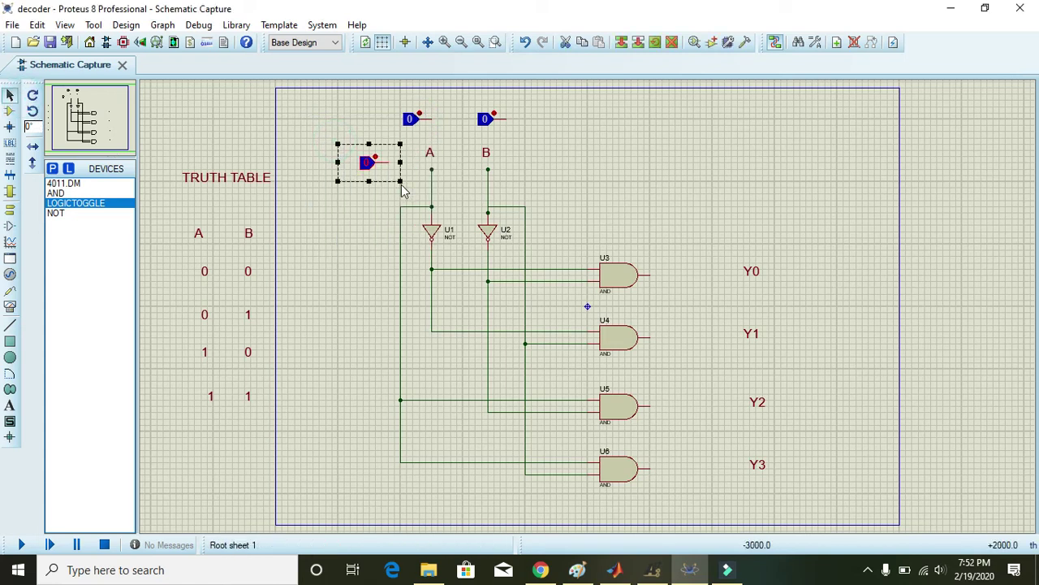
key(Delete)
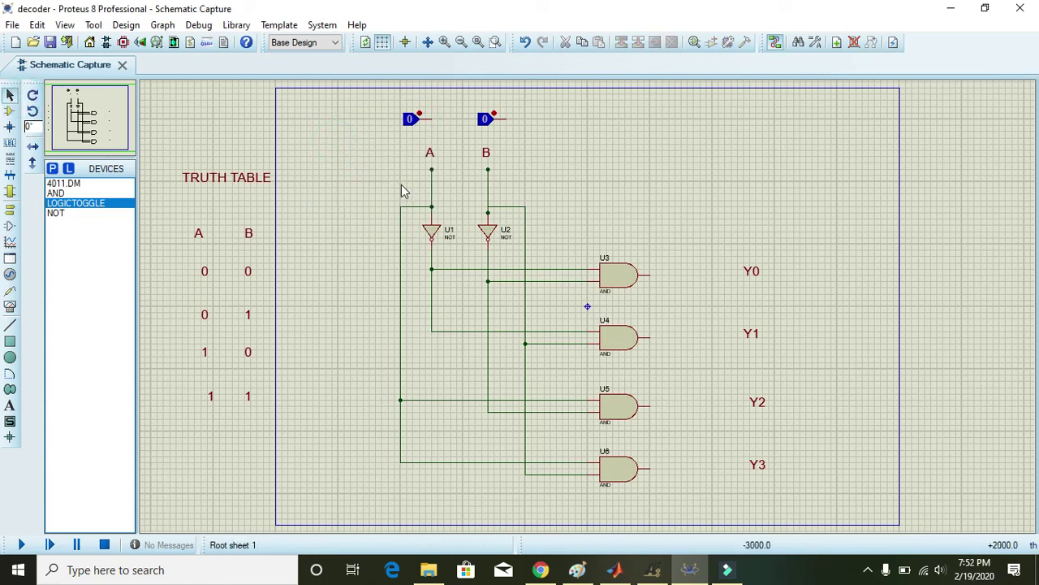
click(433, 113)
click(431, 207)
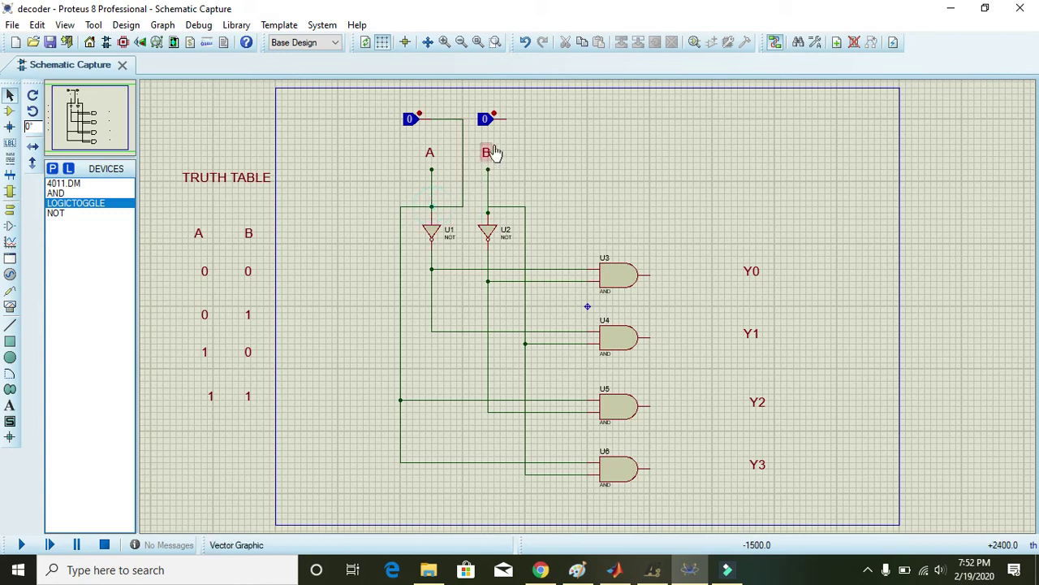
Wire toggle B with a corner to B's input node, replacing a misrouted first wire
click(494, 114)
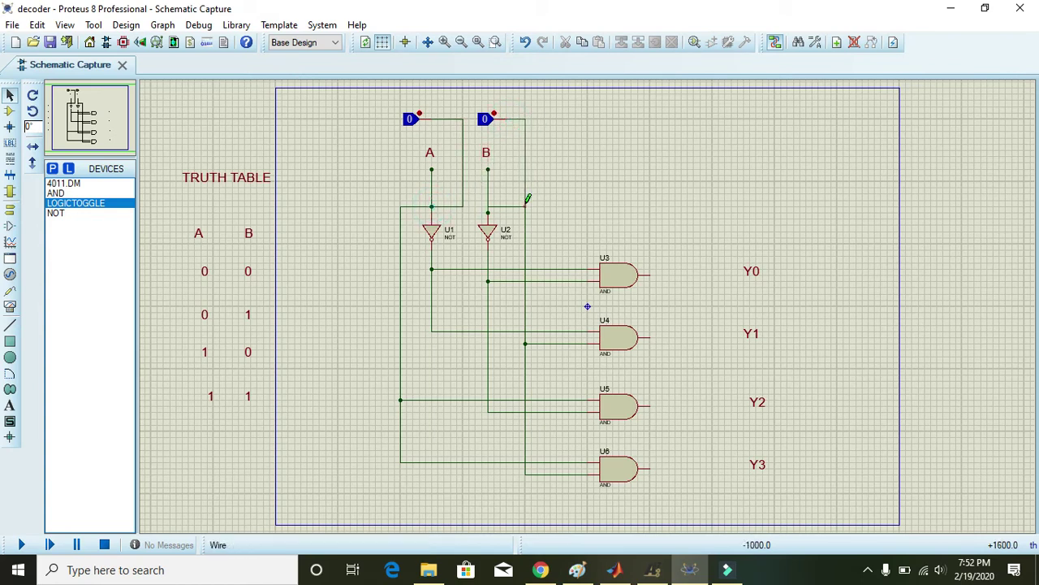
click(525, 205)
right_click(526, 158)
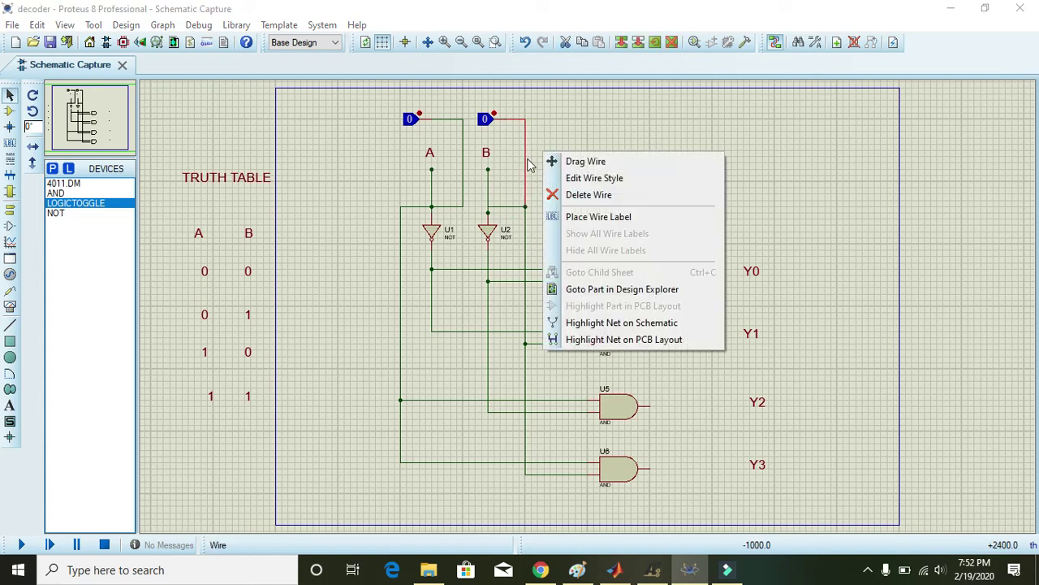
click(573, 197)
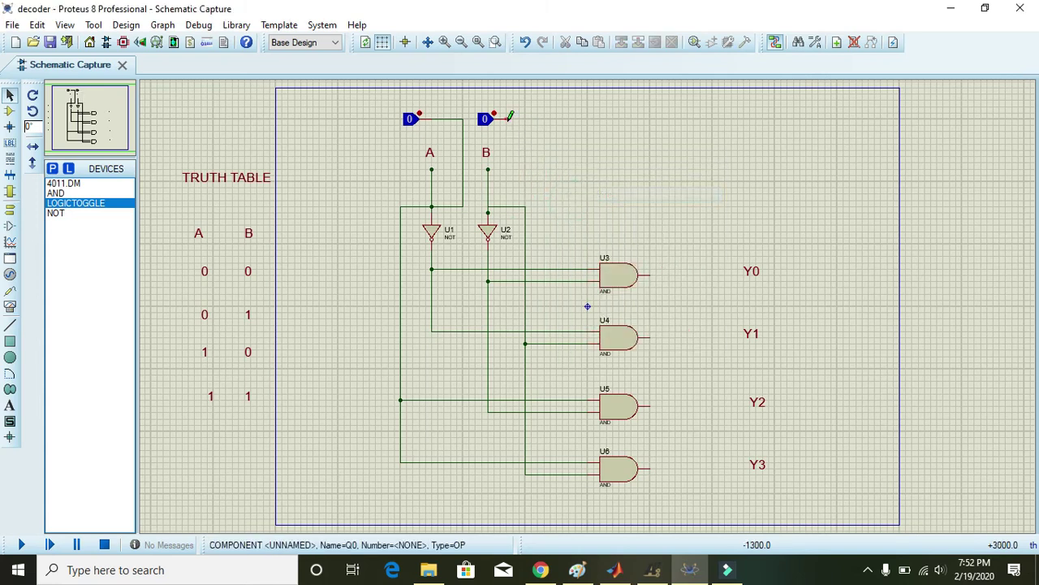
click(533, 148)
click(531, 169)
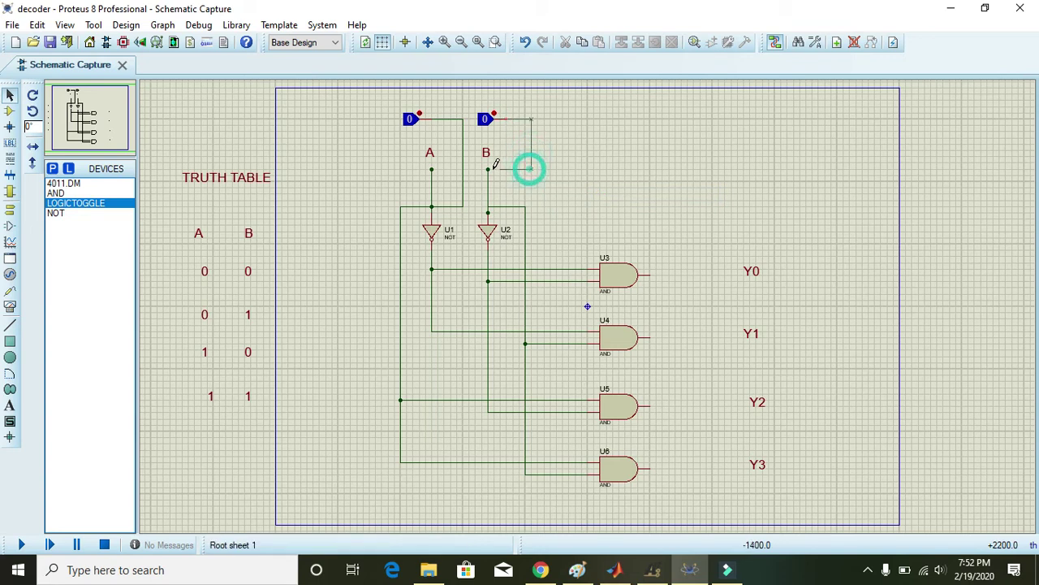
click(487, 169)
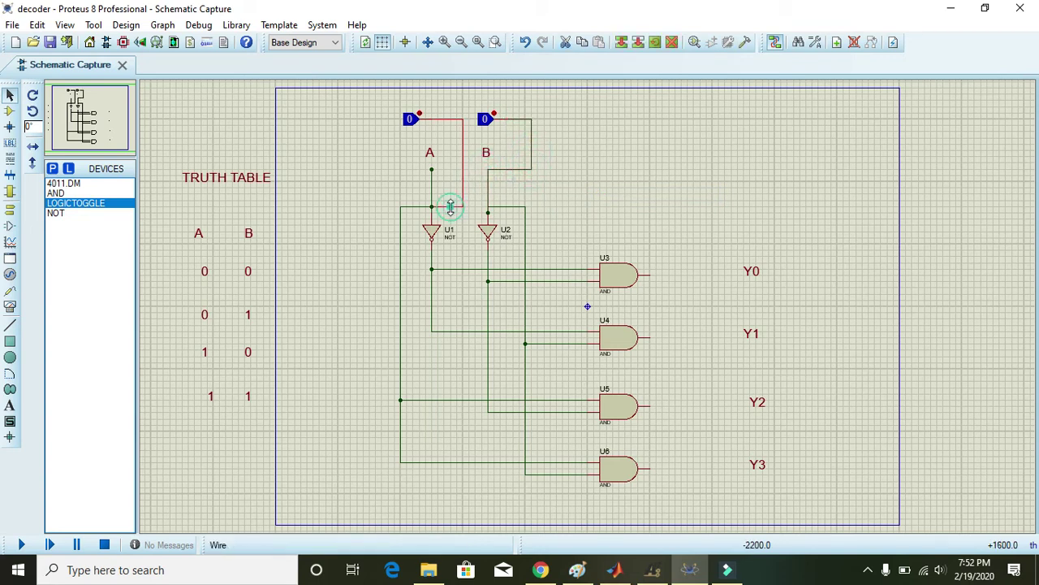
Replace toggle A's wire with a new one from U1's input node to the toggle
right_click(452, 208)
right_click(453, 208)
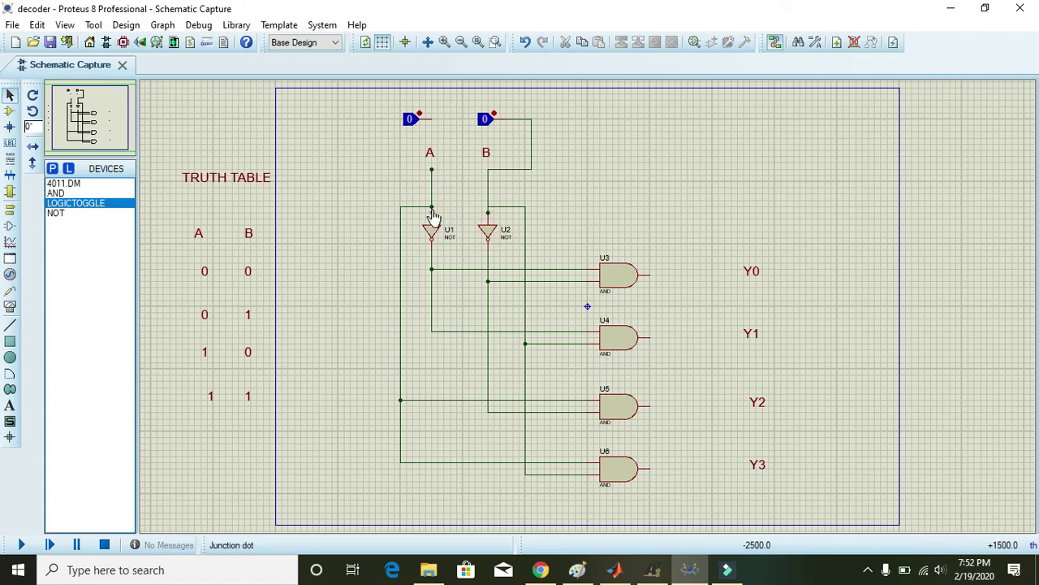
click(444, 204)
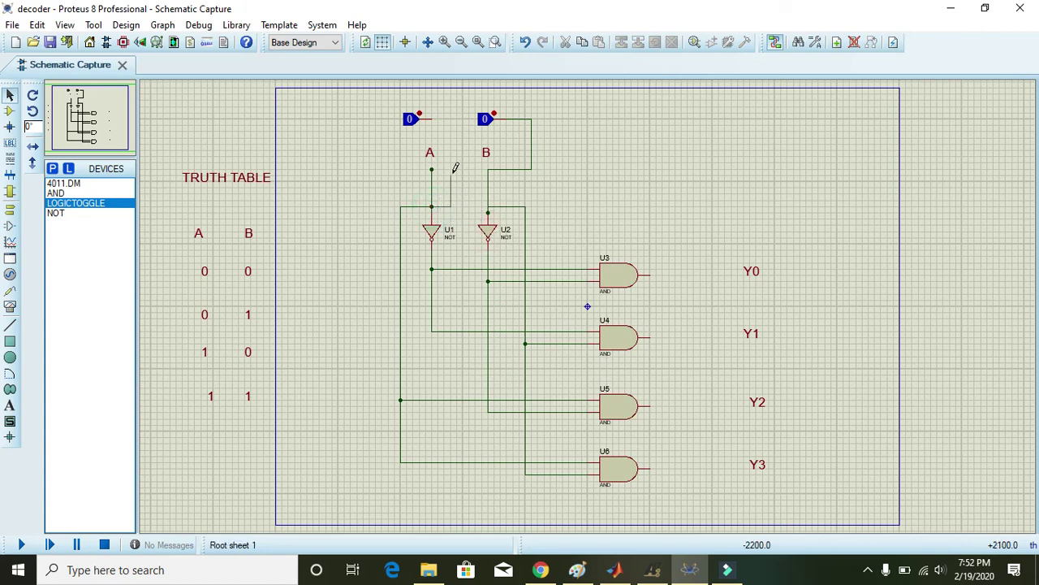
click(449, 119)
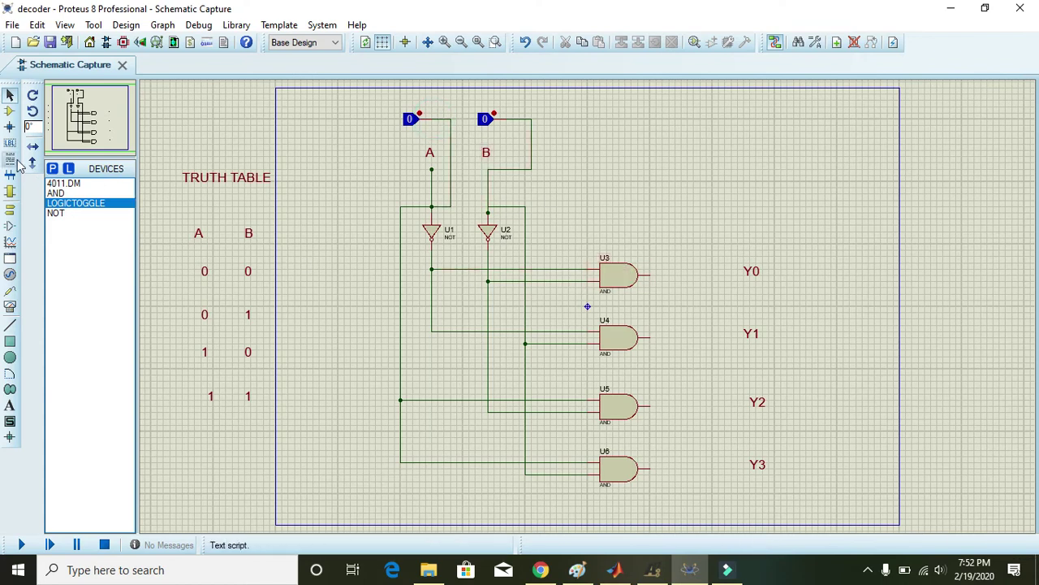
Add LOGICPROBE (BIG) to the device list via a 'logic p' search
click(52, 168)
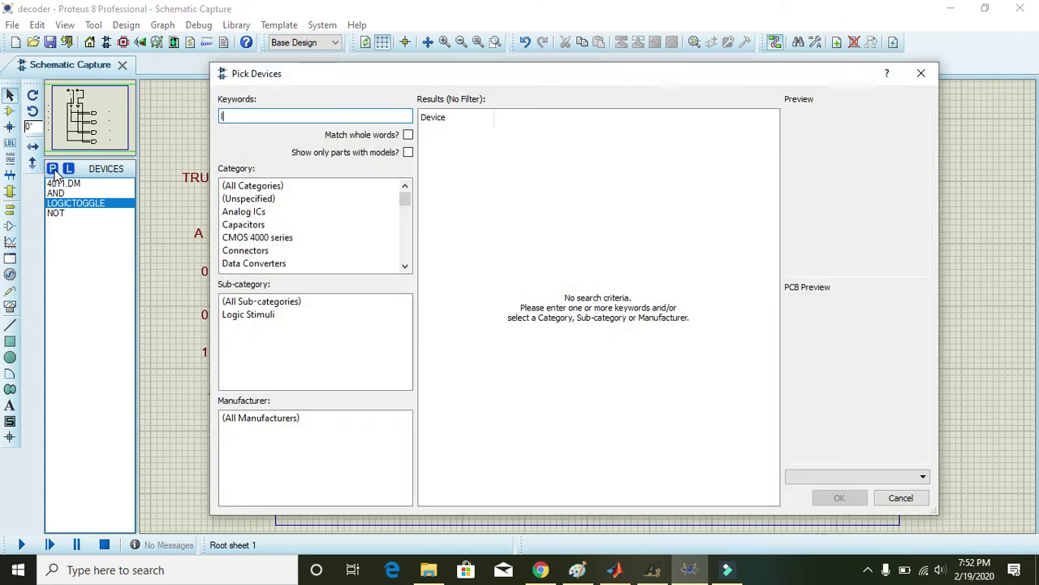
text(logic probe)
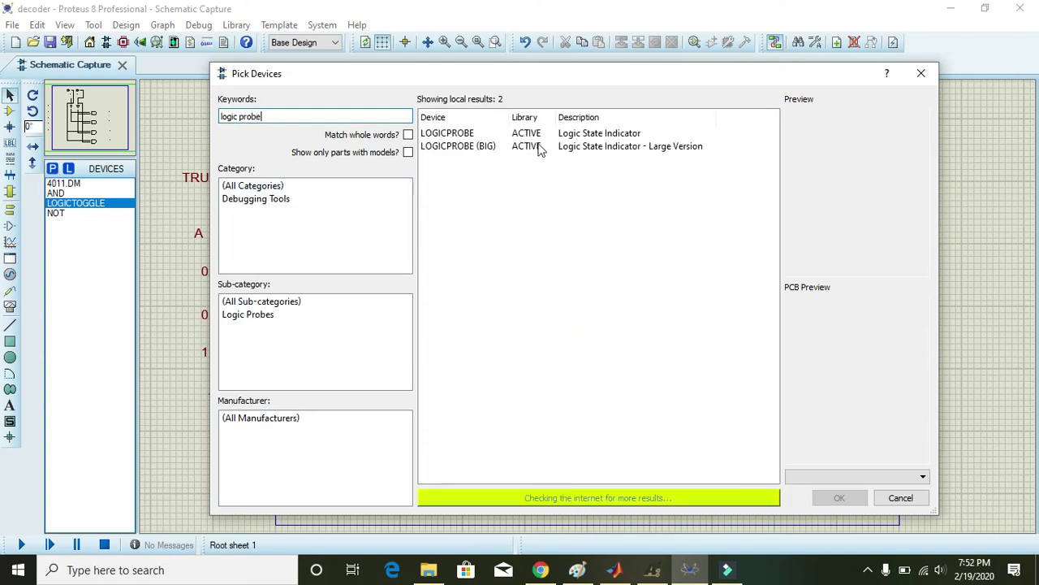
click(552, 134)
click(557, 146)
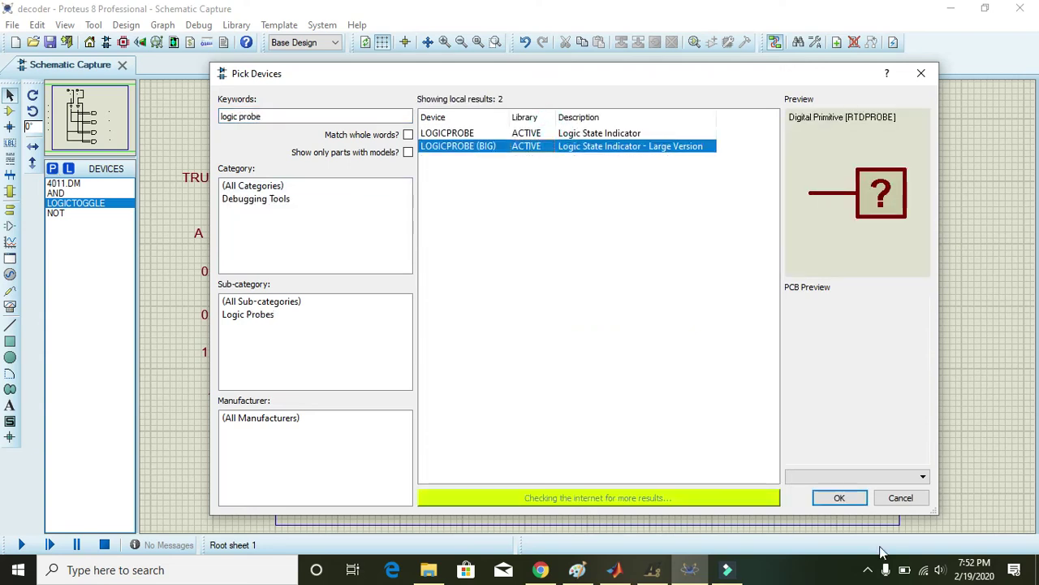
click(844, 499)
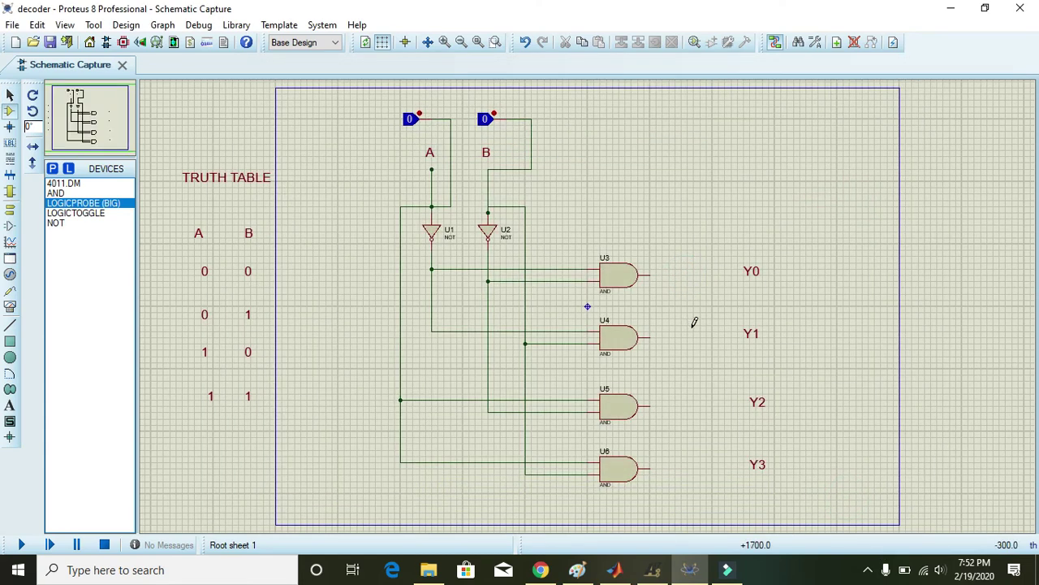
Place four logic probes beside labels Y0, Y1, Y2 and Y3
click(687, 274)
click(691, 274)
click(702, 336)
click(701, 336)
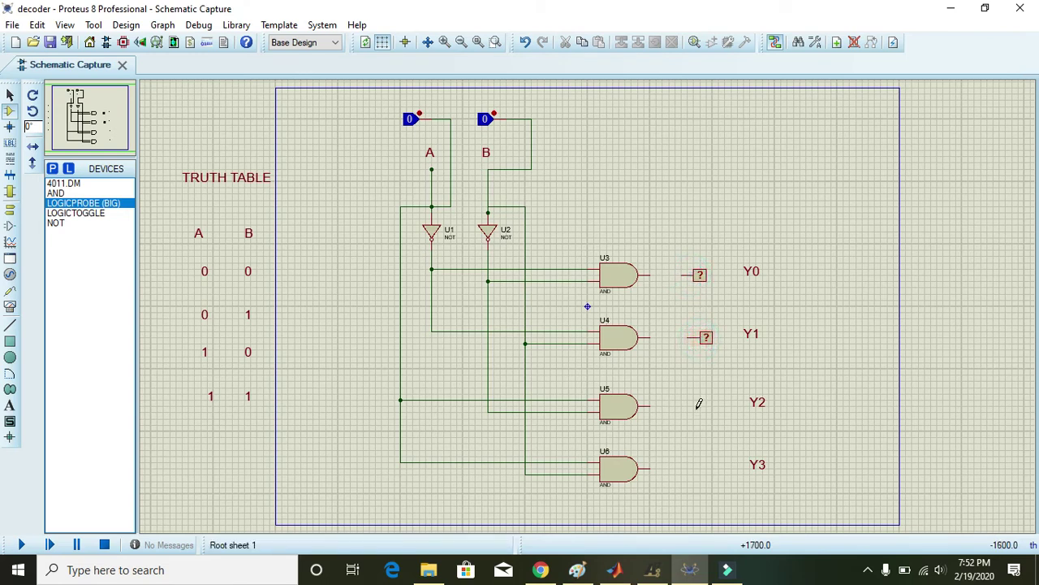
click(698, 403)
click(700, 406)
click(708, 467)
click(708, 469)
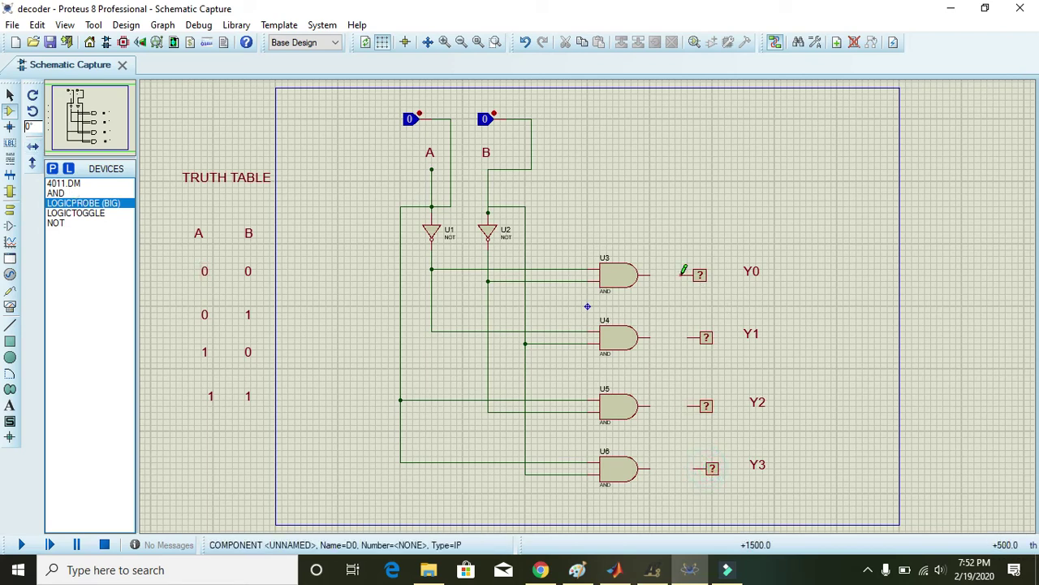
Wire the outputs of U3, U4, U5 and U6 to the Y0–Y3 probes
click(681, 274)
click(651, 274)
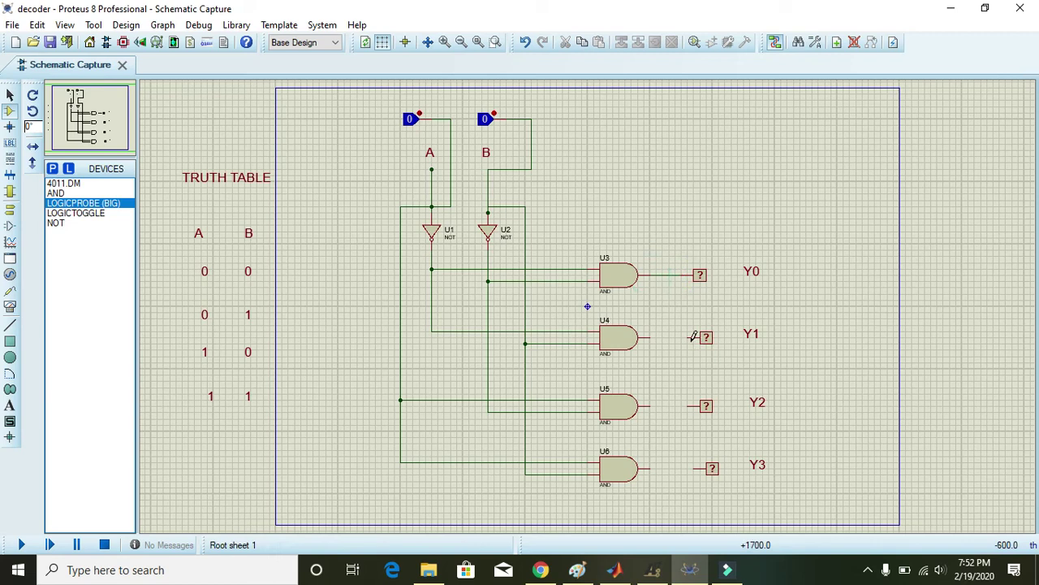
click(692, 336)
click(649, 337)
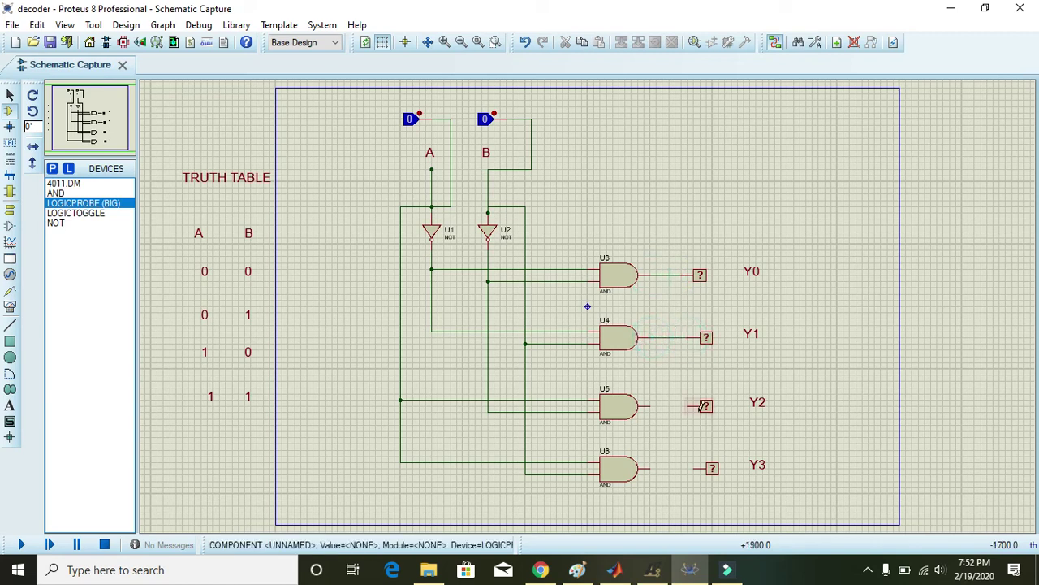
click(692, 405)
click(650, 405)
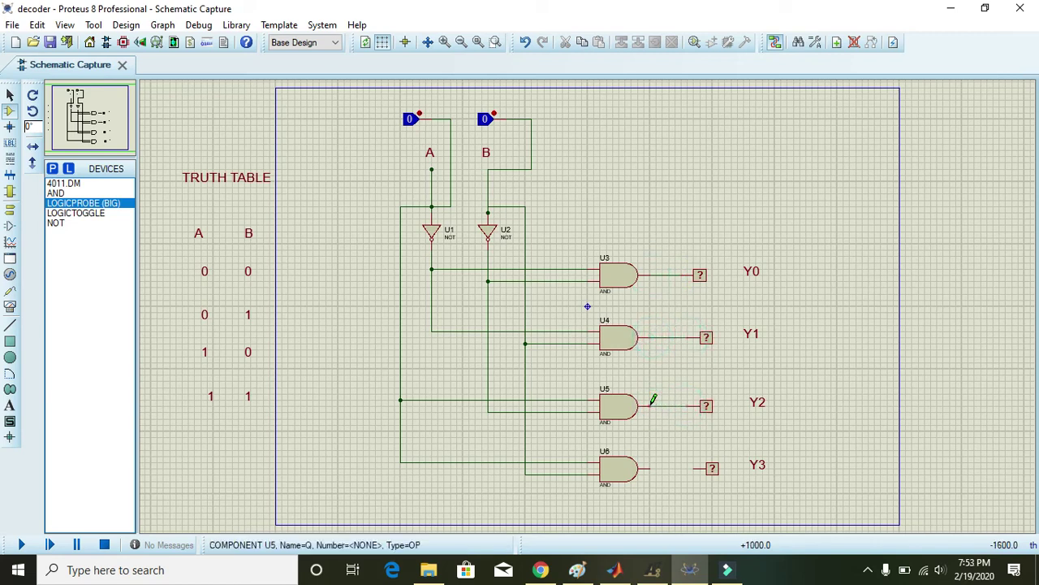
mouse_move(691, 466)
mouse_down()
mouse_move(659, 469)
mouse_move(707, 466)
mouse_up()
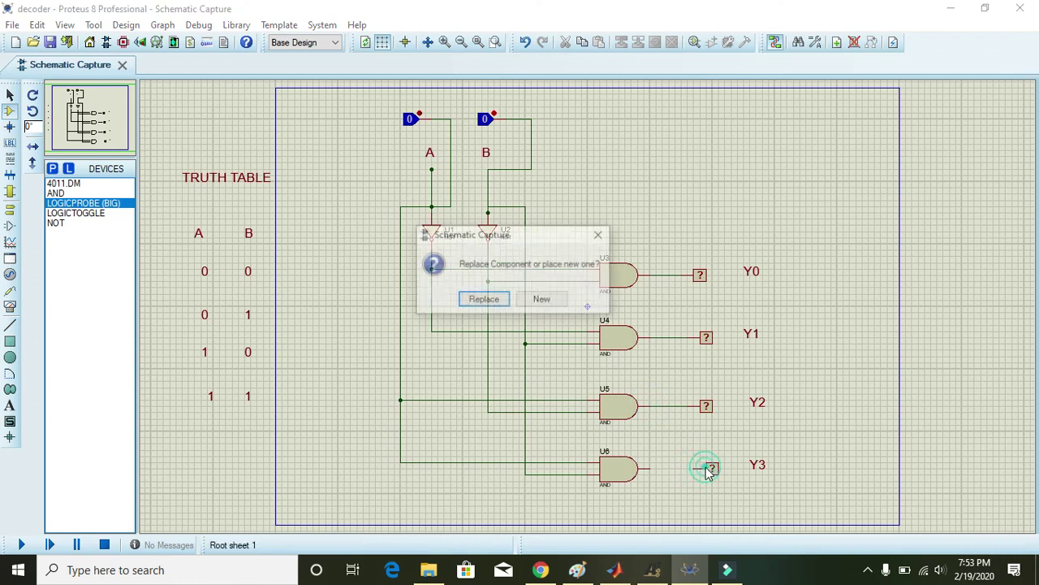
click(559, 299)
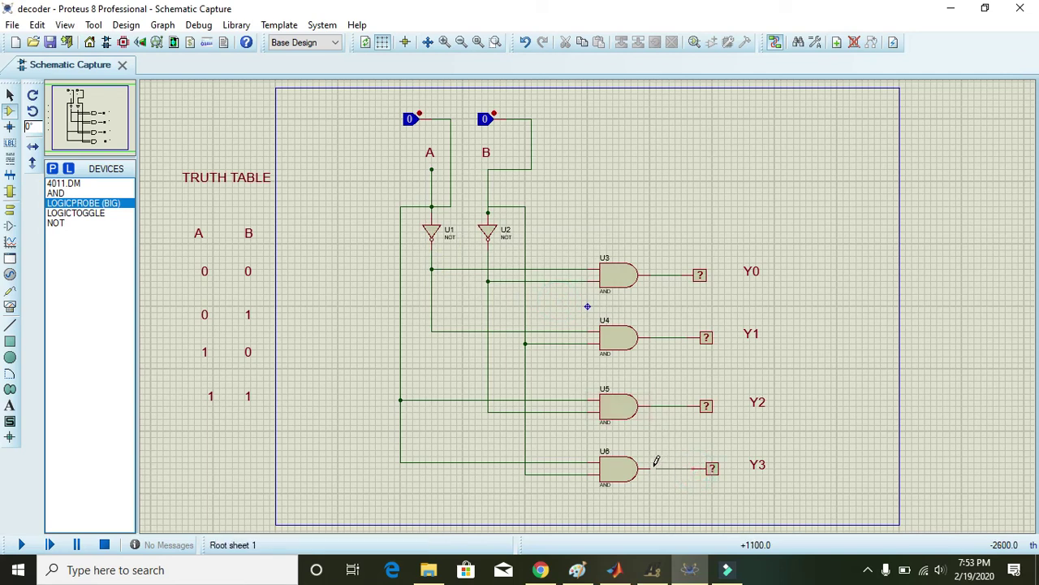
click(654, 466)
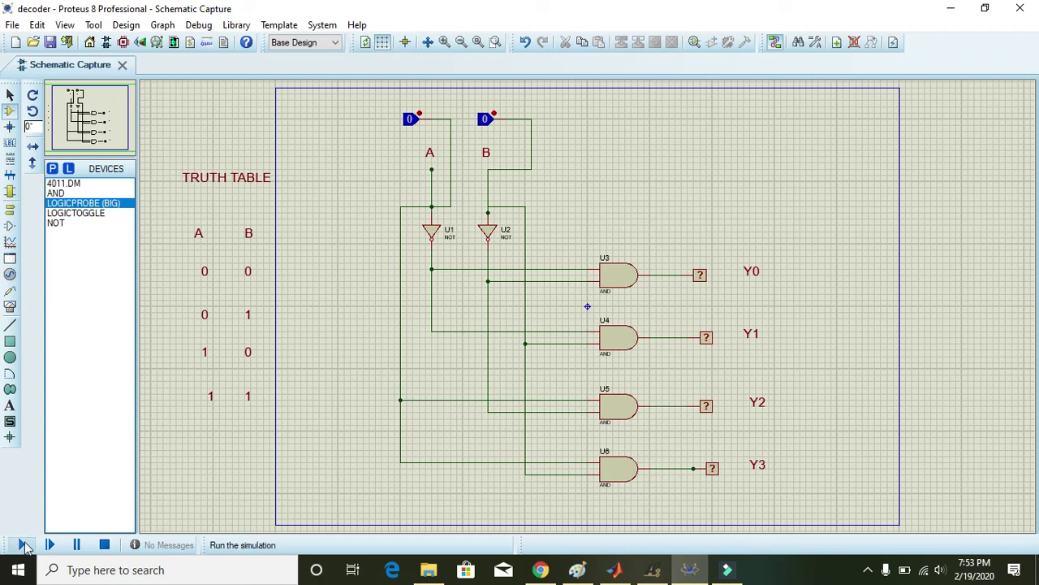
Start the circuit simulation
click(22, 546)
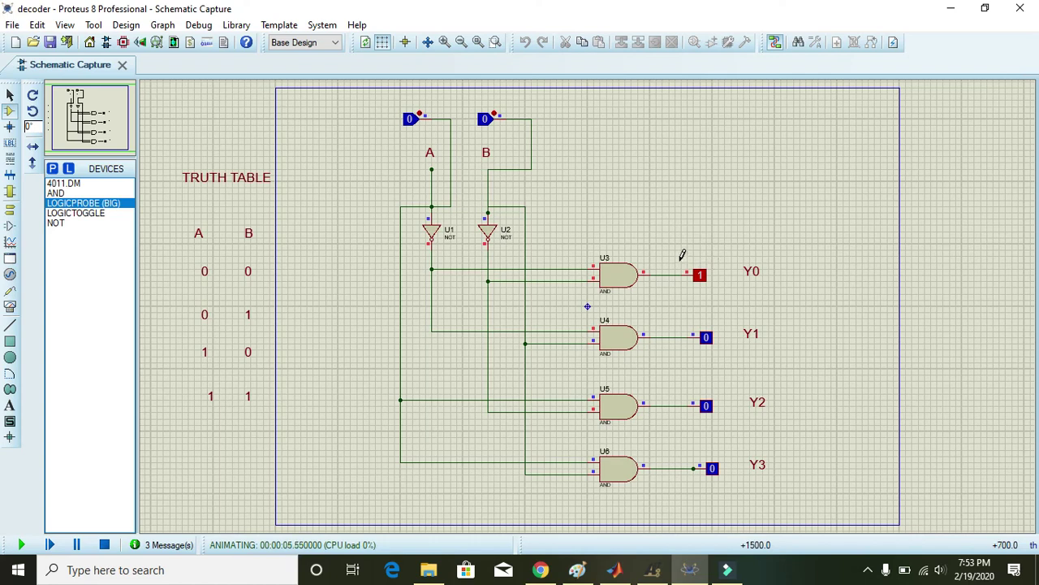
drag(677, 262, 719, 296)
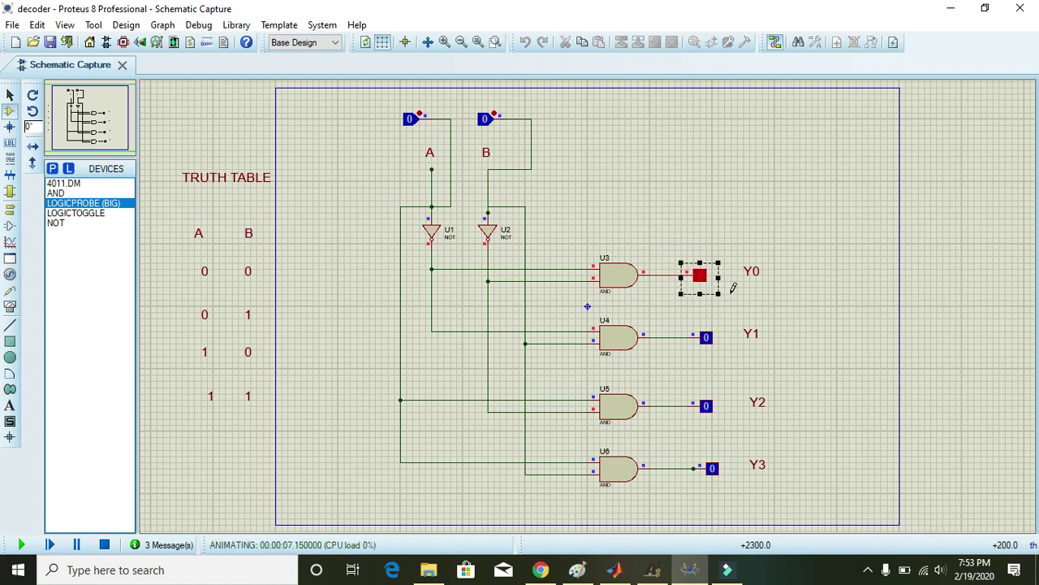
click(733, 288)
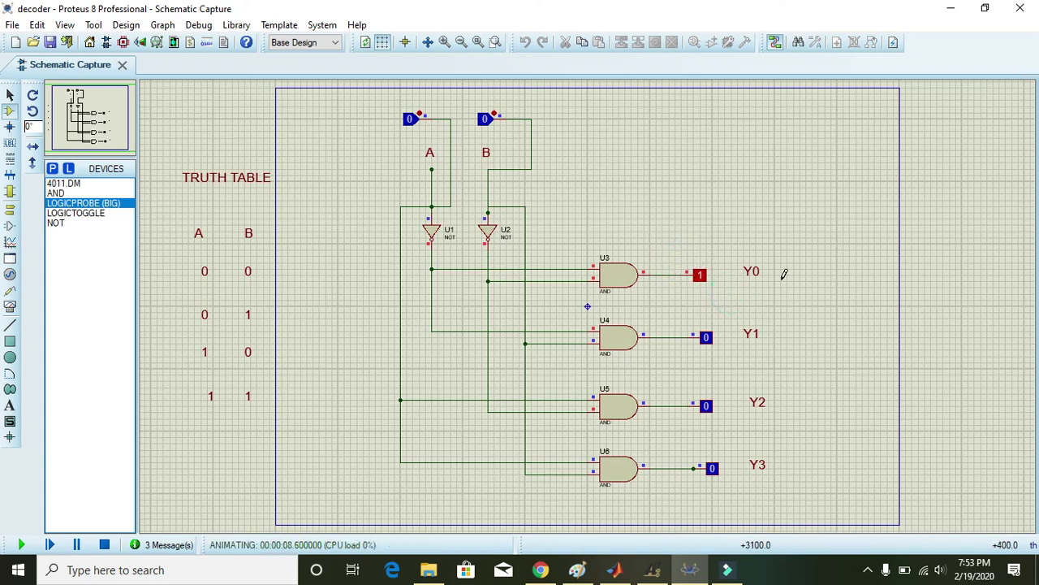
Toggle inputs through B=1, A=1, then both 1, checking the probe outputs
click(496, 112)
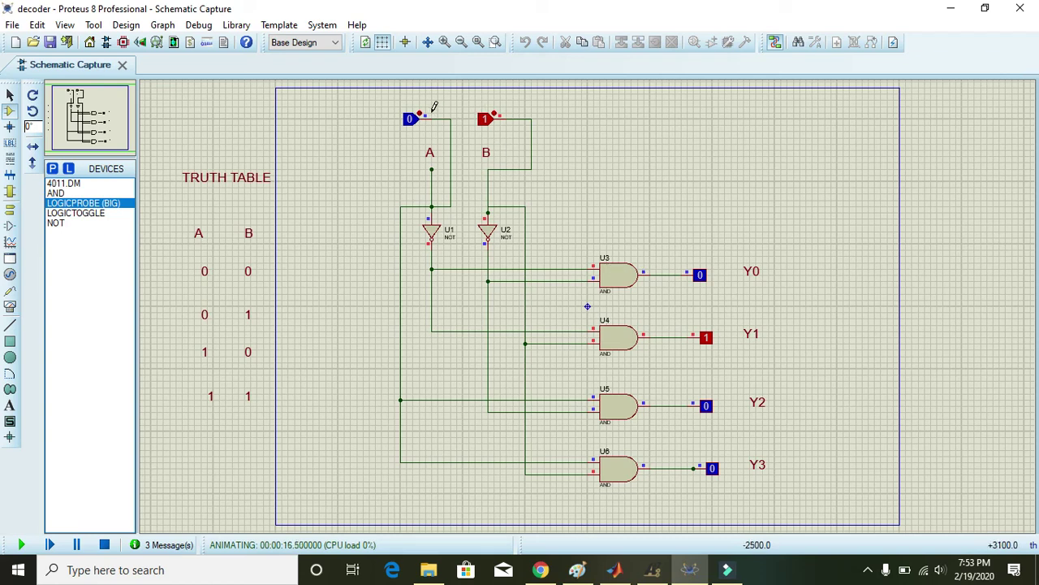
click(420, 108)
click(496, 109)
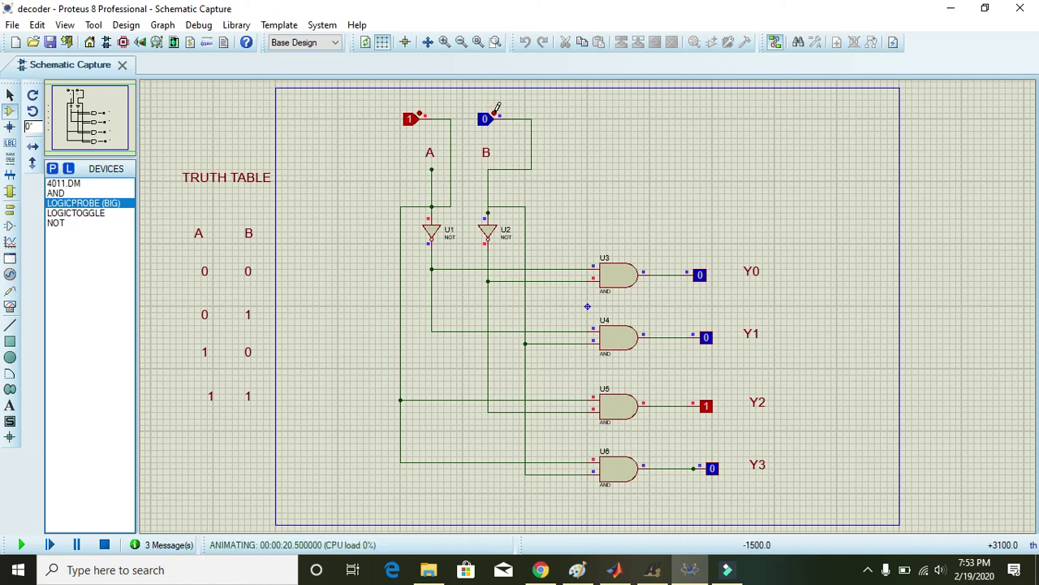
click(497, 108)
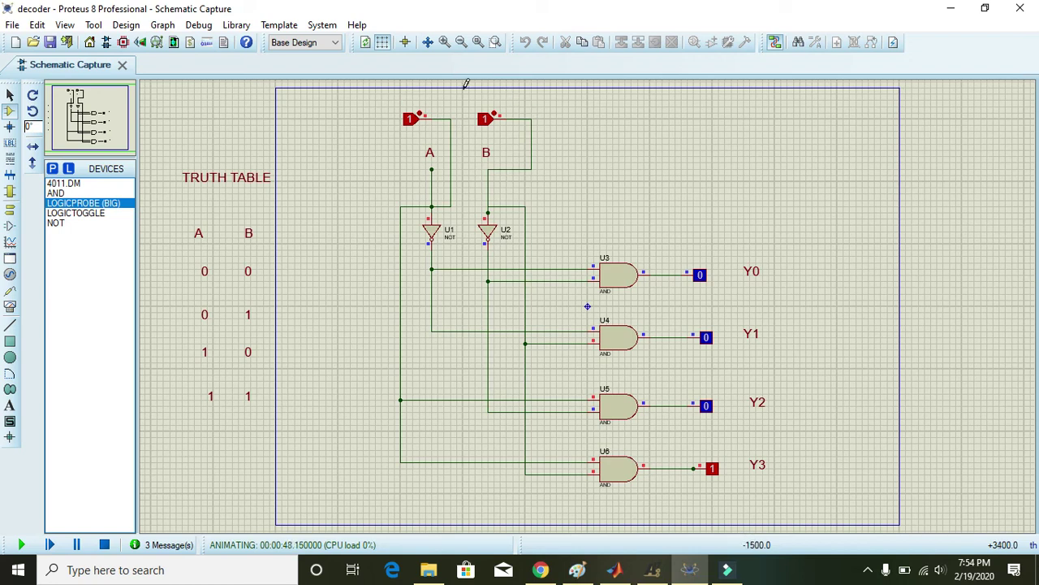
right_click(432, 171)
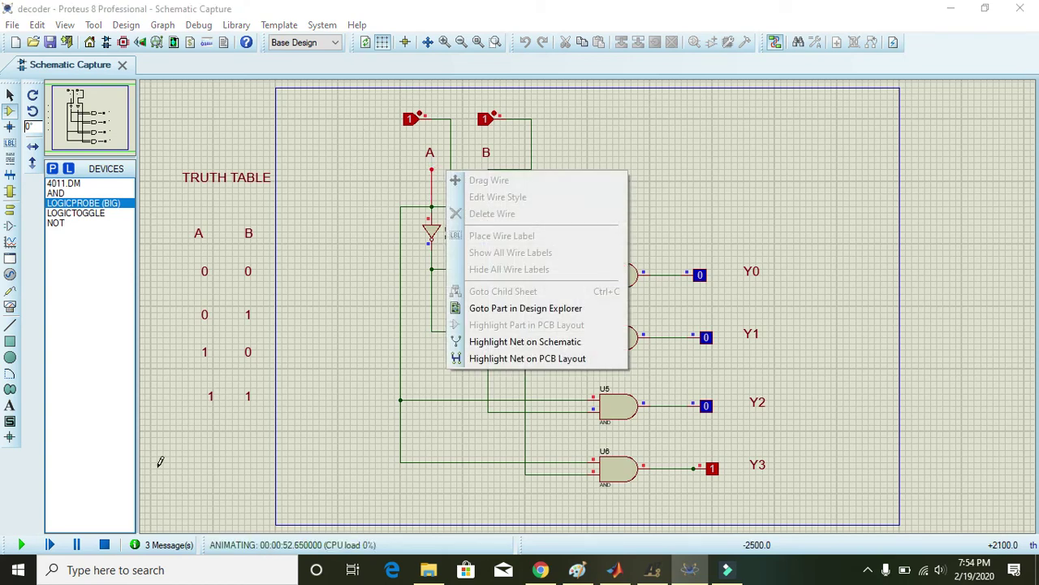
Stop the simulation and delete the short wire under label A above U1
click(104, 544)
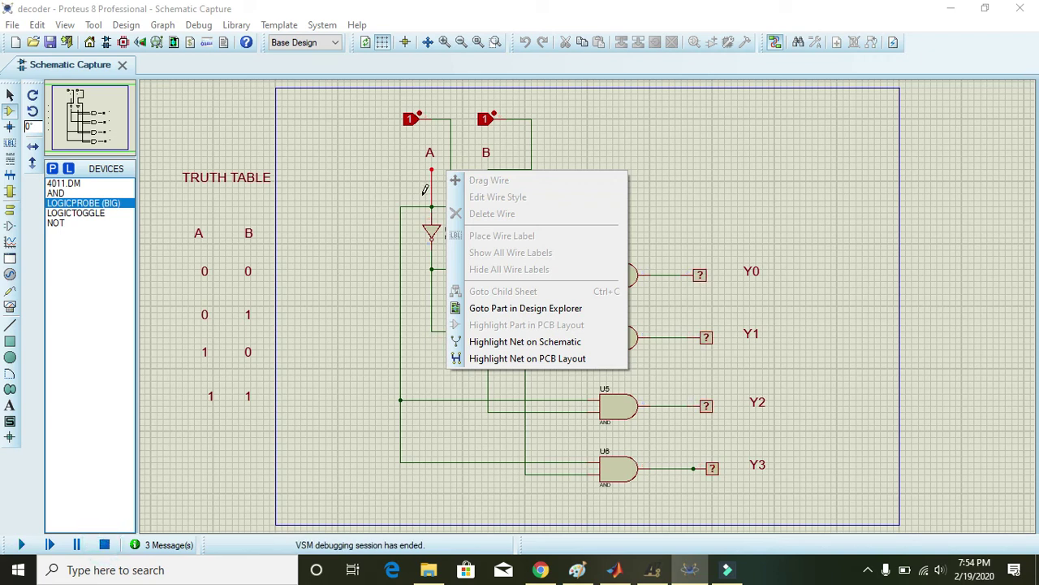
click(431, 184)
right_click(433, 180)
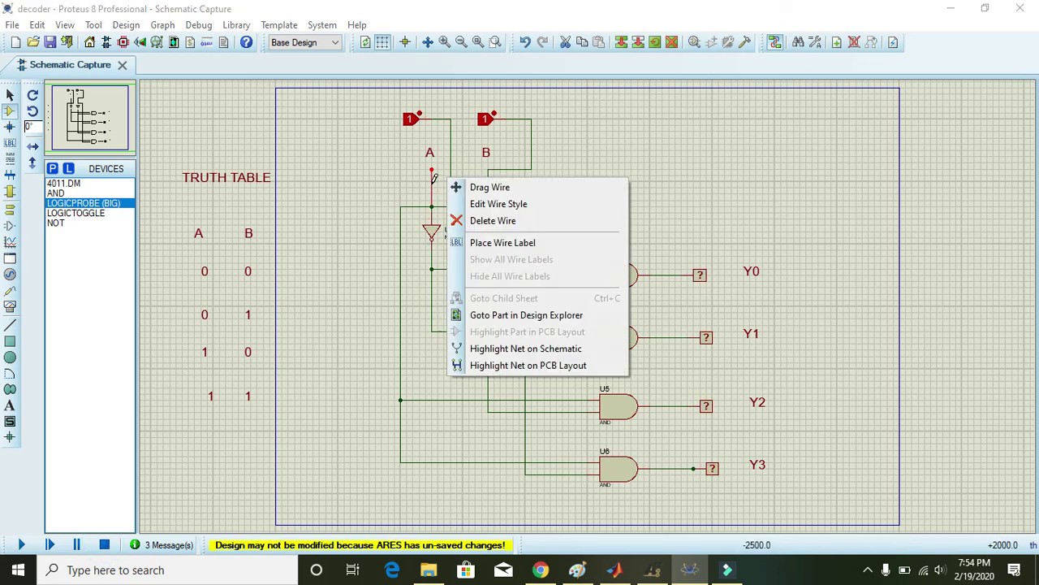
click(458, 221)
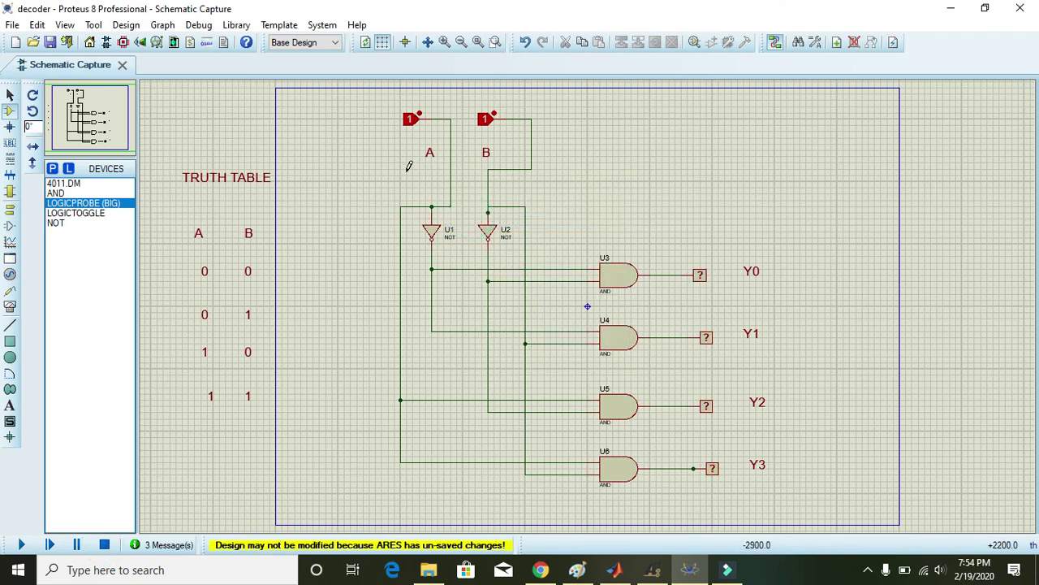